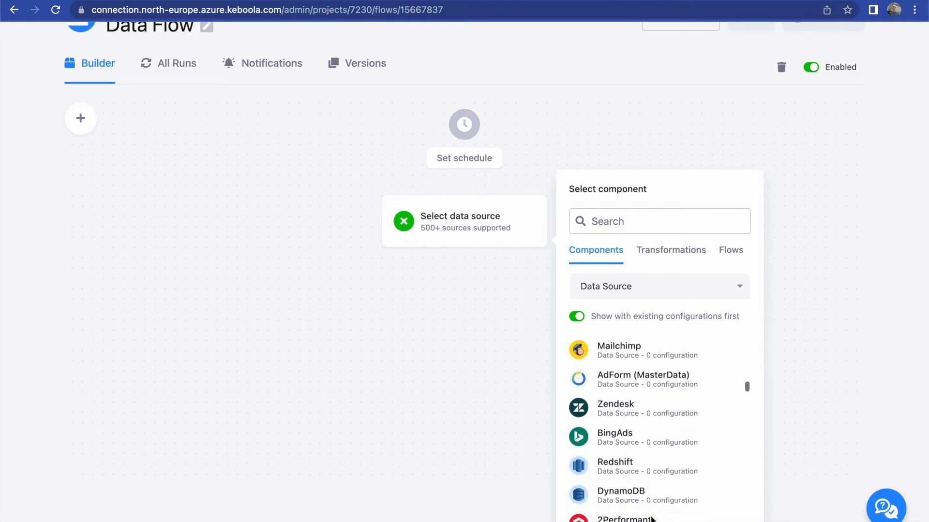
Find the MySQL data source and add it as the flow's first component.
{"action": "left_click", "coordinate": [644, 222]}
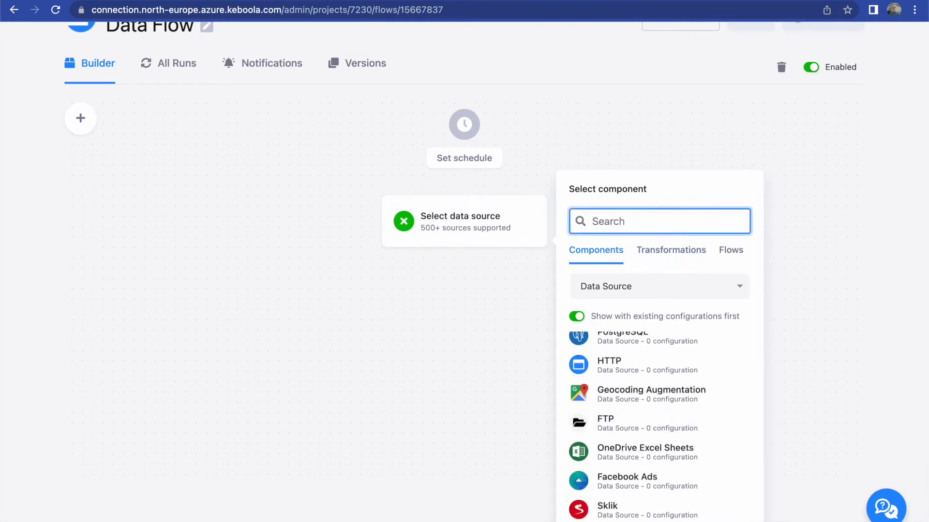
{"action": "type", "text": "mysql"}
{"action": "left_click", "coordinate": [611, 340]}
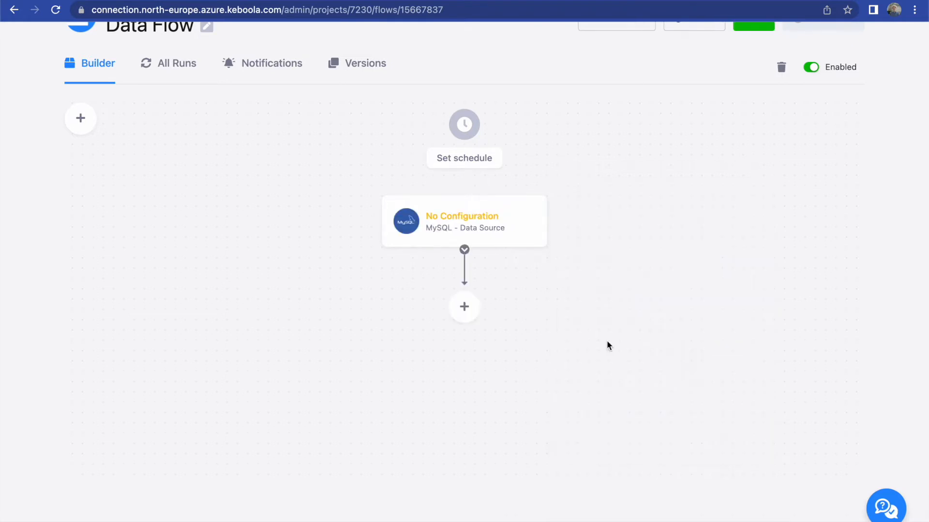
Create a configuration named "[PROD][EX] MySQL" for the MySQL component and open it for configuring, saving the flow changes.
{"action": "left_click", "coordinate": [476, 223]}
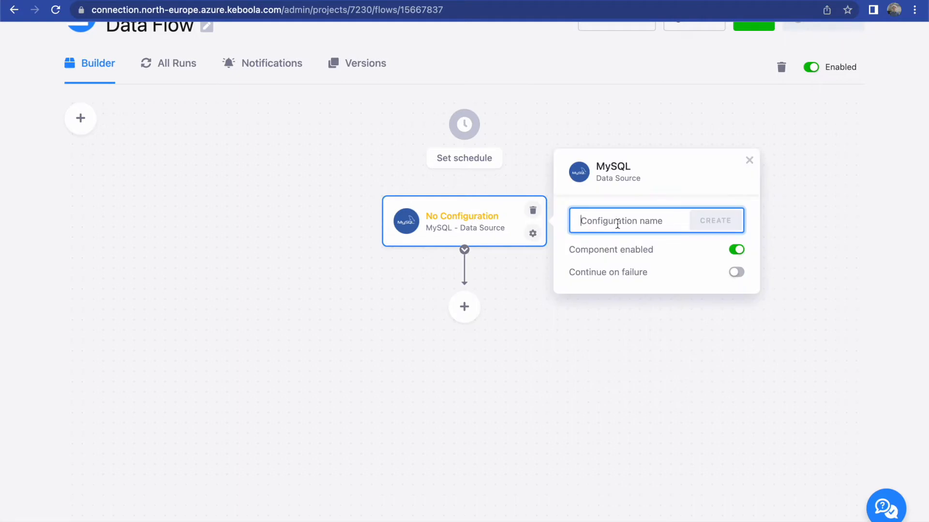
{"action": "type", "text": "[PROD][EX] MySQL"}
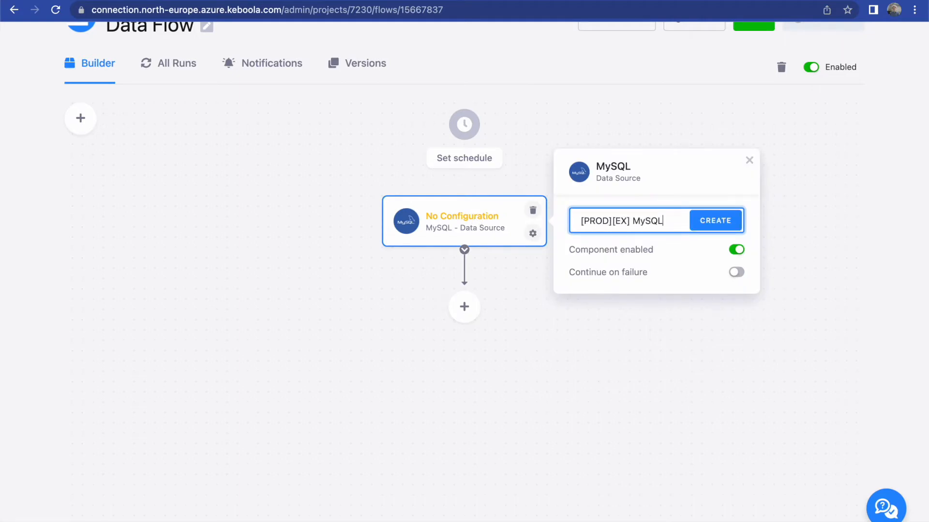
{"action": "key", "text": "Return"}
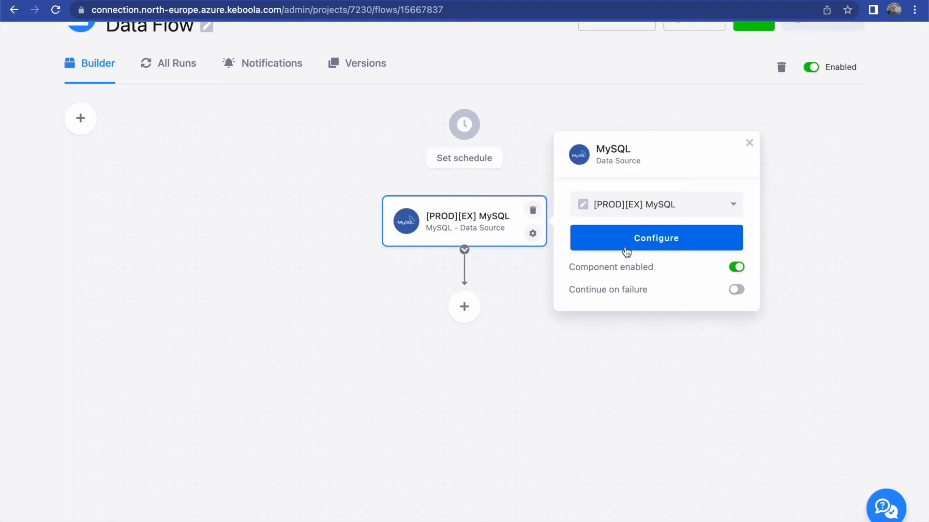
{"action": "left_click", "coordinate": [627, 251]}
{"action": "left_click", "coordinate": [543, 192]}
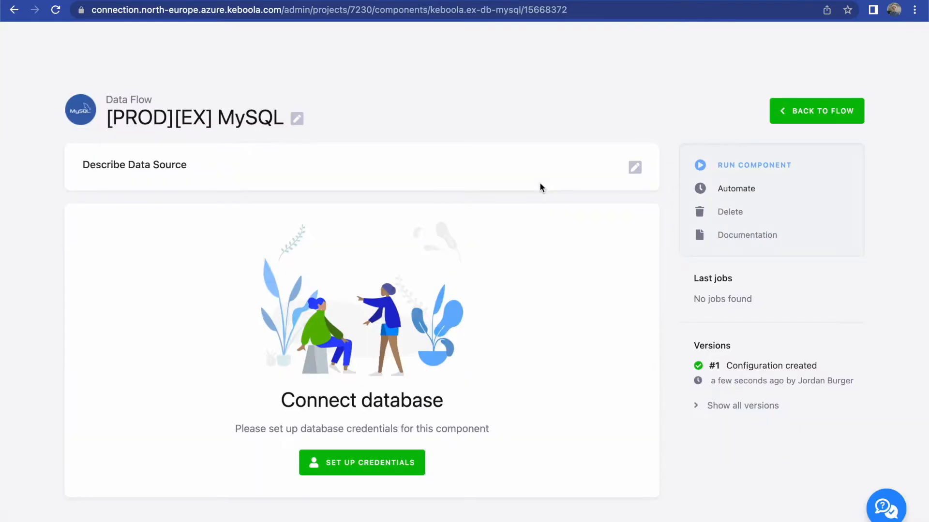
Set up the database credentials with hostname, port 3306, username, password and database salesdemo, test the connection and save them.
{"action": "left_click", "coordinate": [356, 462]}
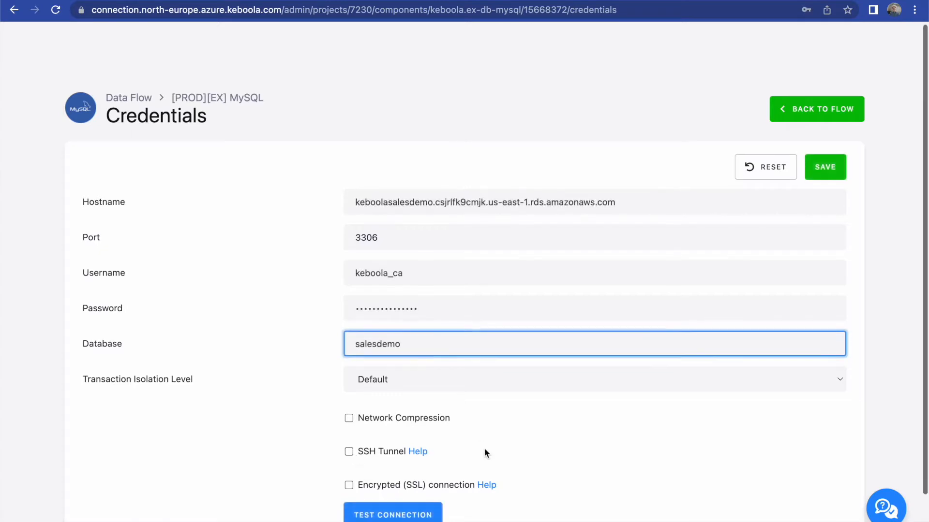
{"action": "scroll", "coordinate": [484, 448], "scroll_direction": "down", "scroll_amount": 2}
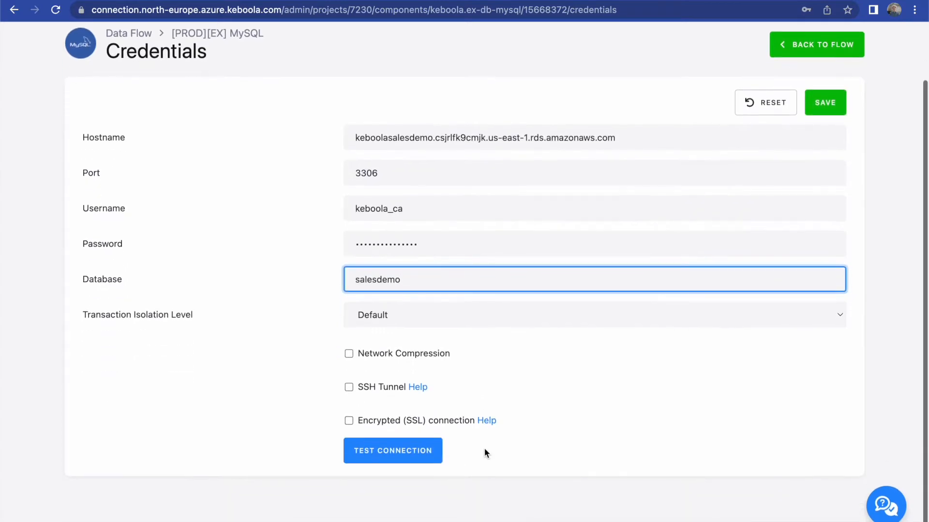
{"action": "left_click", "coordinate": [432, 457]}
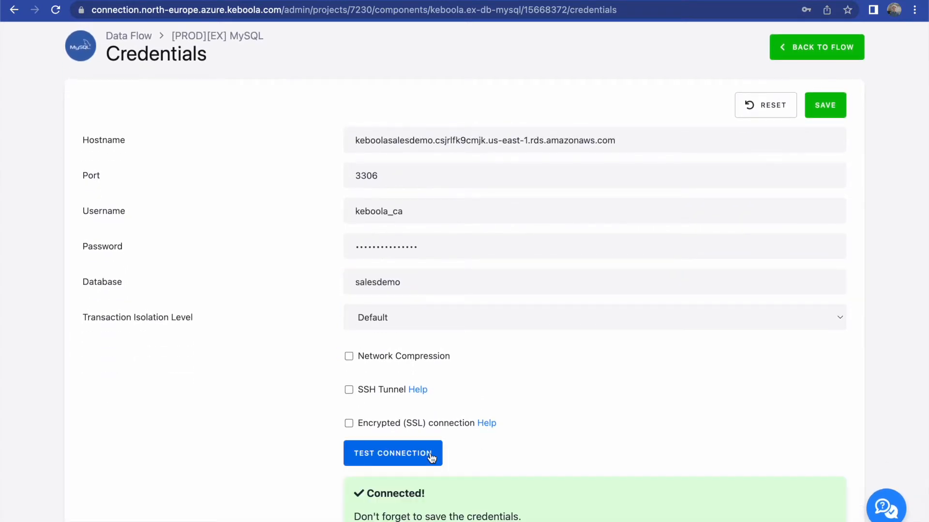
{"action": "left_click", "coordinate": [824, 109]}
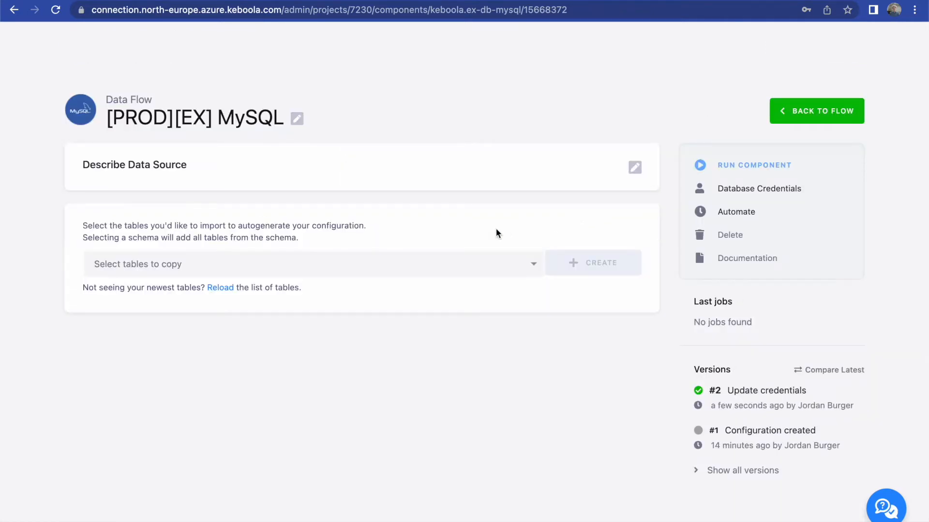
Create import configurations for all tables of the salesdemo schema and run the MySQL component.
{"action": "left_click", "coordinate": [446, 257]}
{"action": "left_click", "coordinate": [203, 288]}
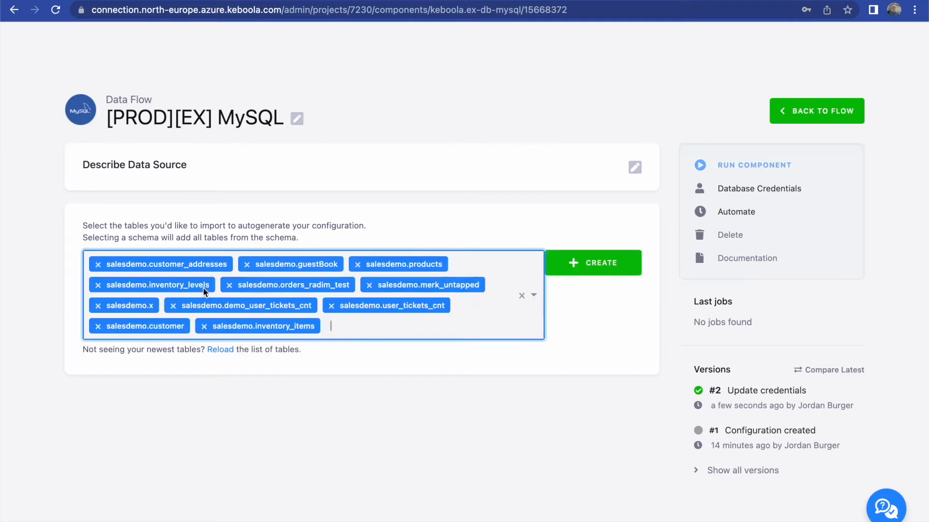
{"action": "left_click", "coordinate": [573, 265]}
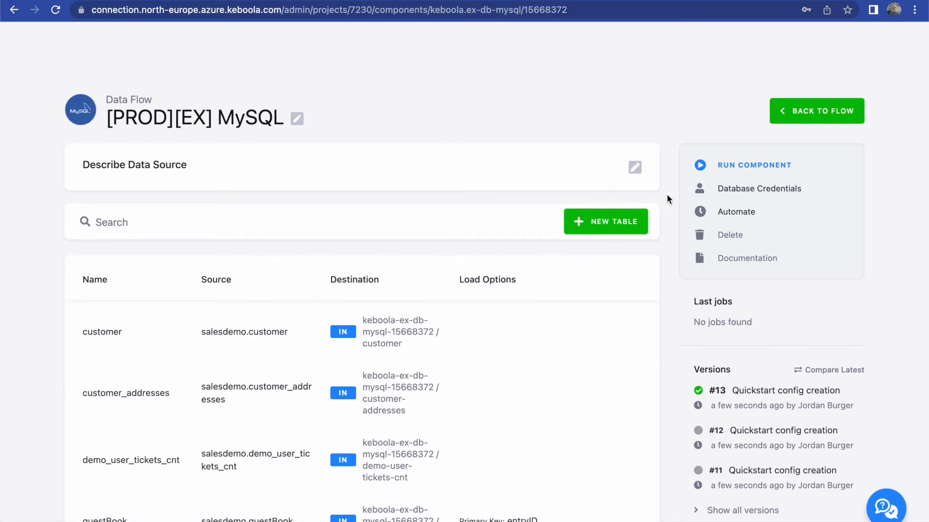
{"action": "left_click", "coordinate": [754, 165]}
{"action": "left_click", "coordinate": [595, 193]}
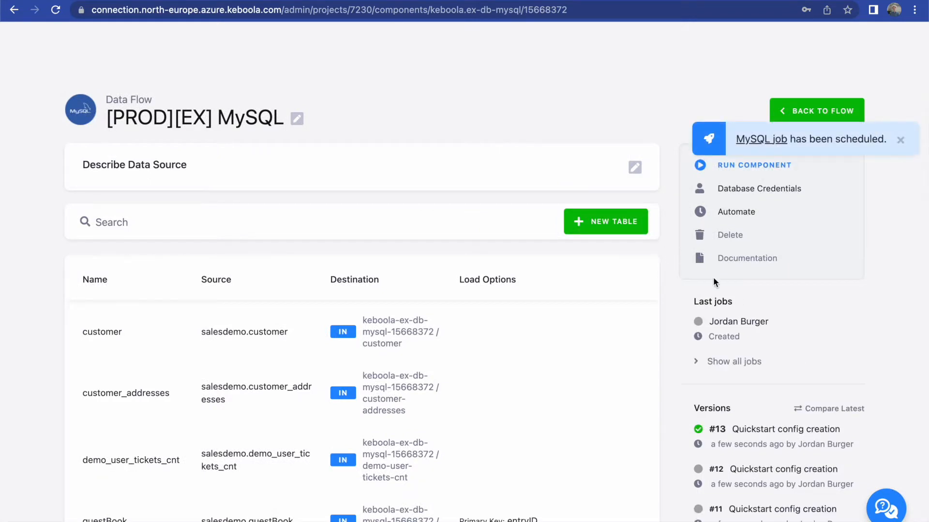
Open the full version history of the MySQL configuration and compare version 2 with version 1.
{"action": "scroll", "coordinate": [714, 282], "scroll_direction": "down", "scroll_amount": 2}
{"action": "scroll", "coordinate": [714, 282], "scroll_direction": "down", "scroll_amount": 3}
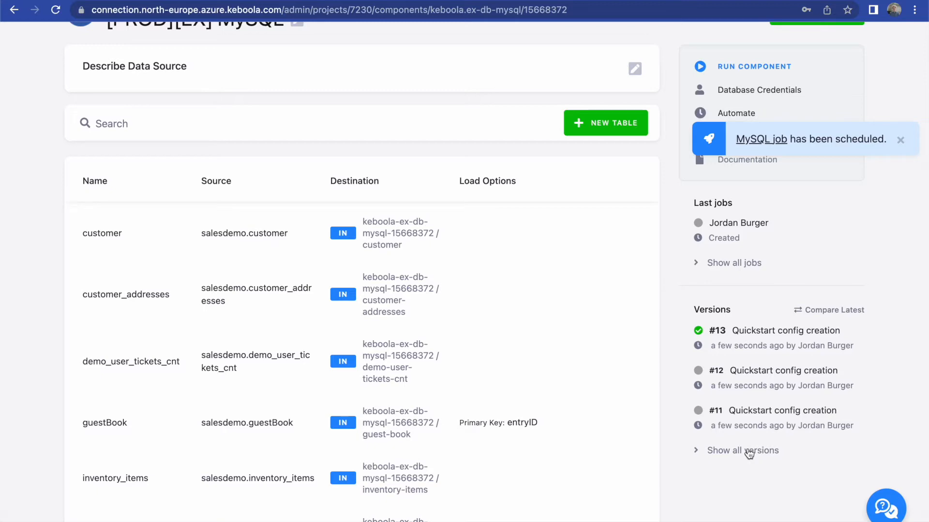
{"action": "left_click", "coordinate": [749, 451]}
{"action": "scroll", "coordinate": [748, 450], "scroll_direction": "down", "scroll_amount": 8}
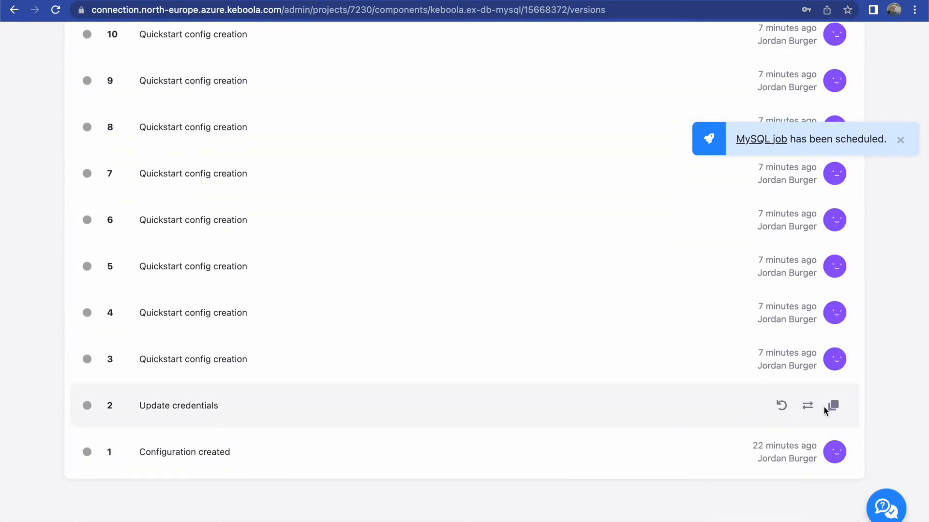
{"action": "left_click", "coordinate": [807, 405]}
{"action": "scroll", "coordinate": [631, 334], "scroll_direction": "down", "scroll_amount": 1}
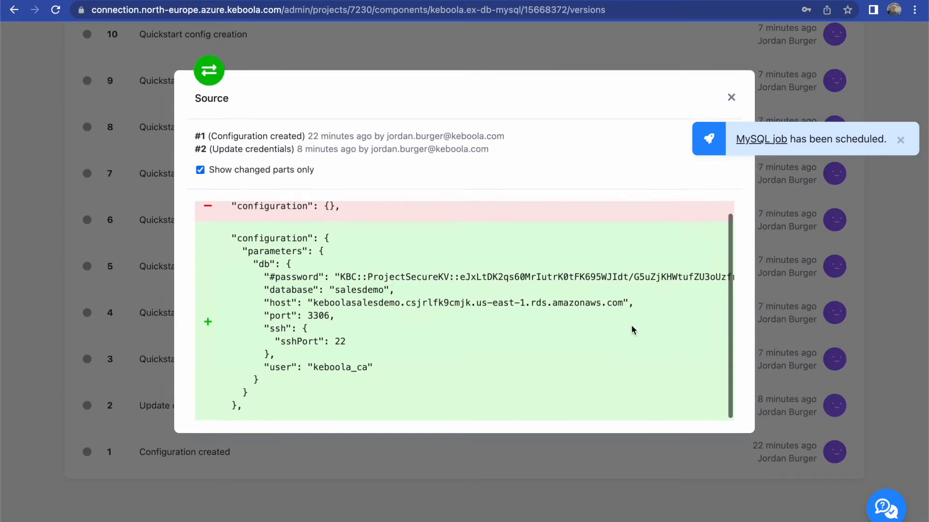
{"action": "left_click", "coordinate": [731, 94]}
Compare version 13 with version 12, including the unchanged parts, and examine the full configuration source.
{"action": "scroll", "coordinate": [728, 99], "scroll_direction": "up", "scroll_amount": 8}
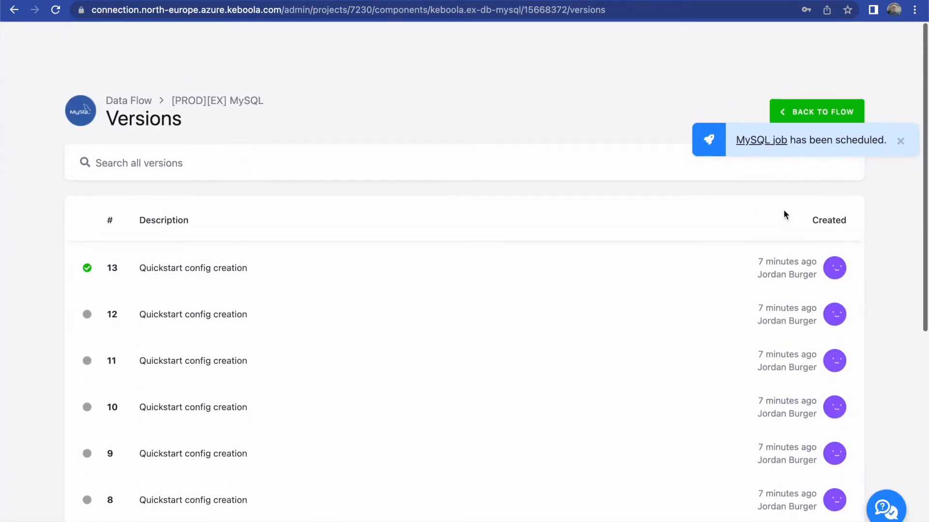
{"action": "left_click", "coordinate": [806, 268]}
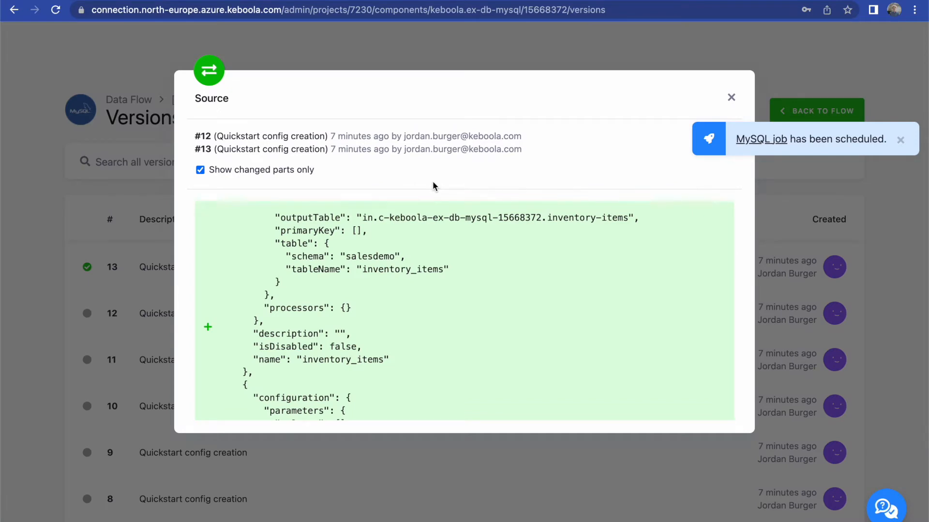
{"action": "left_click", "coordinate": [264, 170]}
{"action": "scroll", "coordinate": [391, 323], "scroll_direction": "down", "scroll_amount": 3}
{"action": "scroll", "coordinate": [391, 323], "scroll_direction": "down", "scroll_amount": 15}
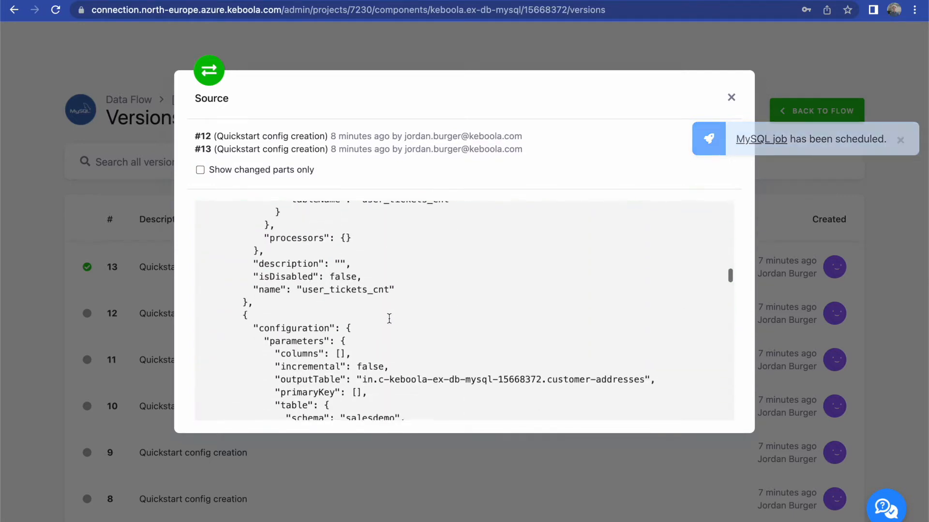
{"action": "scroll", "coordinate": [389, 319], "scroll_direction": "down", "scroll_amount": 6}
{"action": "left_click", "coordinate": [731, 97]}
Return to the flow and add the Google Analytics data source after the MySQL component.
{"action": "left_click", "coordinate": [780, 112]}
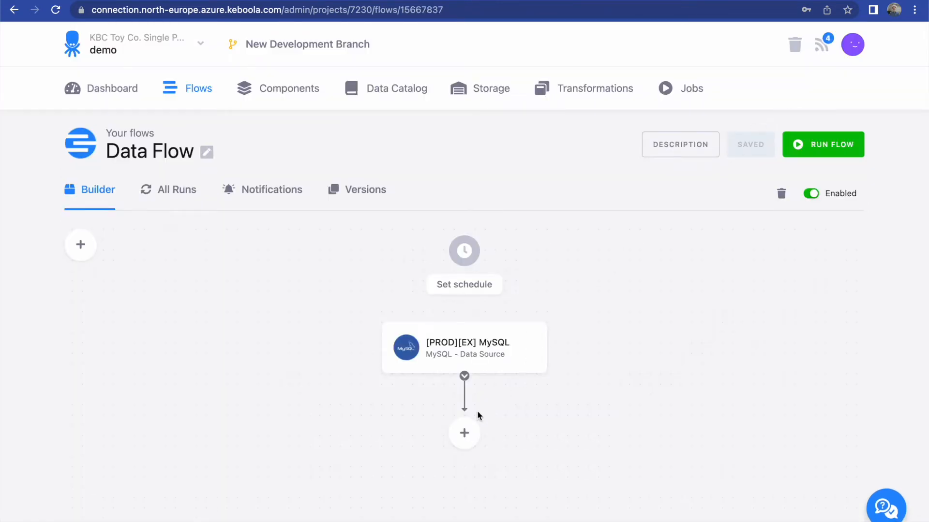
{"action": "left_click", "coordinate": [465, 433]}
{"action": "type", "text": "analy"}
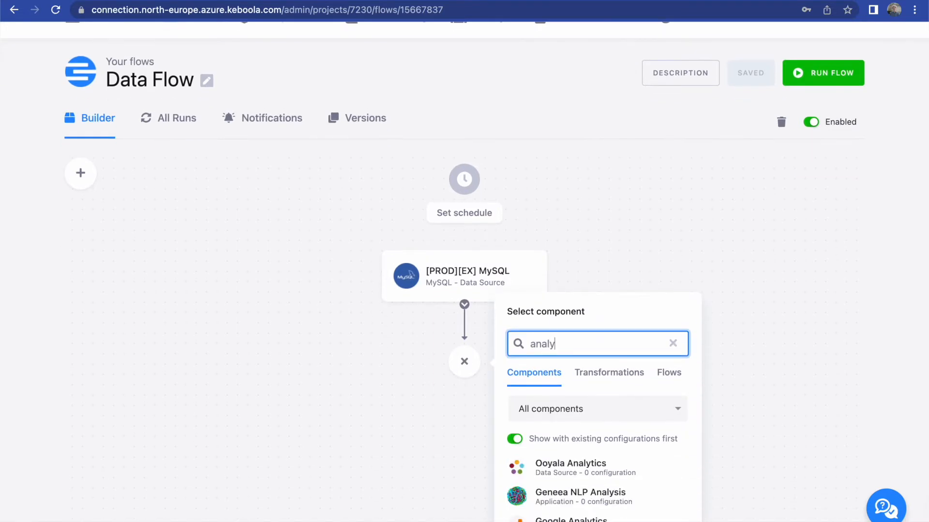
{"action": "left_click", "coordinate": [571, 519]}
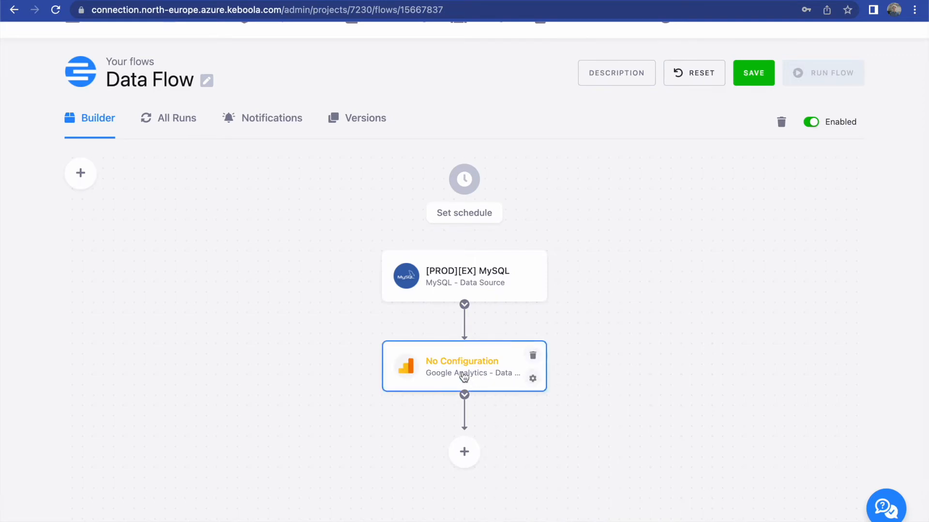
Create a configuration named "[PROD][EX] GA" for Google Analytics and open it for configuring, saving the flow changes.
{"action": "left_click", "coordinate": [457, 368]}
{"action": "type", "text": "["}
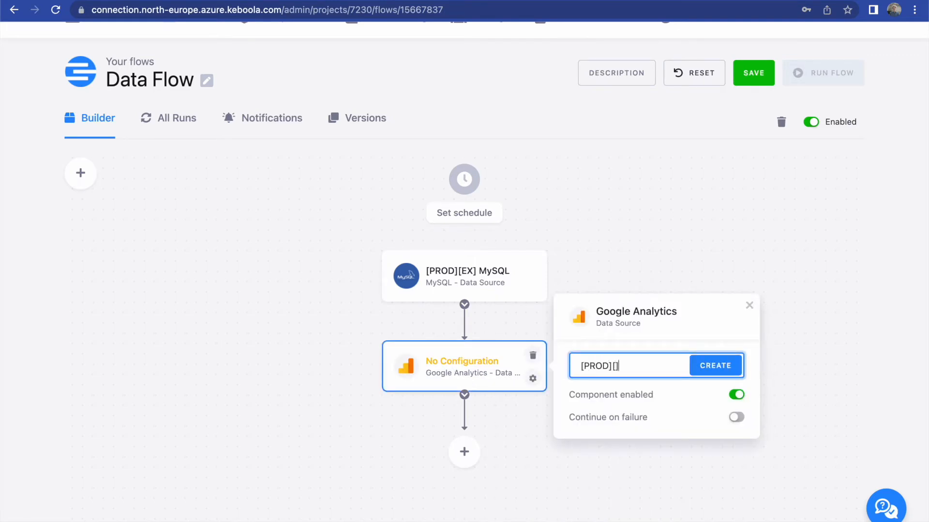
{"action": "key", "text": "Return"}
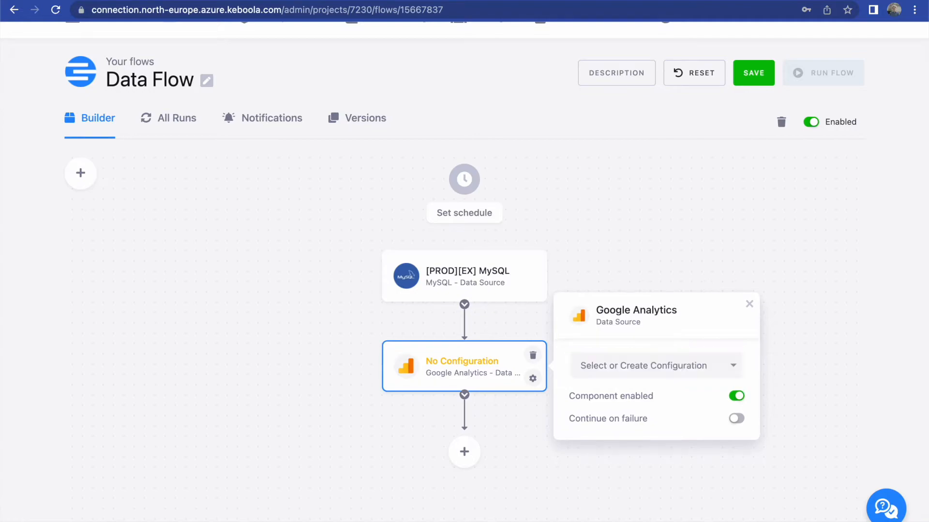
{"action": "left_click", "coordinate": [658, 393]}
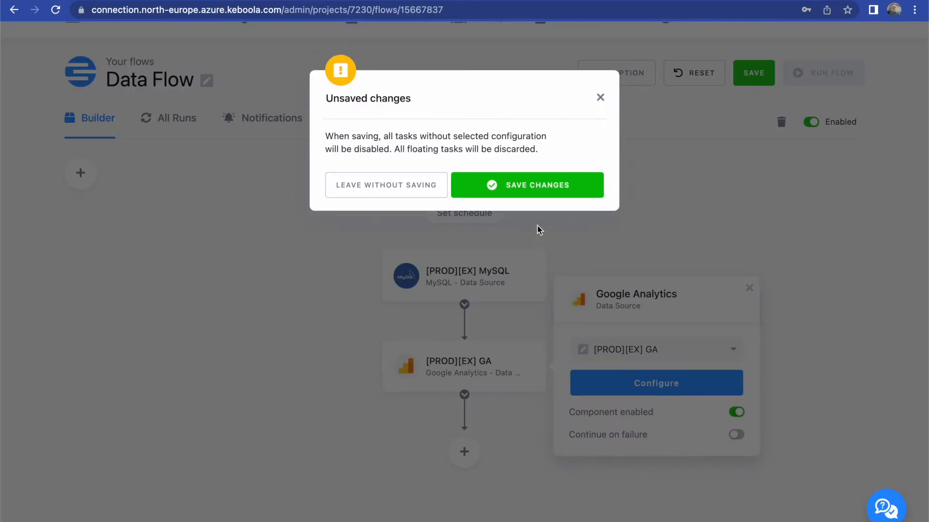
{"action": "left_click", "coordinate": [537, 193]}
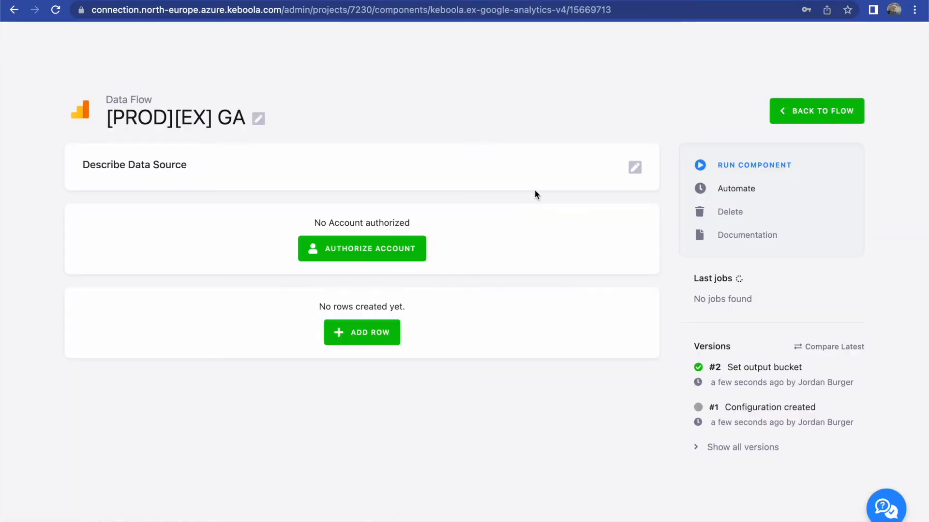
Authorize the Google Analytics account with instant authorization, description "demo", using the existing Google account and granting access.
{"action": "left_click", "coordinate": [402, 249]}
{"action": "left_click", "coordinate": [454, 252]}
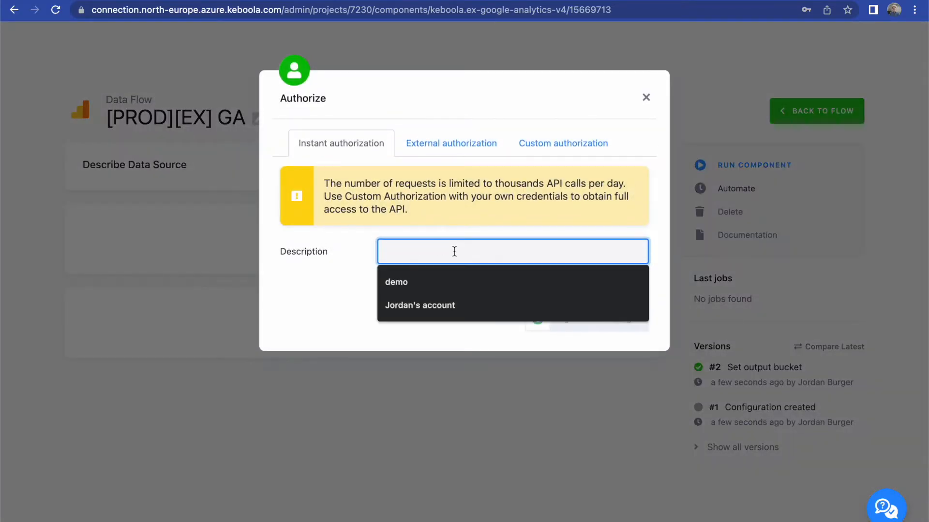
{"action": "type", "text": "demo"}
{"action": "left_click", "coordinate": [574, 317]}
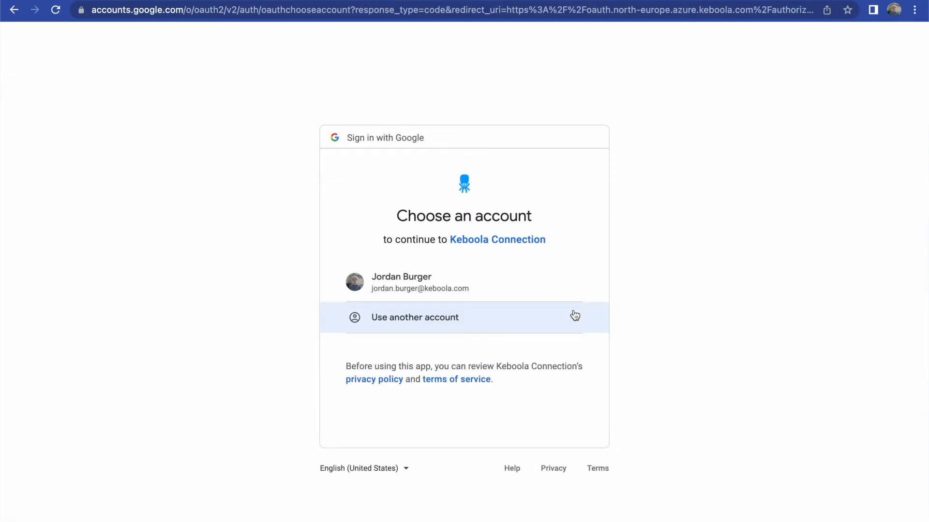
{"action": "left_click", "coordinate": [527, 286]}
{"action": "left_click", "coordinate": [531, 452]}
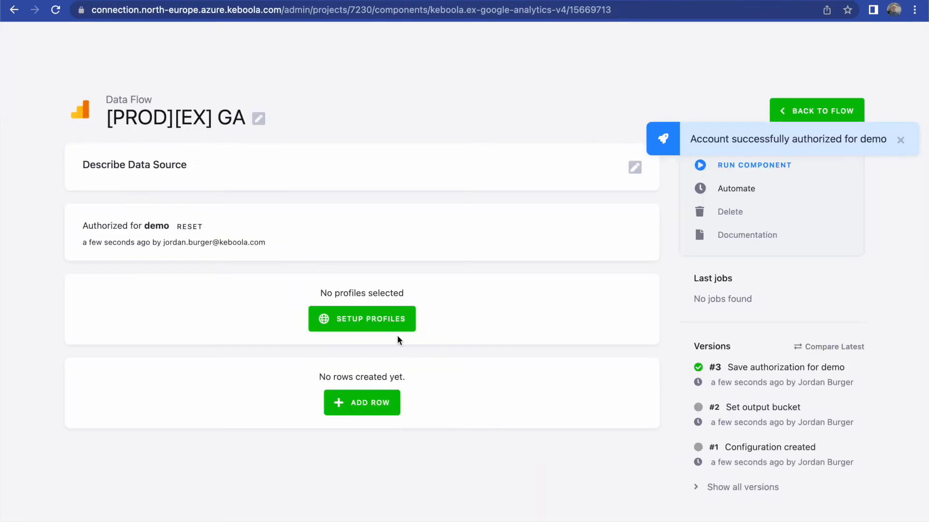
Register the All Web Site Data profile of KBC Toy Co. Sales Demo and save the profile selection.
{"action": "left_click", "coordinate": [386, 327]}
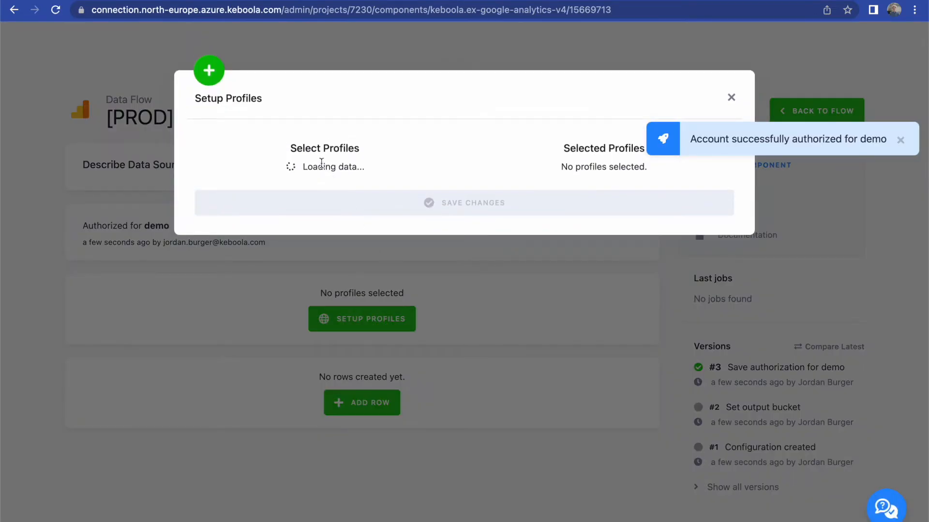
{"action": "left_click", "coordinate": [333, 216]}
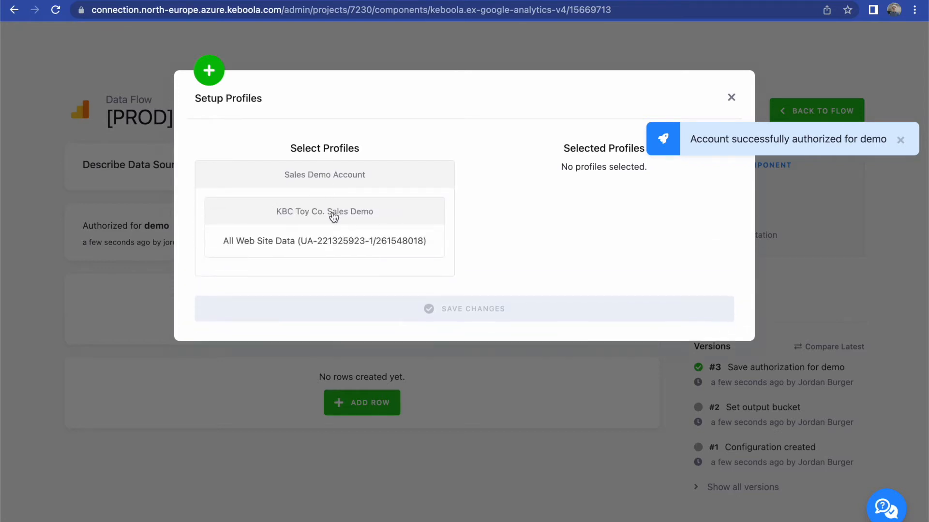
{"action": "left_click", "coordinate": [332, 240]}
{"action": "left_click", "coordinate": [375, 312]}
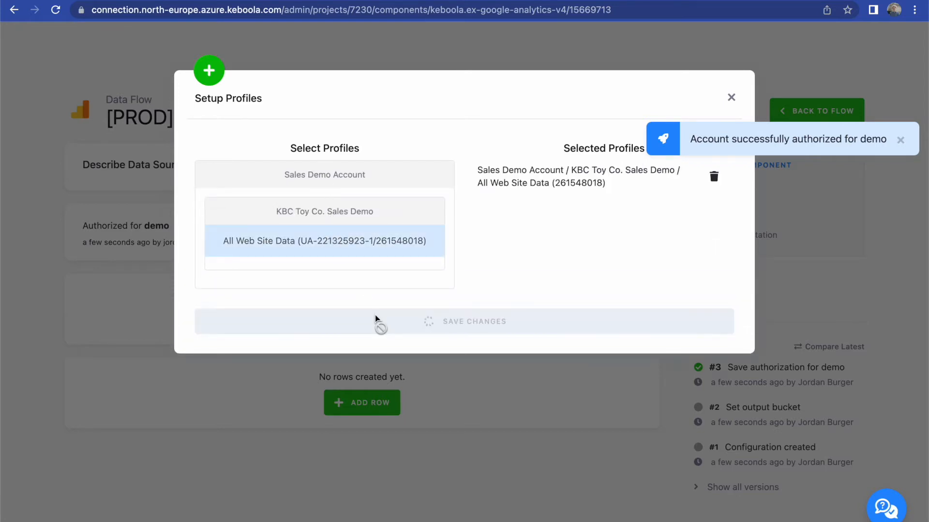
Add a row named "primary query" to the Google Analytics configuration.
{"action": "left_click", "coordinate": [376, 416]}
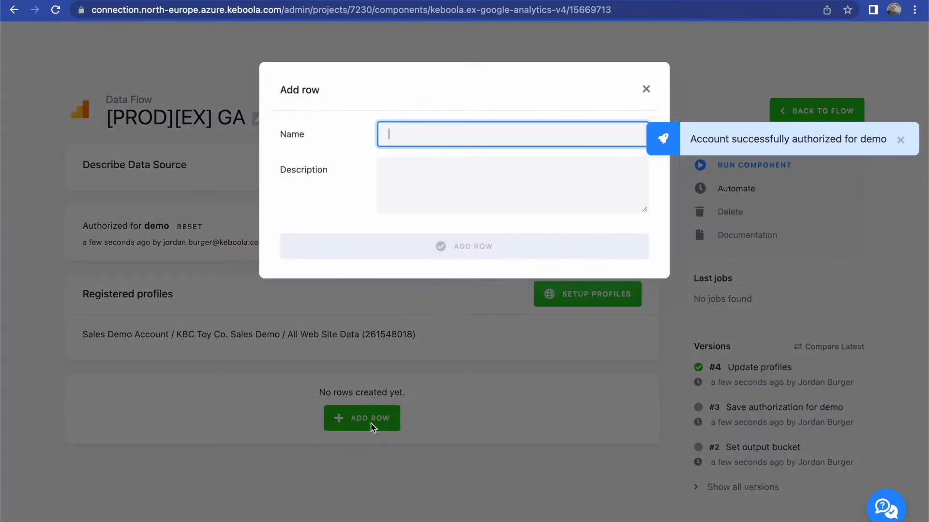
{"action": "type", "text": "prima"}
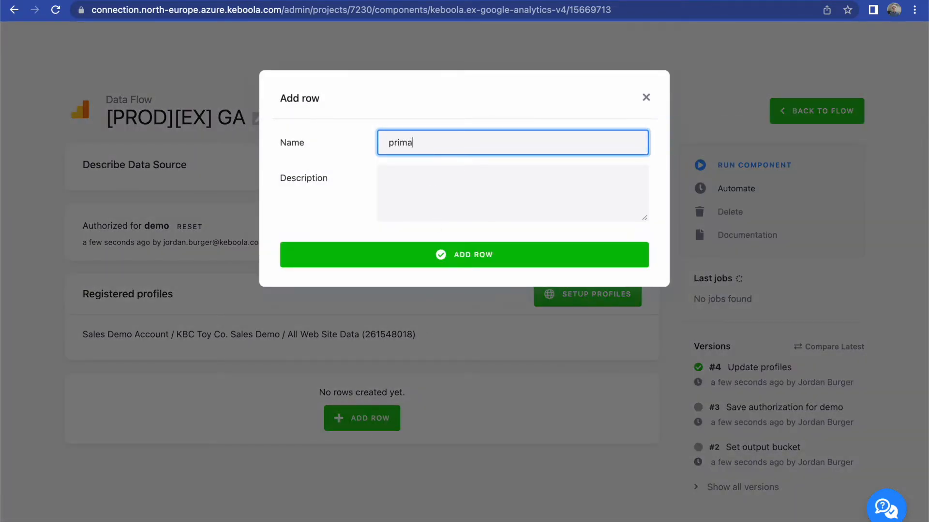
{"action": "type", "text": "ry query"}
{"action": "key", "text": "Return"}
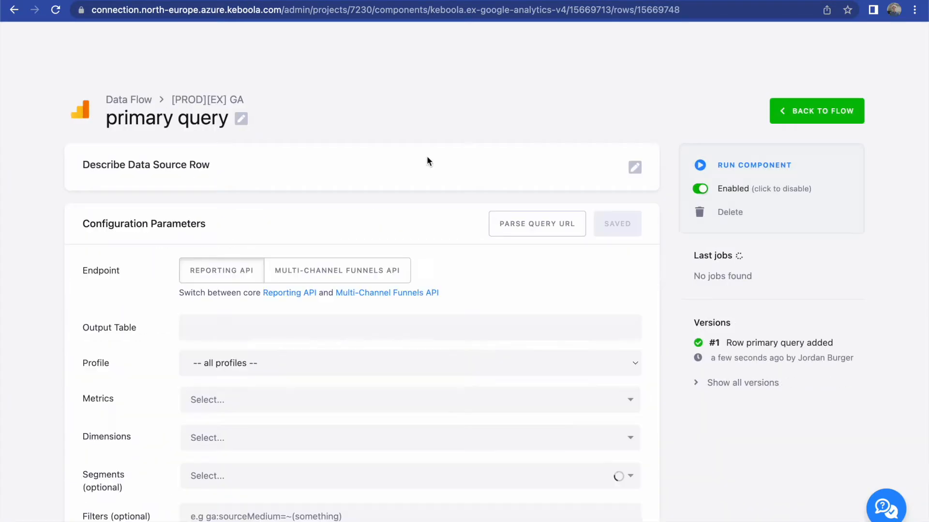
Set the output table to "google-analytics-report" and the profile to All Web Site Data for the primary query.
{"action": "left_click", "coordinate": [373, 334]}
{"action": "type", "text": "google-analytics-r"}
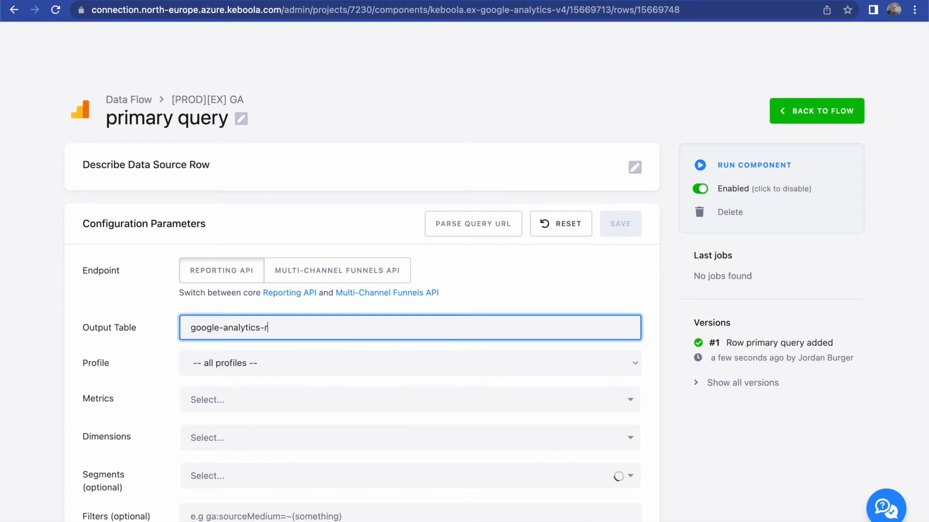
{"action": "left_click", "coordinate": [359, 371]}
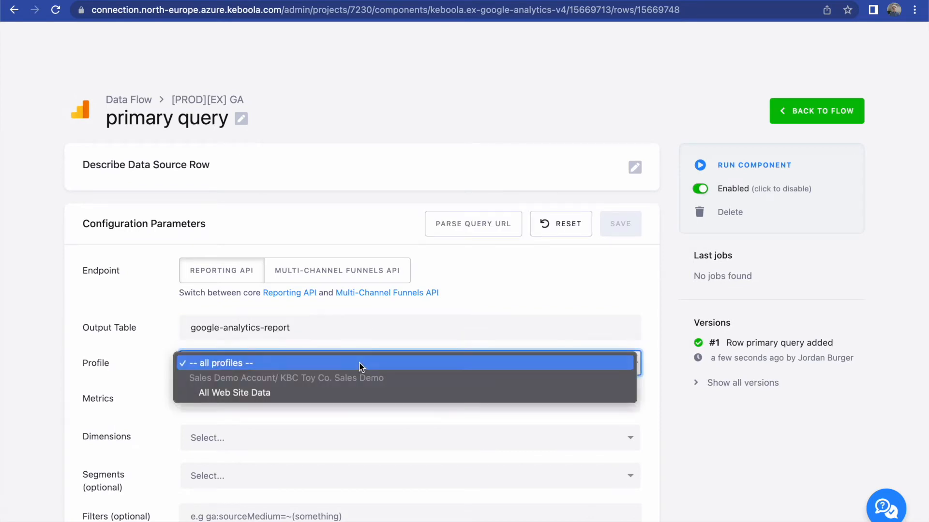
{"action": "left_click", "coordinate": [336, 392]}
Add the metrics ga:sessions, ga:users and ga:pageviews to the primary query.
{"action": "left_click", "coordinate": [317, 398]}
{"action": "left_click", "coordinate": [304, 424]}
{"action": "left_click", "coordinate": [315, 395]}
{"action": "left_click", "coordinate": [295, 421]}
{"action": "left_click", "coordinate": [293, 410]}
{"action": "left_click", "coordinate": [300, 466]}
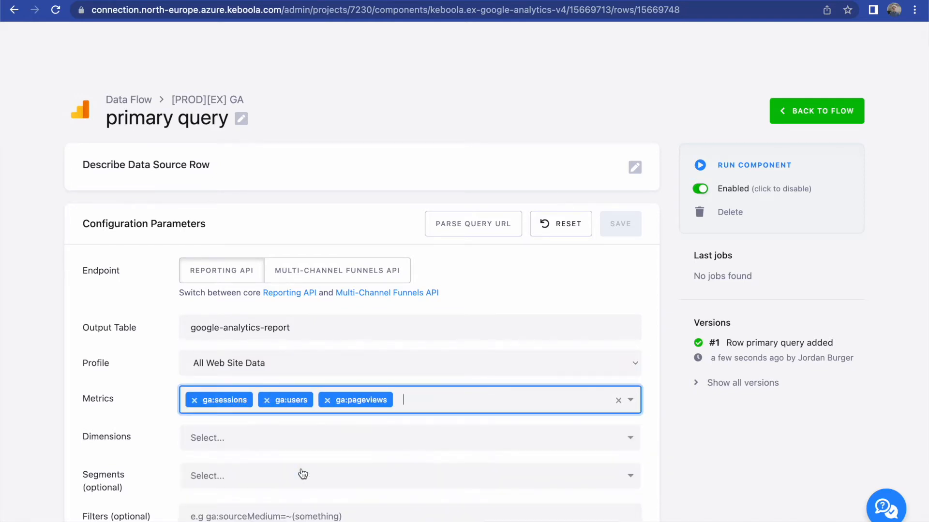
Add the dimensions ga:date and ga:medium to the primary query and save its configuration parameters.
{"action": "left_click", "coordinate": [266, 447]}
{"action": "left_click", "coordinate": [266, 448]}
{"action": "left_click", "coordinate": [284, 419]}
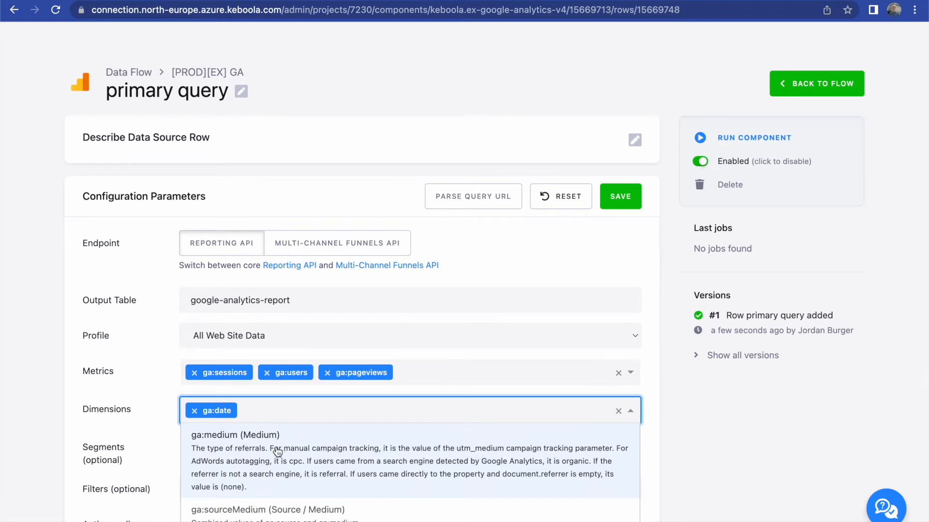
{"action": "left_click", "coordinate": [277, 453]}
{"action": "left_click", "coordinate": [625, 196]}
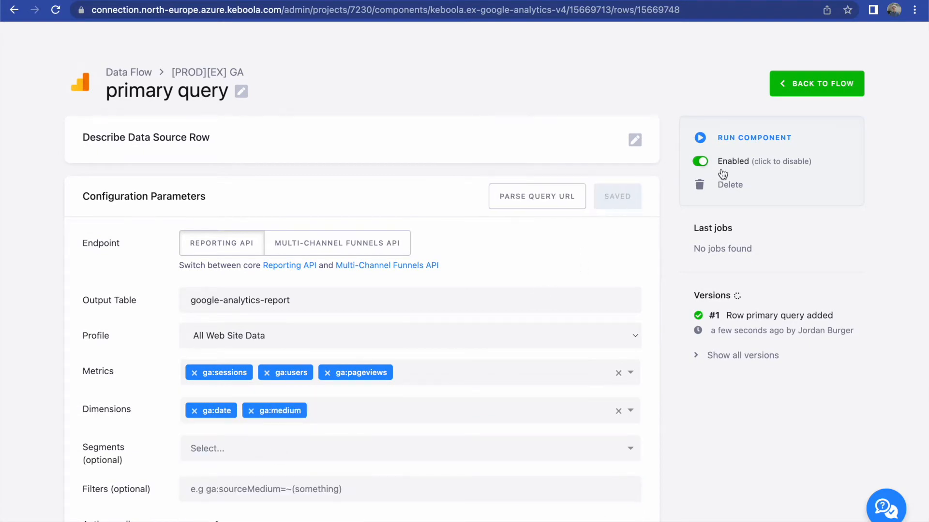
Run the Google Analytics primary query component and return to the data flow.
{"action": "left_click", "coordinate": [740, 137]}
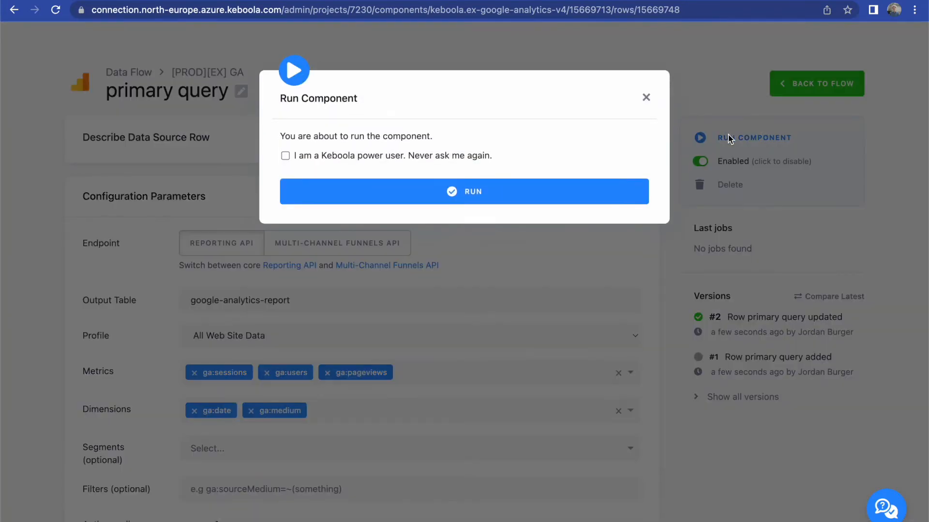
{"action": "left_click", "coordinate": [555, 199]}
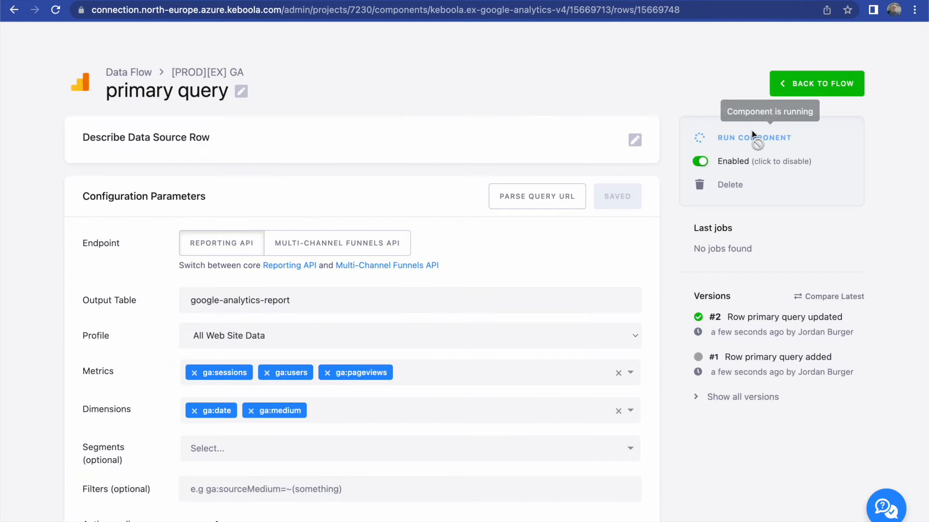
{"action": "left_click", "coordinate": [804, 94]}
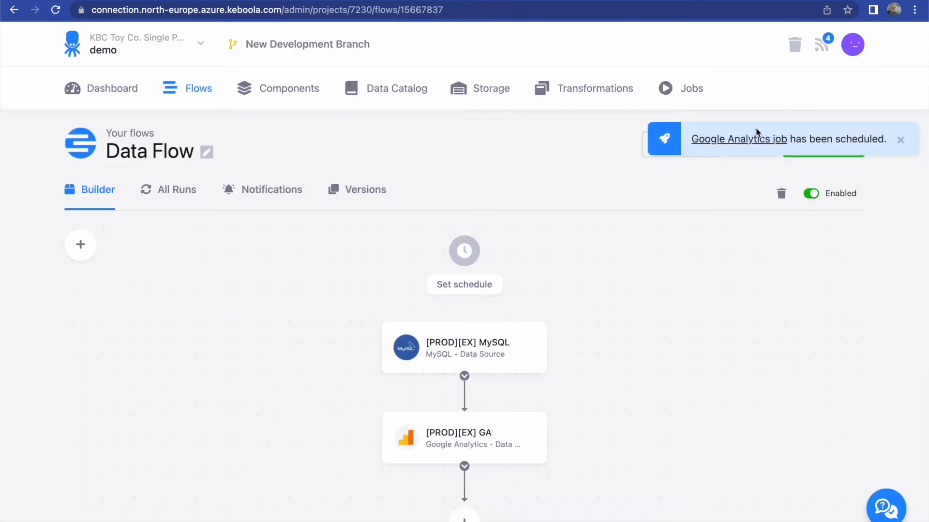
Add a Shopify data source to the flow below the [PROD][EX] GA task.
{"action": "scroll", "coordinate": [577, 410], "scroll_direction": "down", "scroll_amount": 3}
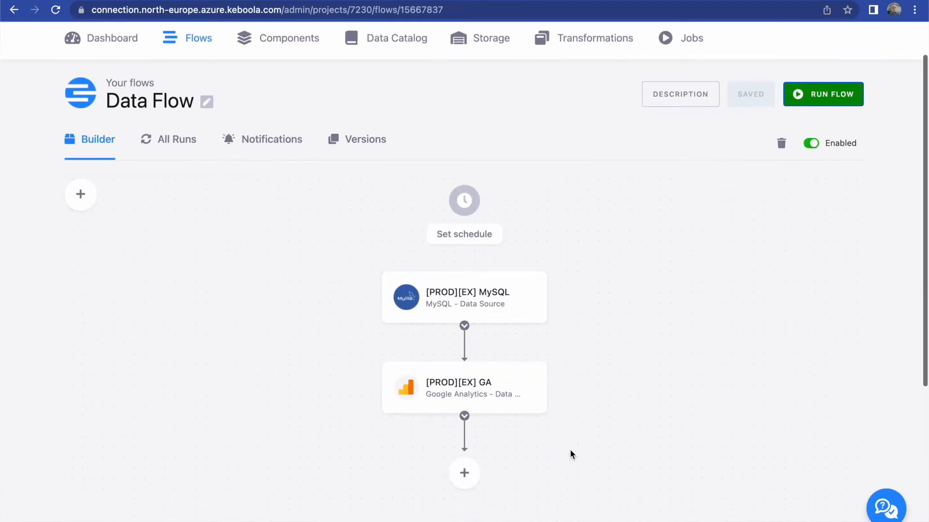
{"action": "left_click", "coordinate": [466, 415]}
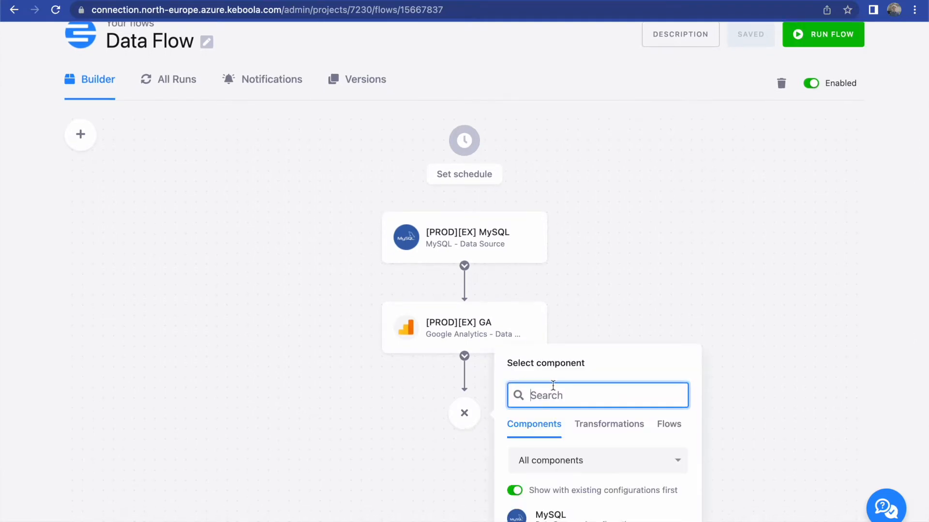
{"action": "type", "text": "sho"}
{"action": "left_click", "coordinate": [554, 515]}
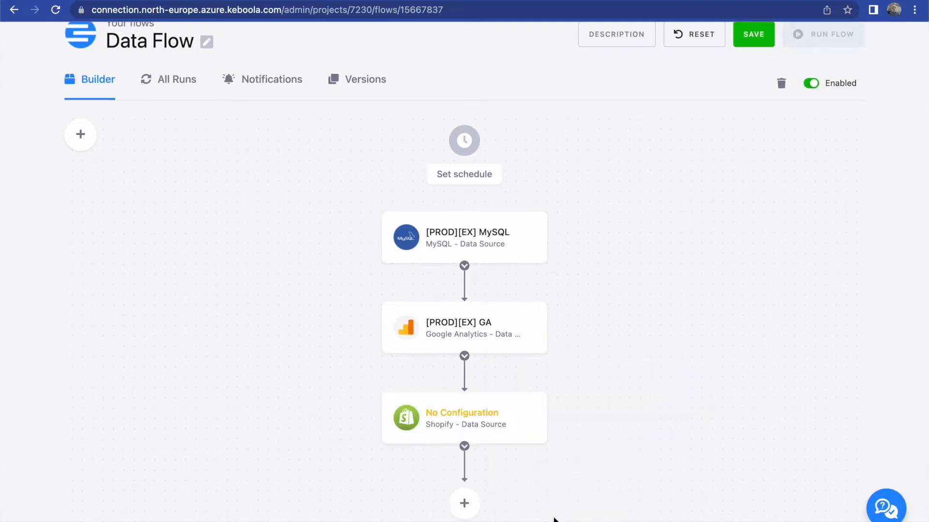
Create a configuration named "[PROD][EX] Shopify" for the Shopify task and open it for configuring, saving the flow changes.
{"action": "left_click", "coordinate": [468, 414]}
{"action": "type", "text": "[PROD][EX] Shopify"}
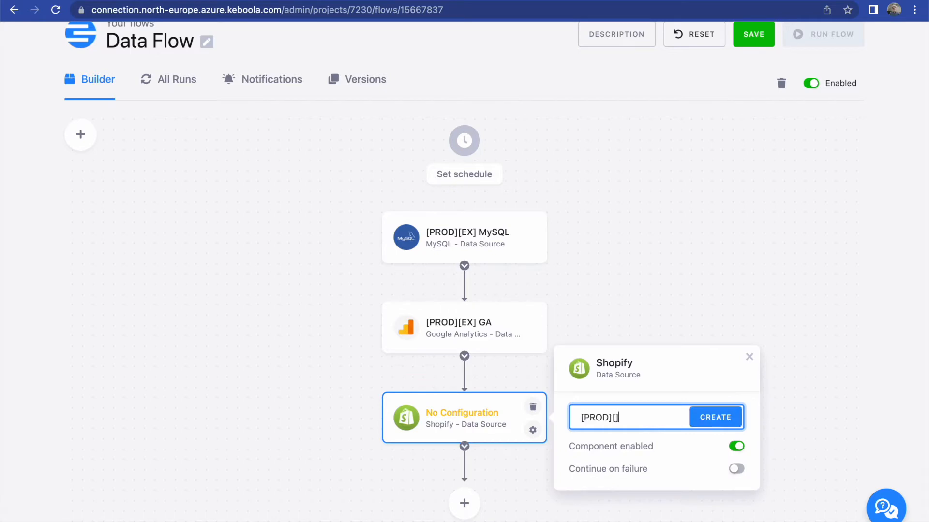
{"action": "key", "text": "Return"}
{"action": "left_click", "coordinate": [648, 435]}
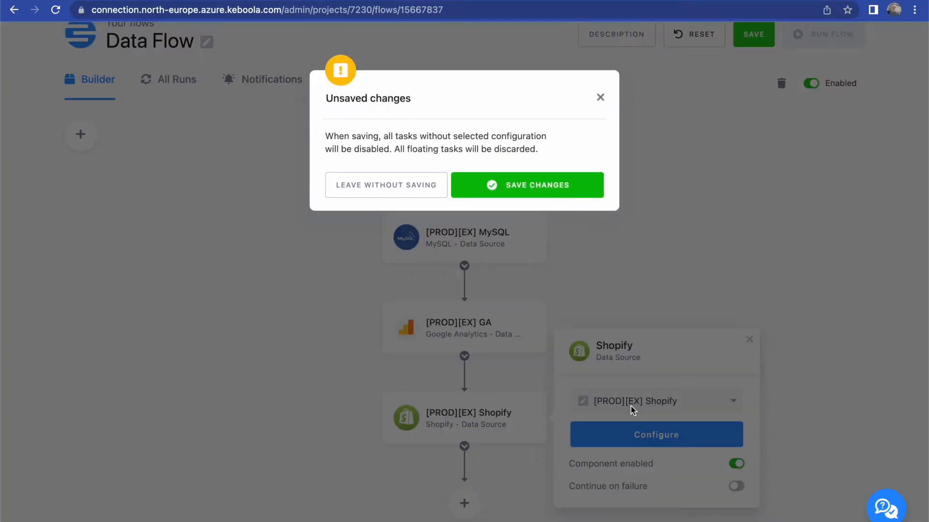
{"action": "left_click", "coordinate": [517, 184]}
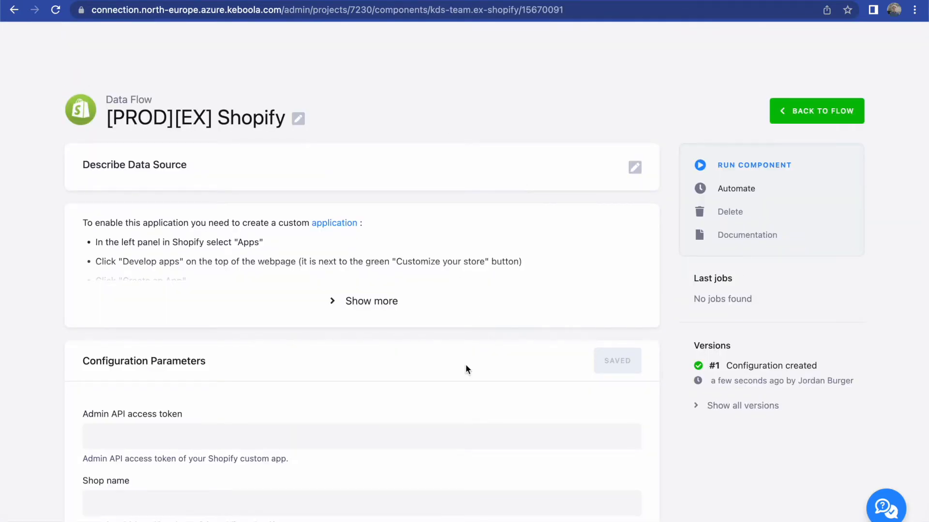
Enter the Admin API access token and the shop name "keboola-sample-data", review the loading options and endpoints, and save the Shopify configuration.
{"action": "scroll", "coordinate": [469, 358], "scroll_direction": "down", "scroll_amount": 2}
{"action": "scroll", "coordinate": [463, 396], "scroll_direction": "down", "scroll_amount": 2}
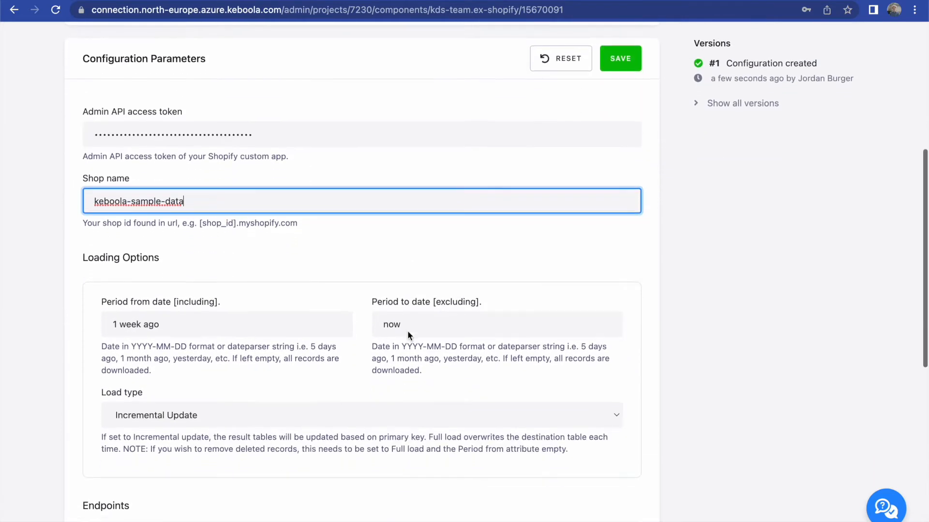
{"action": "scroll", "coordinate": [407, 330], "scroll_direction": "down", "scroll_amount": 2}
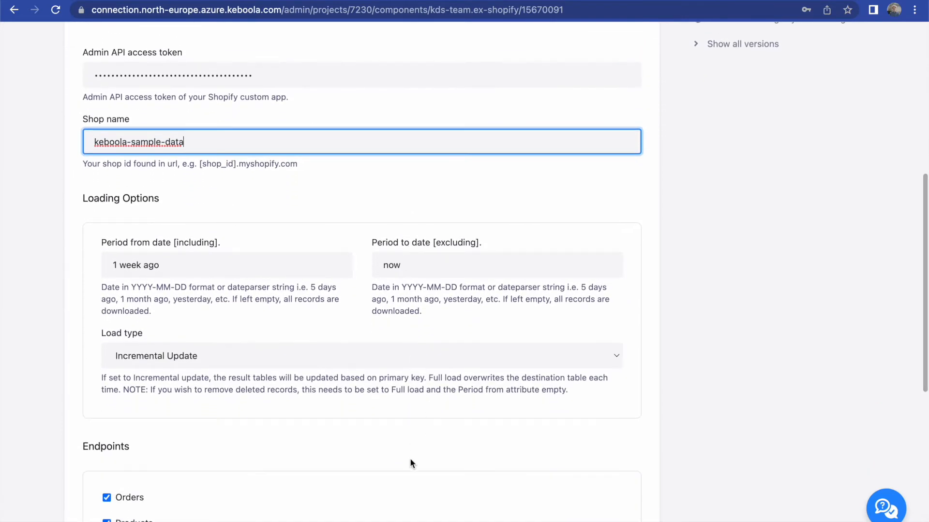
{"action": "scroll", "coordinate": [410, 464], "scroll_direction": "down", "scroll_amount": 7}
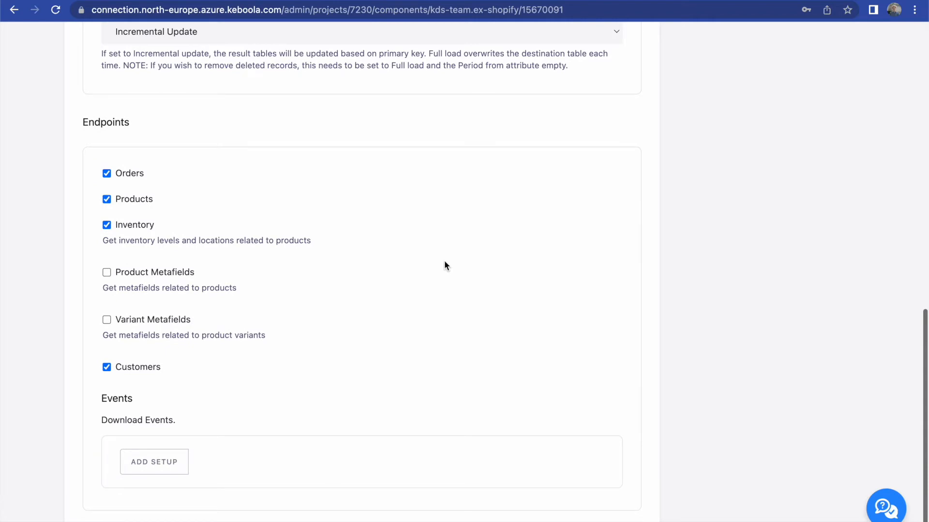
{"action": "scroll", "coordinate": [445, 265], "scroll_direction": "up", "scroll_amount": 15}
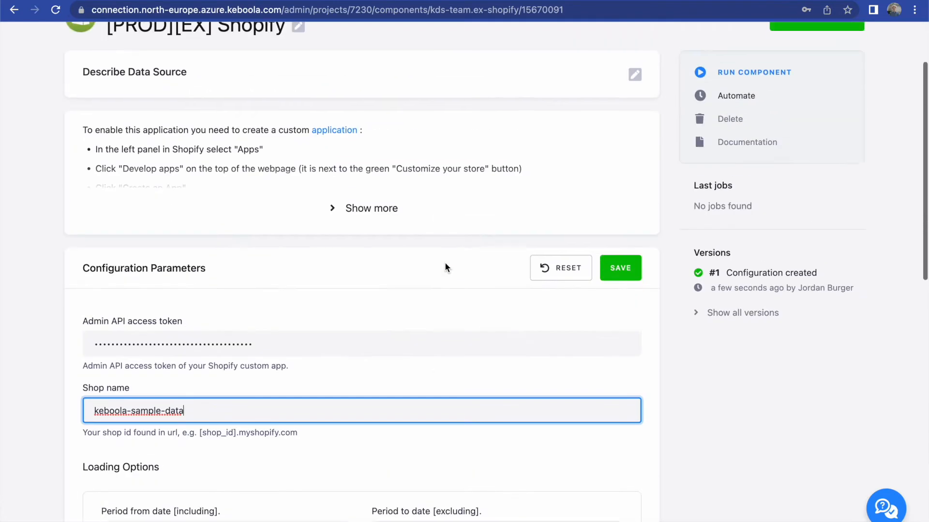
{"action": "left_click", "coordinate": [620, 292]}
Run the Shopify component and return to the data flow.
{"action": "left_click", "coordinate": [720, 96]}
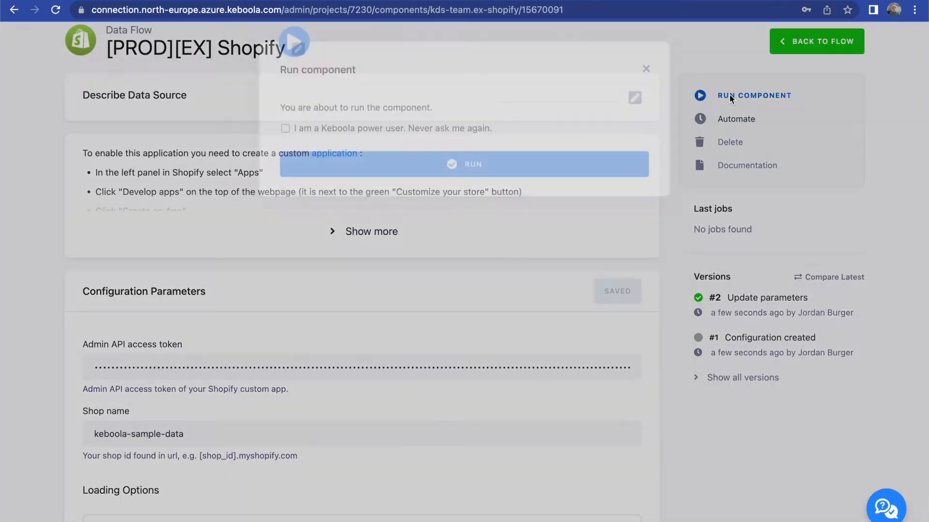
{"action": "left_click", "coordinate": [474, 199]}
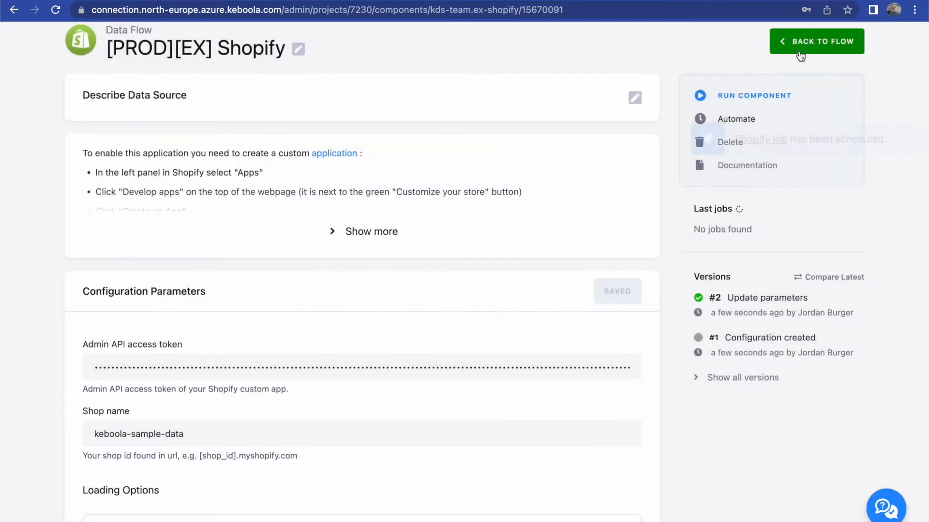
{"action": "left_click", "coordinate": [799, 47]}
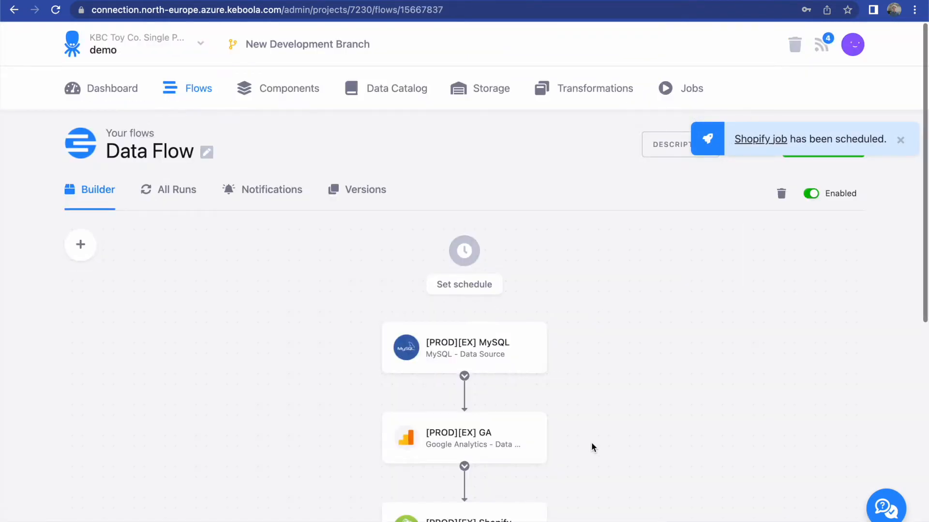
Review the flow's three data sources and open the details of the [PROD][EX] MySQL job from the job list.
{"action": "scroll", "coordinate": [591, 442], "scroll_direction": "down", "scroll_amount": 3}
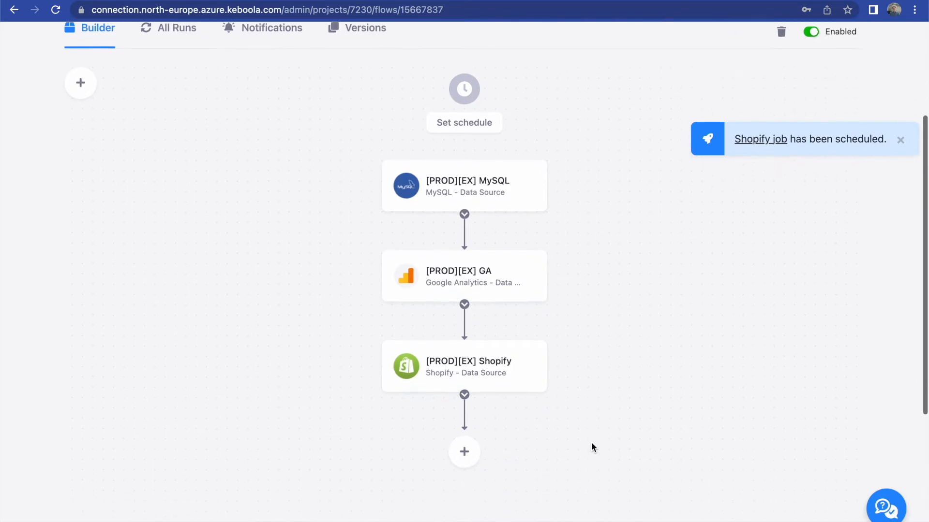
{"action": "scroll", "coordinate": [591, 442], "scroll_direction": "up", "scroll_amount": 4}
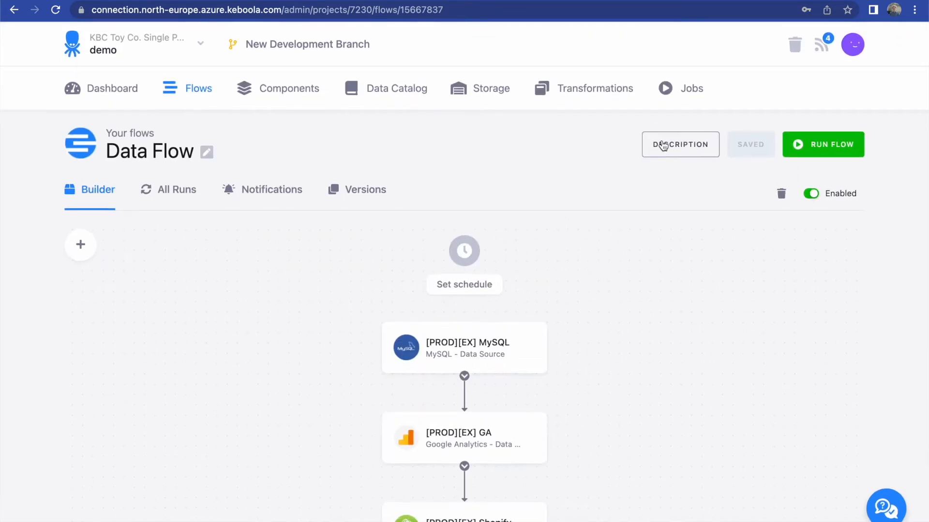
{"action": "left_click", "coordinate": [676, 93]}
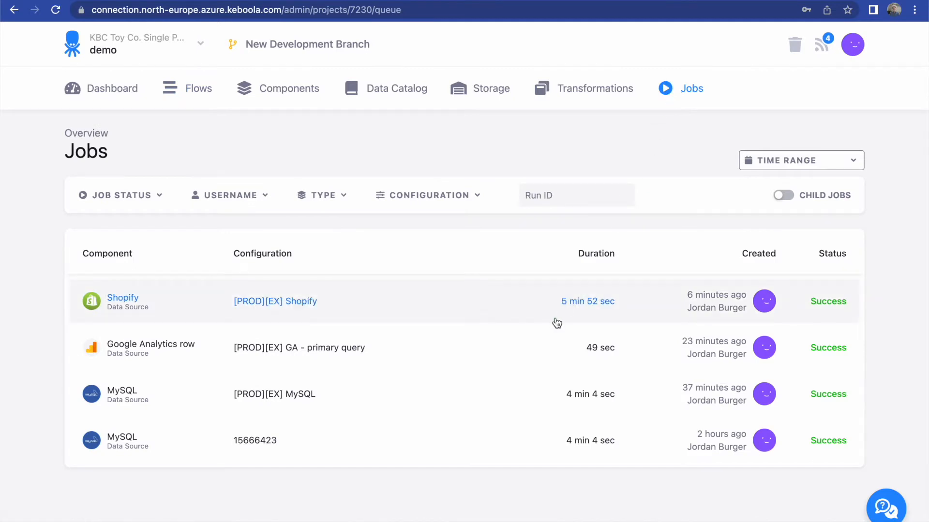
{"action": "left_click", "coordinate": [536, 382]}
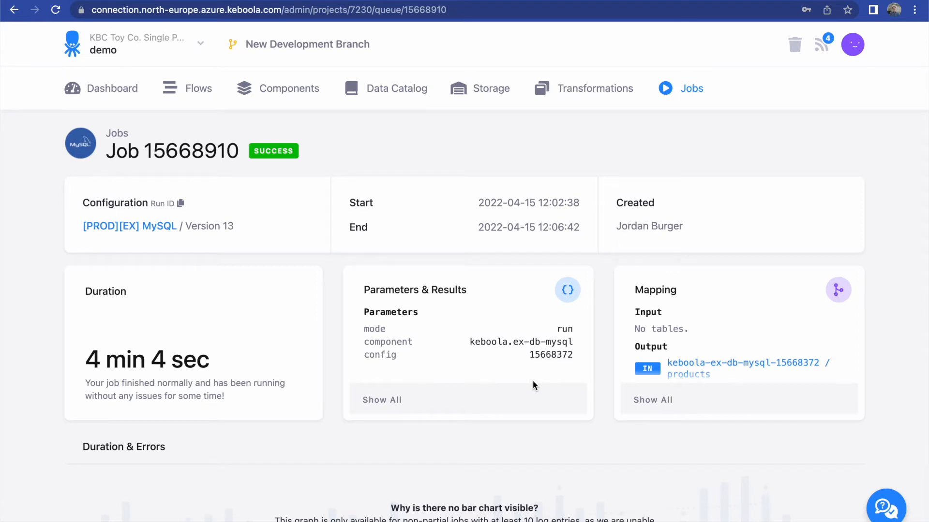
Examine the MySQL job's details and read through its event log.
{"action": "scroll", "coordinate": [518, 419], "scroll_direction": "down", "scroll_amount": 2}
{"action": "scroll", "coordinate": [518, 426], "scroll_direction": "down", "scroll_amount": 2}
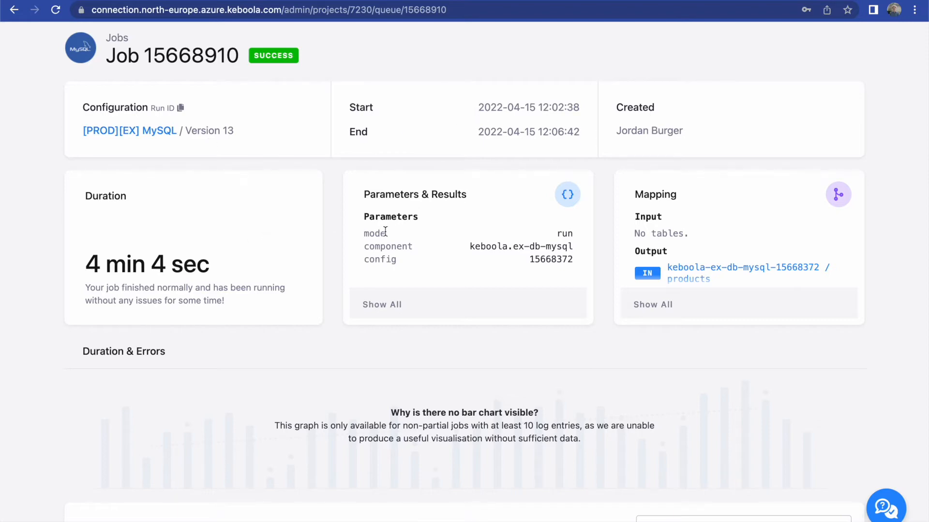
{"action": "scroll", "coordinate": [410, 234], "scroll_direction": "down", "scroll_amount": 13}
{"action": "scroll", "coordinate": [411, 239], "scroll_direction": "down", "scroll_amount": 6}
{"action": "scroll", "coordinate": [411, 240], "scroll_direction": "down", "scroll_amount": 4}
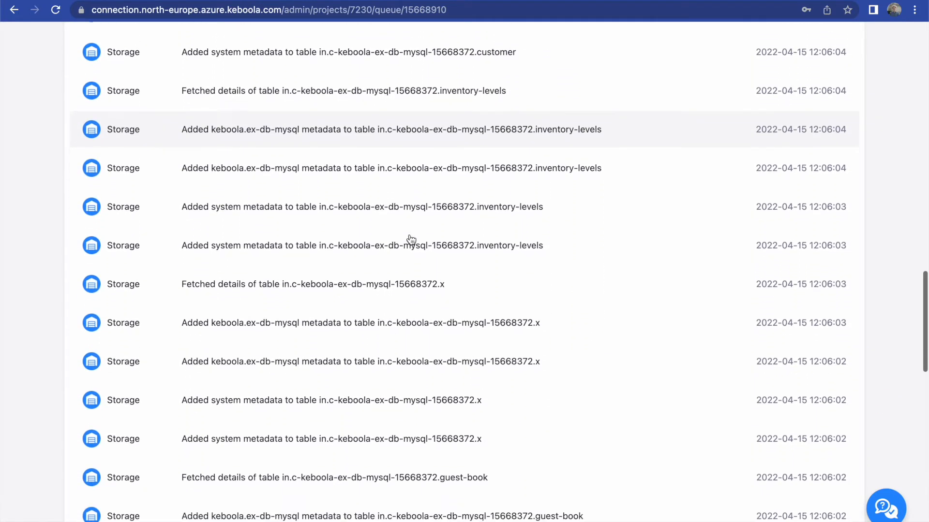
{"action": "scroll", "coordinate": [411, 240], "scroll_direction": "down", "scroll_amount": 1}
{"action": "scroll", "coordinate": [411, 239], "scroll_direction": "up", "scroll_amount": 14}
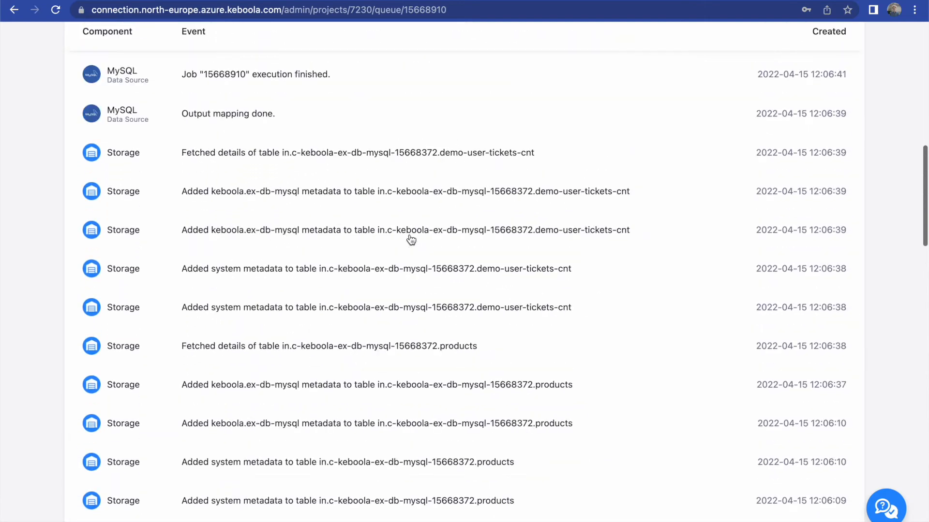
{"action": "scroll", "coordinate": [411, 239], "scroll_direction": "up", "scroll_amount": 5}
{"action": "scroll", "coordinate": [411, 240], "scroll_direction": "up", "scroll_amount": 5}
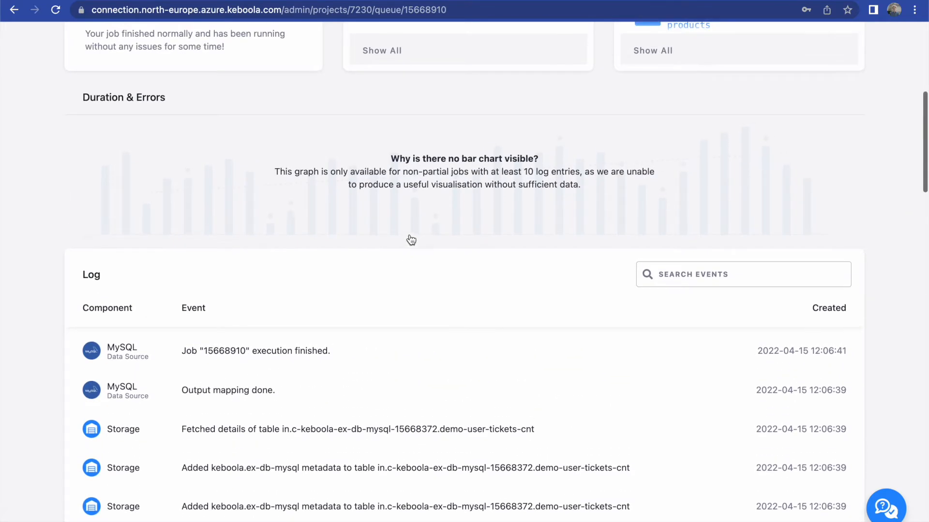
{"action": "scroll", "coordinate": [409, 233], "scroll_direction": "up", "scroll_amount": 3}
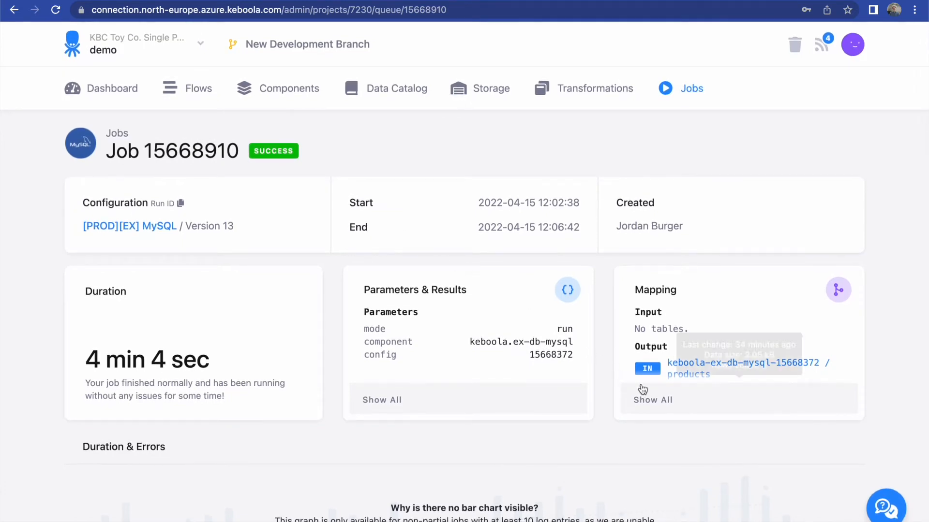
Preview the guest-book table from the MySQL job's output mapping and open it in Storage.
{"action": "left_click", "coordinate": [638, 393]}
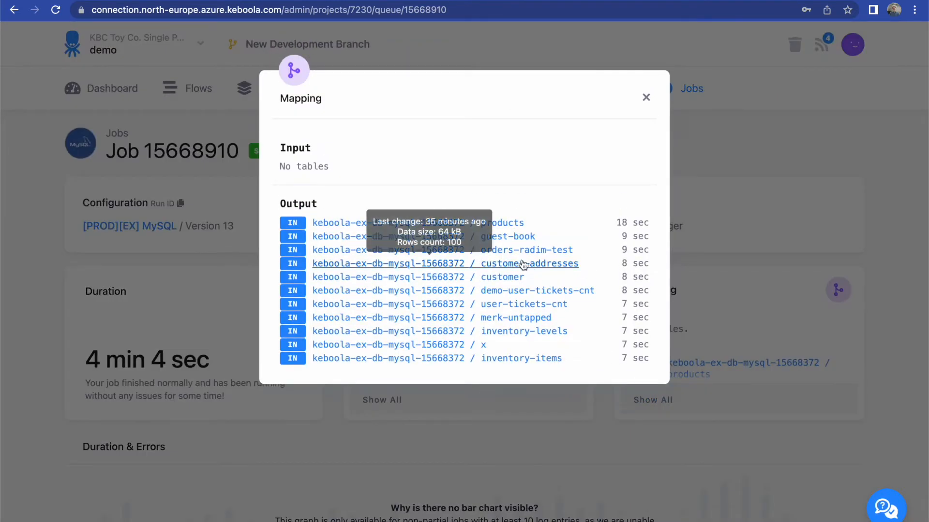
{"action": "left_click", "coordinate": [512, 237]}
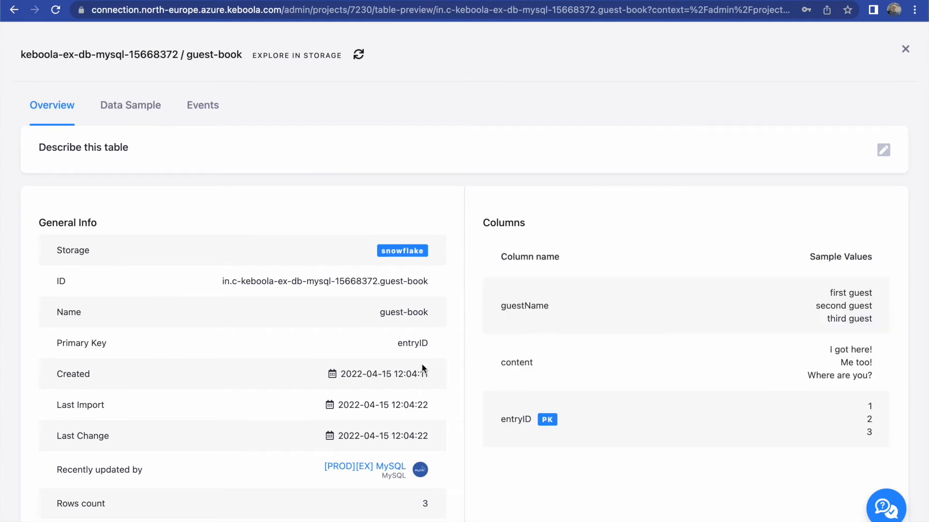
{"action": "scroll", "coordinate": [387, 390], "scroll_direction": "down", "scroll_amount": 1}
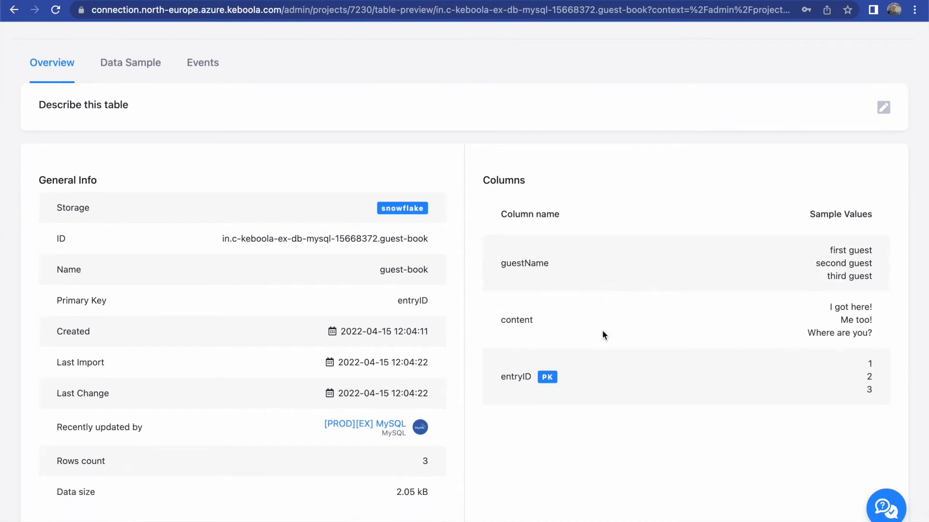
{"action": "scroll", "coordinate": [604, 375], "scroll_direction": "up", "scroll_amount": 1}
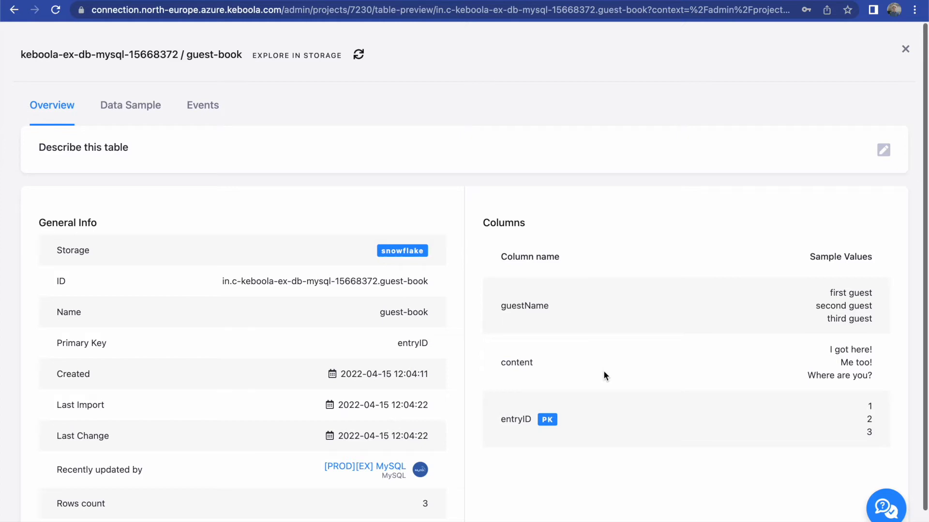
{"action": "left_click", "coordinate": [338, 56]}
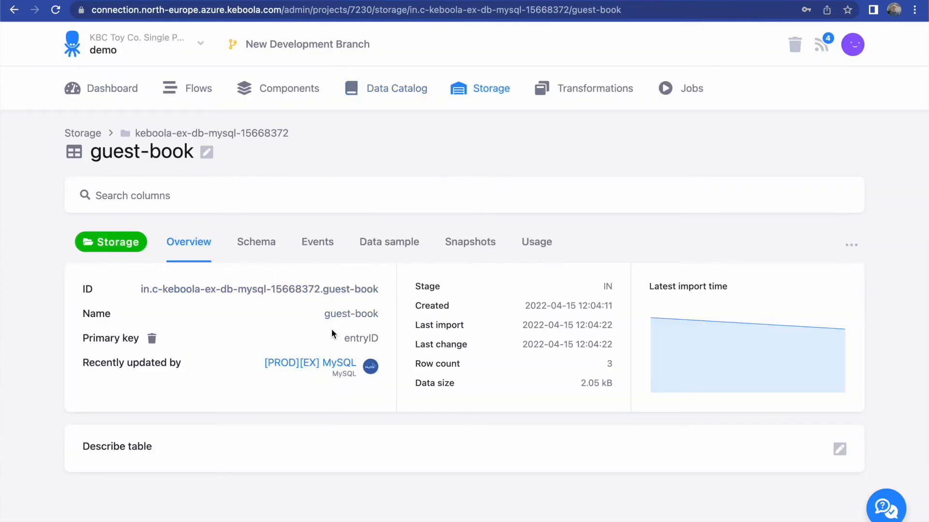
Review the guest-book table's schema and data sample, and return to the Storage overview.
{"action": "left_click", "coordinate": [254, 241]}
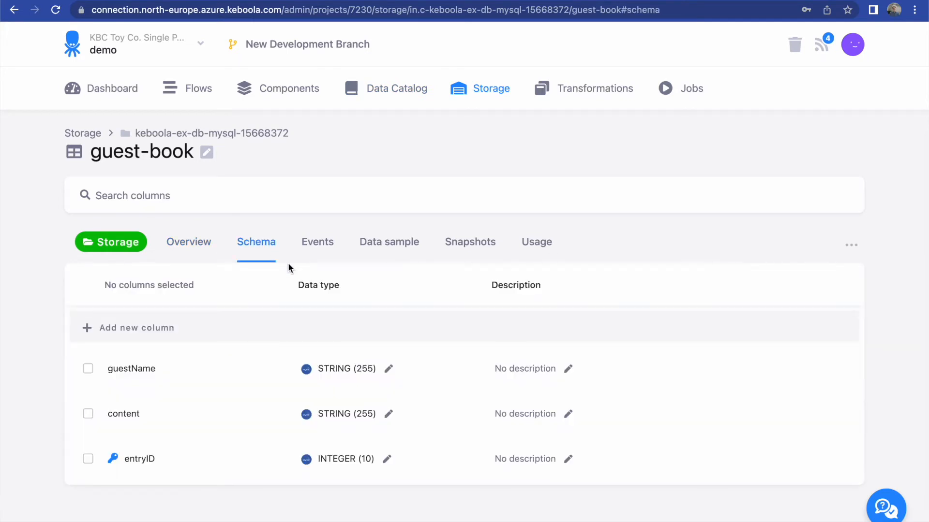
{"action": "left_click", "coordinate": [376, 241]}
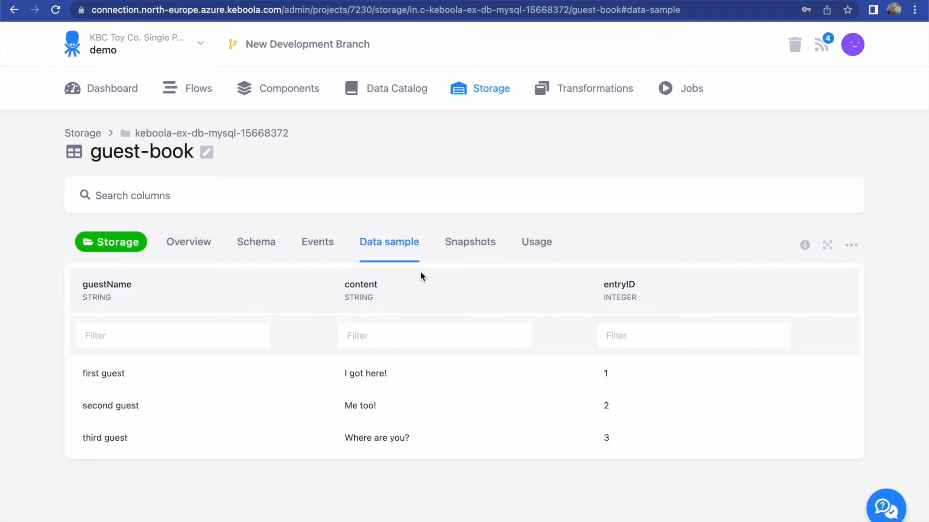
{"action": "left_click", "coordinate": [482, 96]}
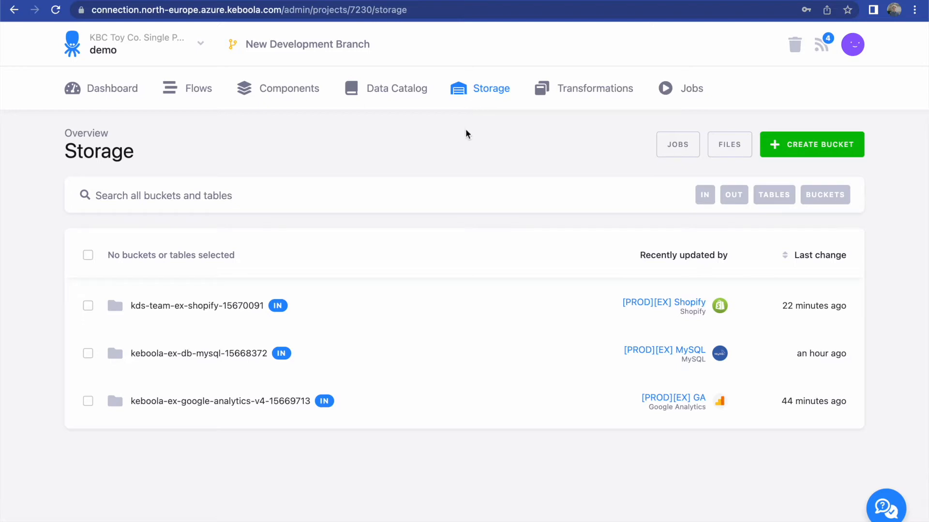
Open the kds-team-ex-shopify-15670091 bucket and look through its details and list of tables.
{"action": "left_click", "coordinate": [238, 305]}
{"action": "scroll", "coordinate": [235, 331], "scroll_direction": "down", "scroll_amount": 4}
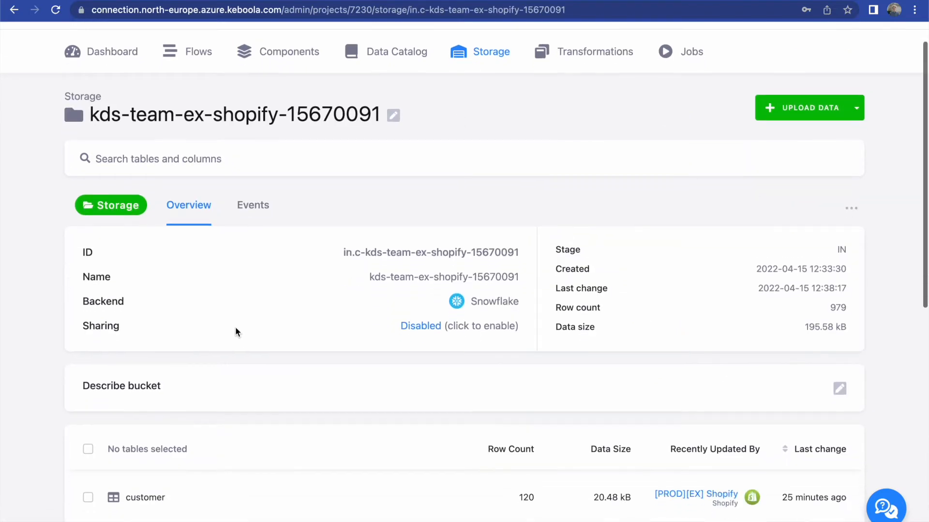
{"action": "scroll", "coordinate": [236, 331], "scroll_direction": "down", "scroll_amount": 2}
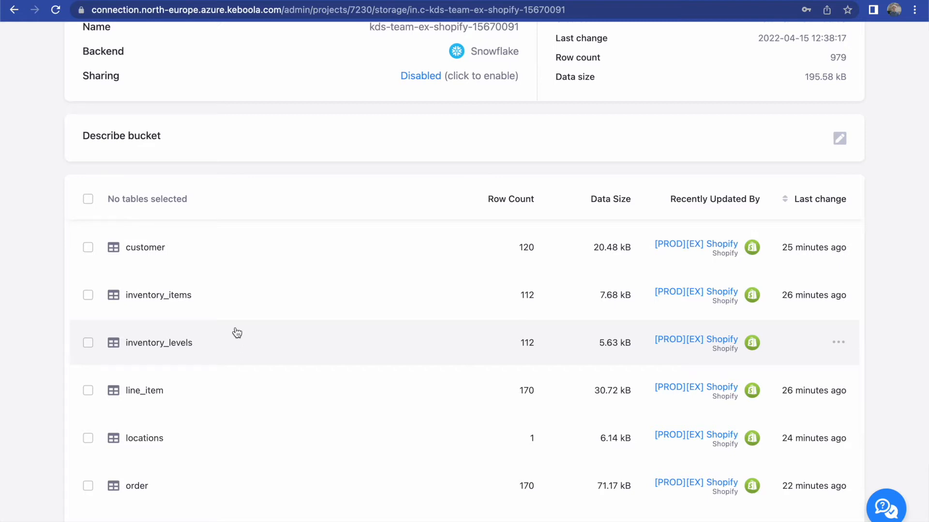
{"action": "scroll", "coordinate": [237, 333], "scroll_direction": "up", "scroll_amount": 5}
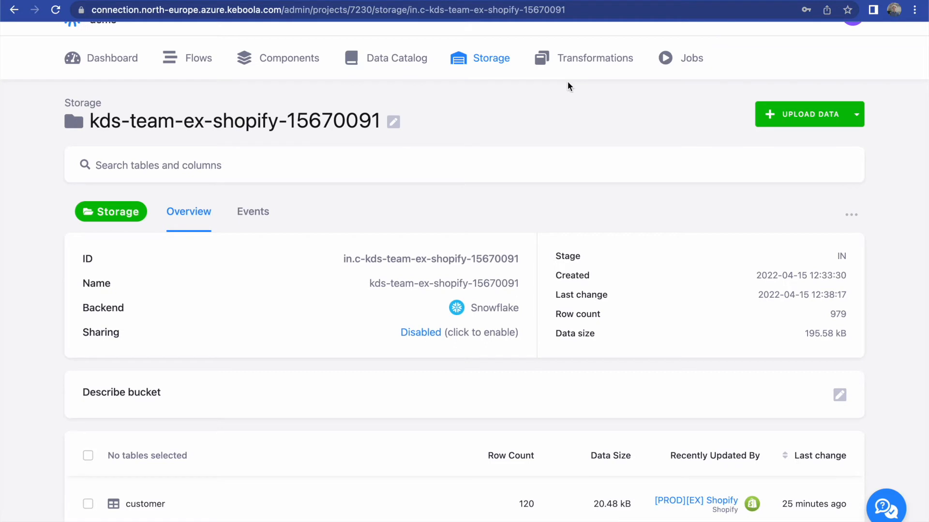
Create a new Python workspace named Forecasting with the default backend version and size.
{"action": "left_click", "coordinate": [587, 61]}
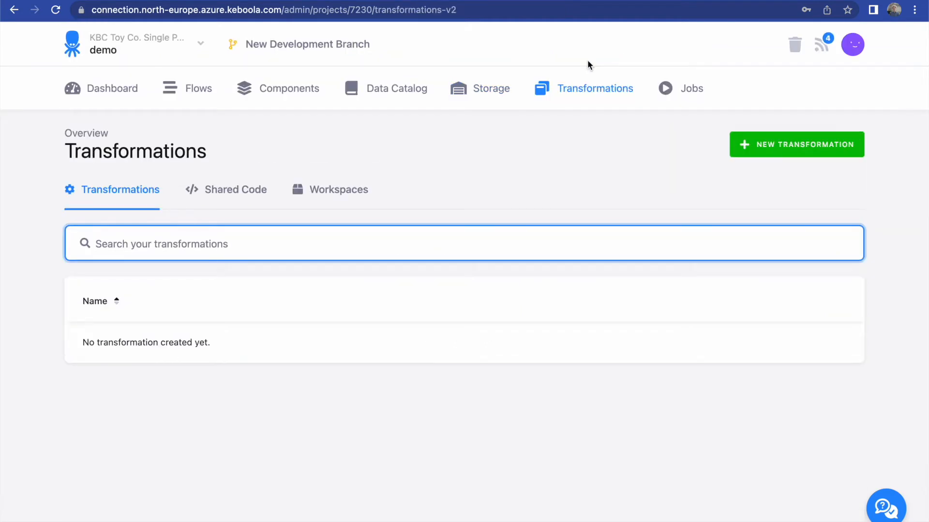
{"action": "left_click", "coordinate": [356, 193]}
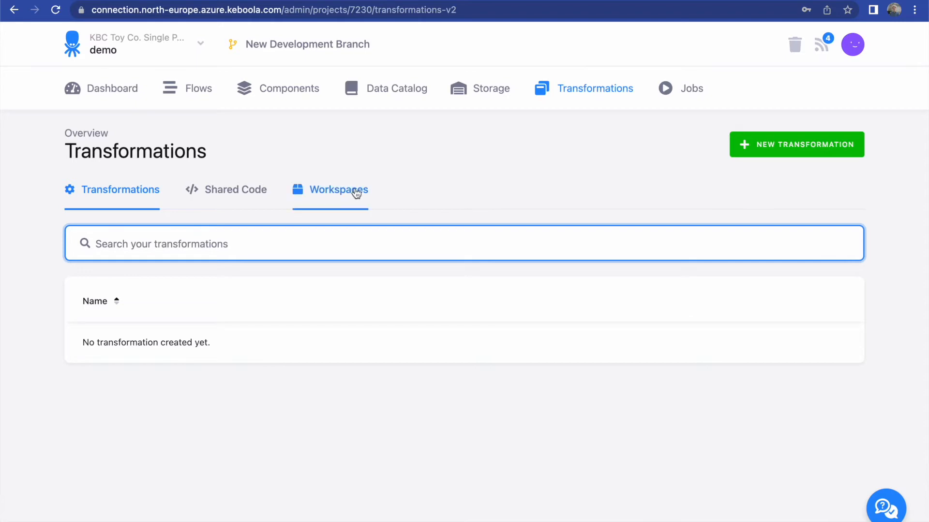
{"action": "left_click", "coordinate": [798, 192]}
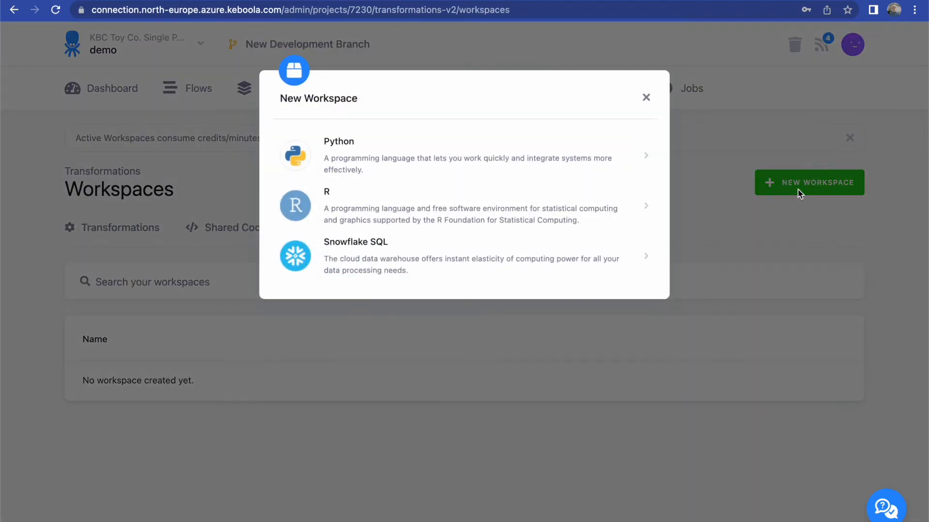
{"action": "left_click", "coordinate": [588, 158]}
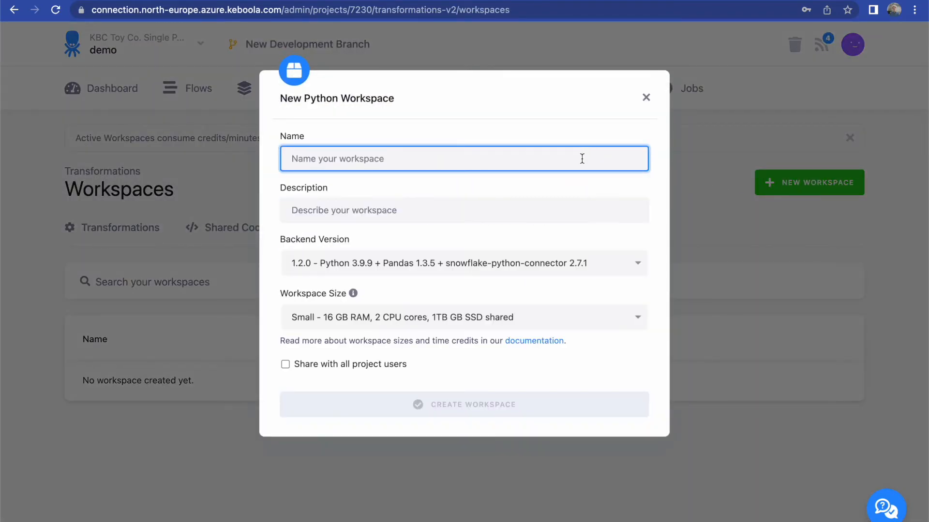
{"action": "type", "text": "Forecasting"}
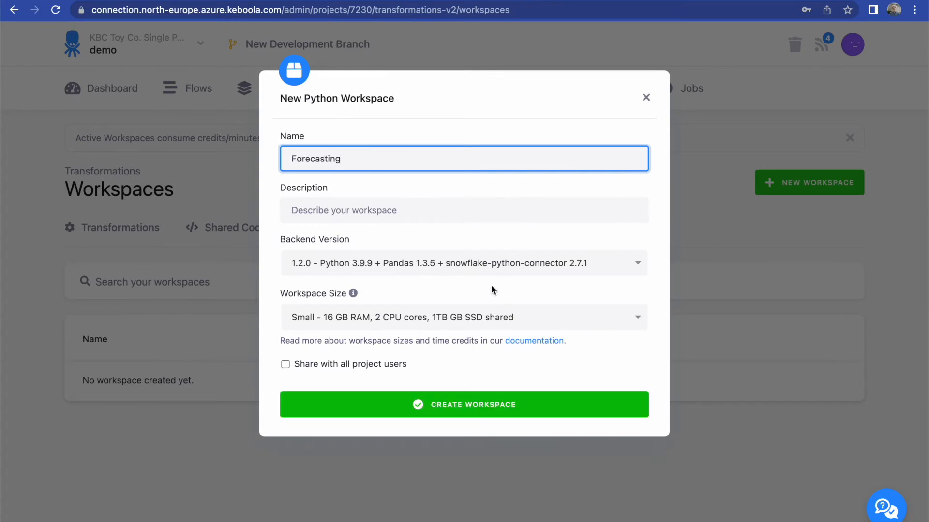
{"action": "left_click", "coordinate": [466, 401]}
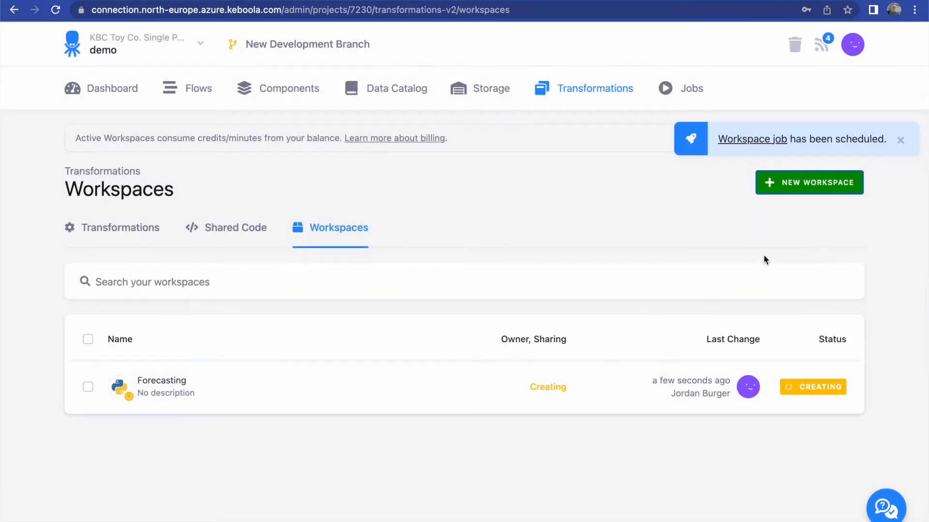
Create a new Snowflake SQL workspace named Customer List.
{"action": "left_click", "coordinate": [811, 184]}
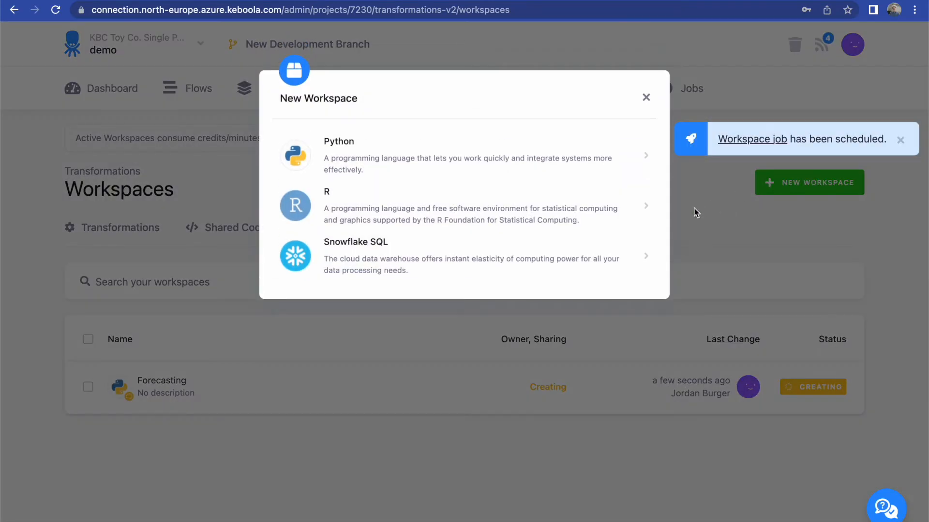
{"action": "left_click", "coordinate": [555, 259]}
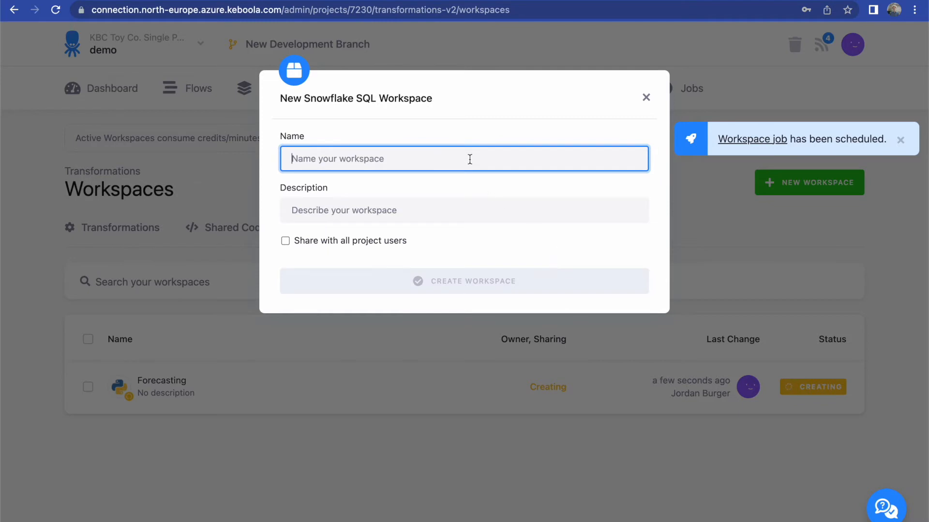
{"action": "type", "text": "Customer L"}
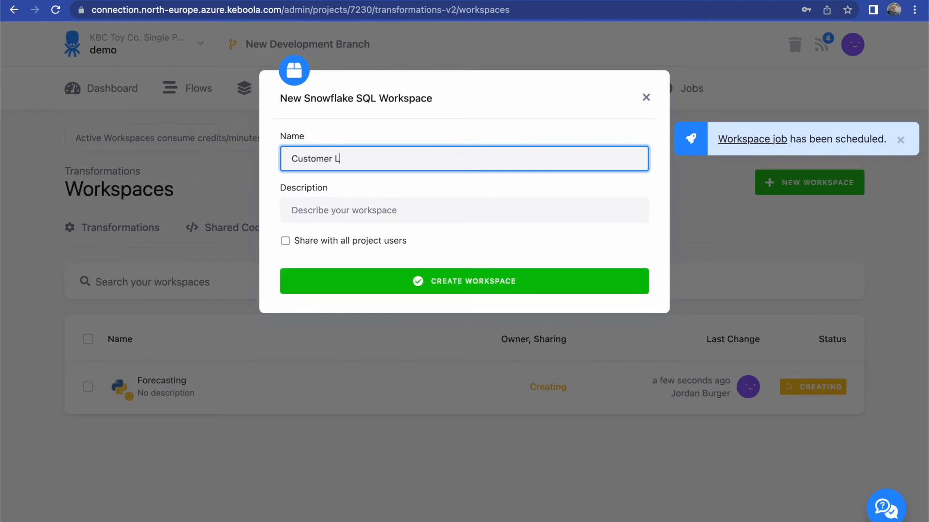
{"action": "type", "text": "ist"}
{"action": "key", "text": "Return"}
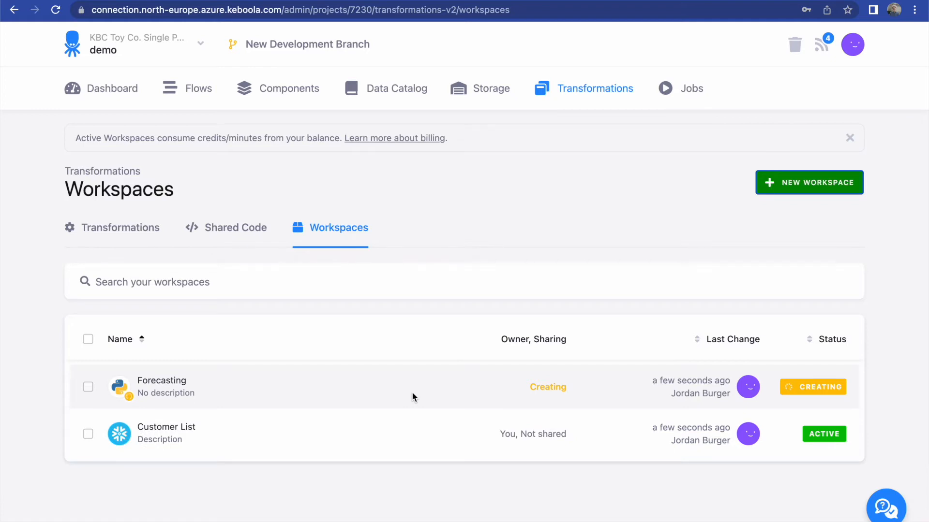
In the Customer List workspace, add the customer table from kds-team-ex-shopify-15670091 as an input named customers_shopify.
{"action": "left_click", "coordinate": [409, 444]}
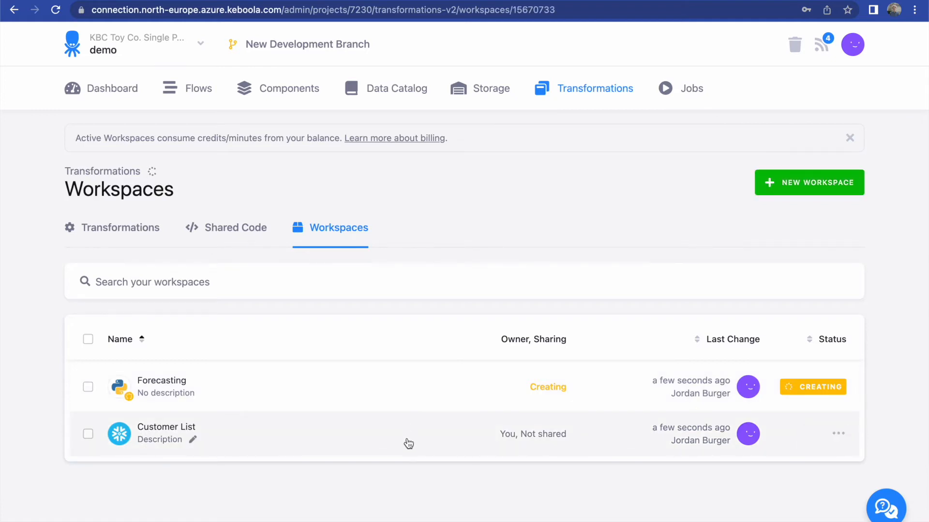
{"action": "left_click", "coordinate": [582, 409]}
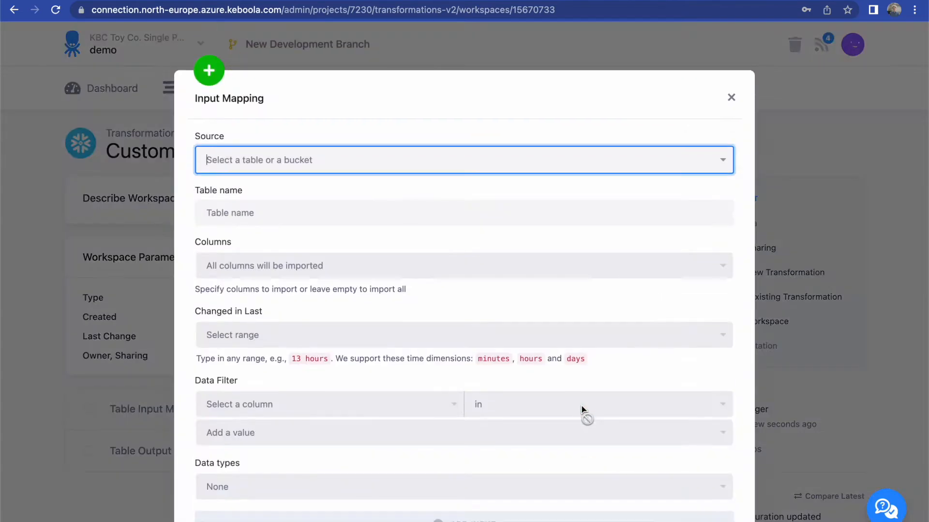
{"action": "left_click", "coordinate": [415, 156]}
{"action": "left_click", "coordinate": [394, 207]}
{"action": "left_click", "coordinate": [272, 213]}
{"action": "type", "text": "s_shopify"}
{"action": "left_click", "coordinate": [464, 516]}
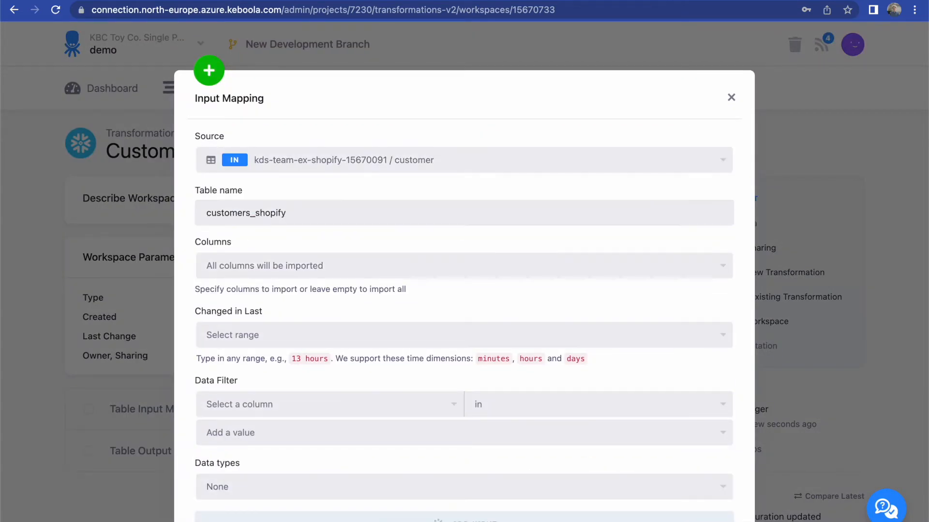
Add the customer table from keboola-ex-db-mysql-15666423 as a second table input named customers_mysql.
{"action": "left_click", "coordinate": [586, 409]}
{"action": "left_click", "coordinate": [352, 156]}
{"action": "type", "text": "cust"}
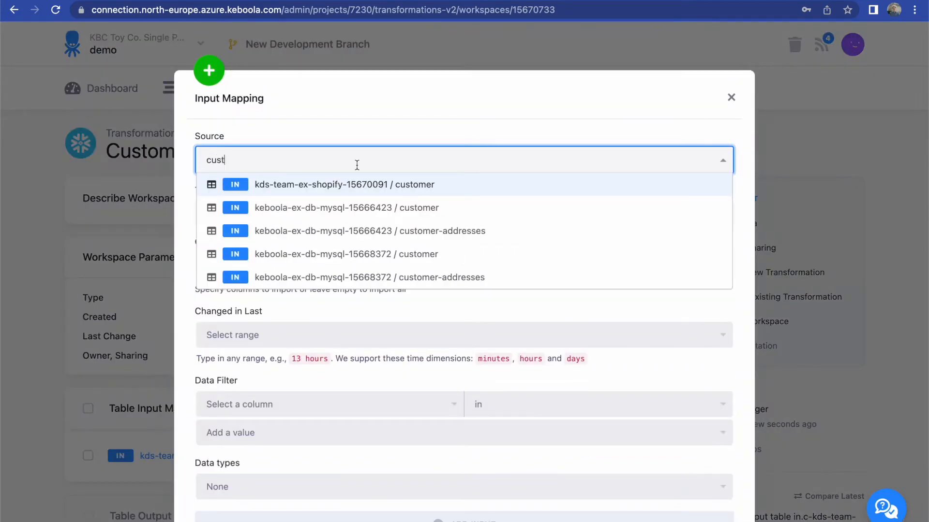
{"action": "left_click", "coordinate": [329, 207]}
{"action": "left_click", "coordinate": [336, 216]}
{"action": "type", "text": "s_mysql"}
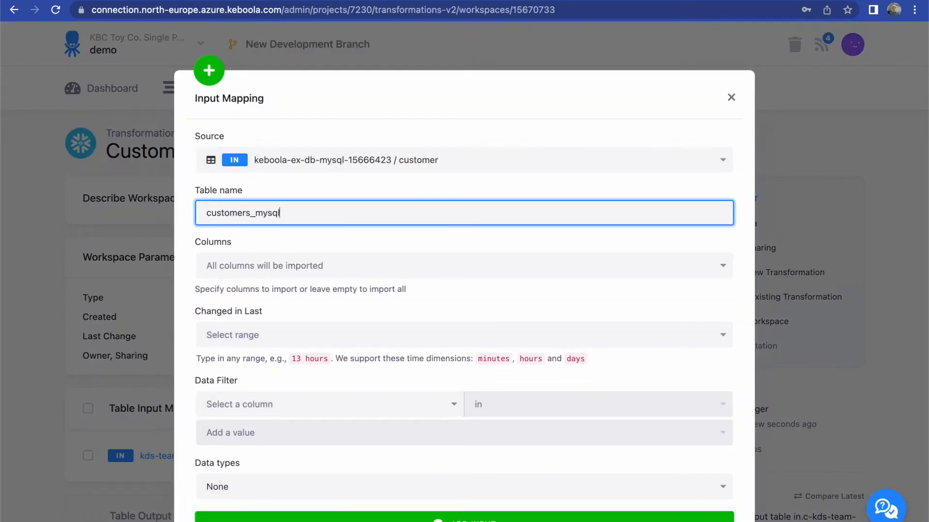
{"action": "left_click", "coordinate": [380, 518]}
Add a table output named global-customer-list with the OUT bucket customer-list as its destination.
{"action": "scroll", "coordinate": [580, 387], "scroll_direction": "down", "scroll_amount": 5}
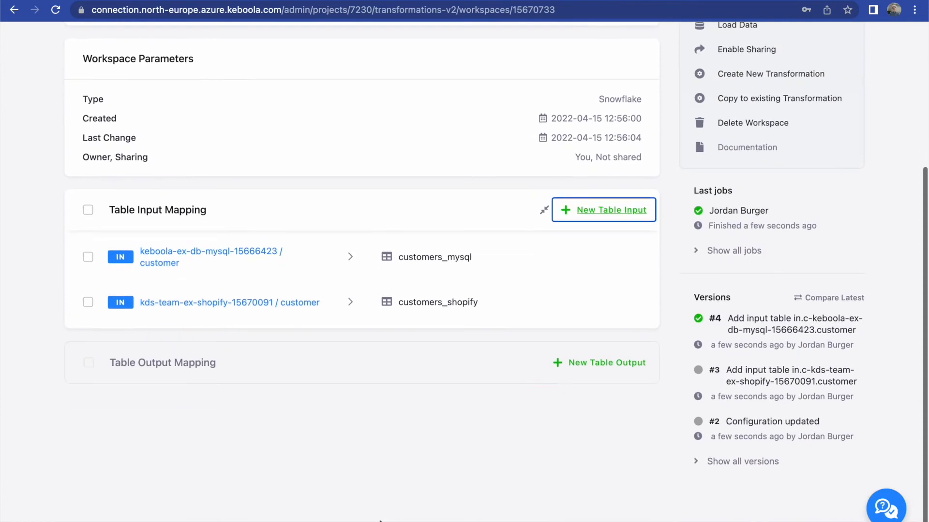
{"action": "left_click", "coordinate": [607, 358]}
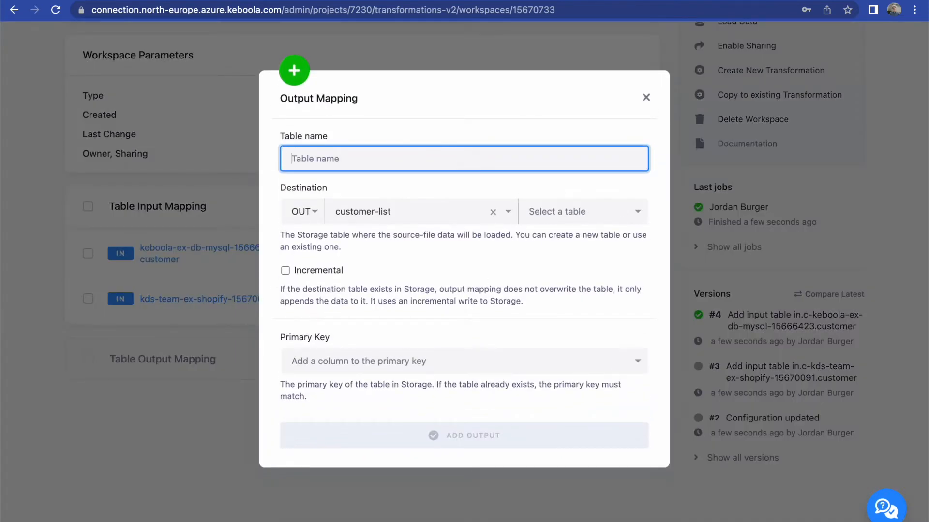
{"action": "type", "text": "global-coust"}
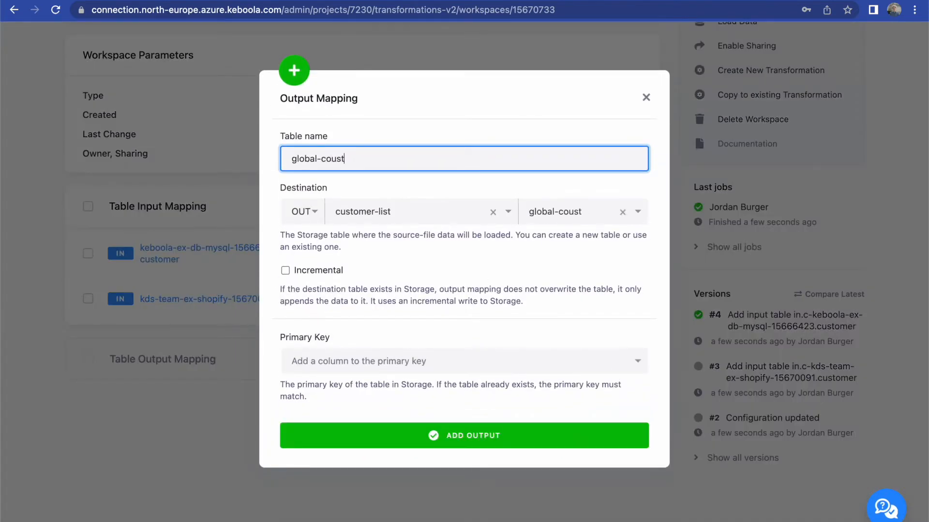
{"action": "key", "text": "BackSpace"}
{"action": "key", "text": "BackSpace"}
{"action": "key", "text": "BackSpace"}
{"action": "type", "text": "ustomer-list"}
{"action": "left_click", "coordinate": [440, 435]}
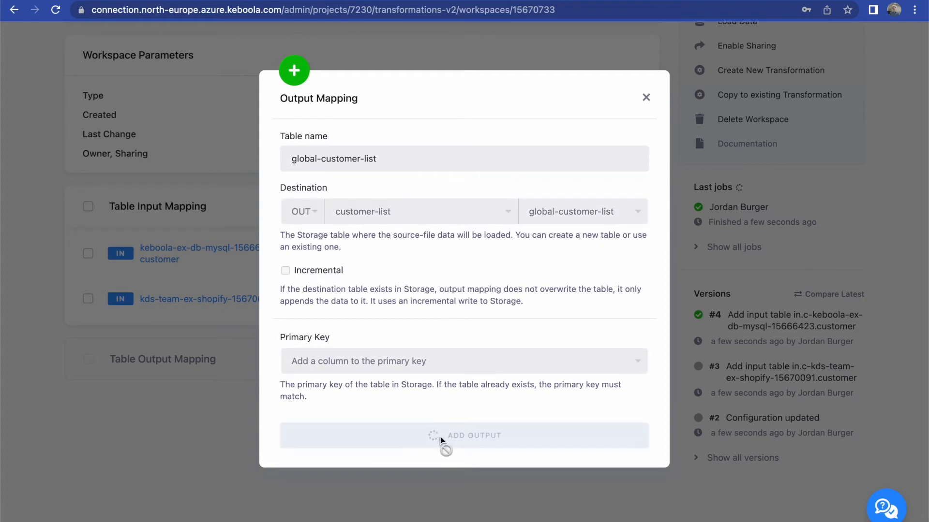
Load the input tables into the Customer List workspace, preserving non-conflicting tables.
{"action": "scroll", "coordinate": [440, 441], "scroll_direction": "up", "scroll_amount": 3}
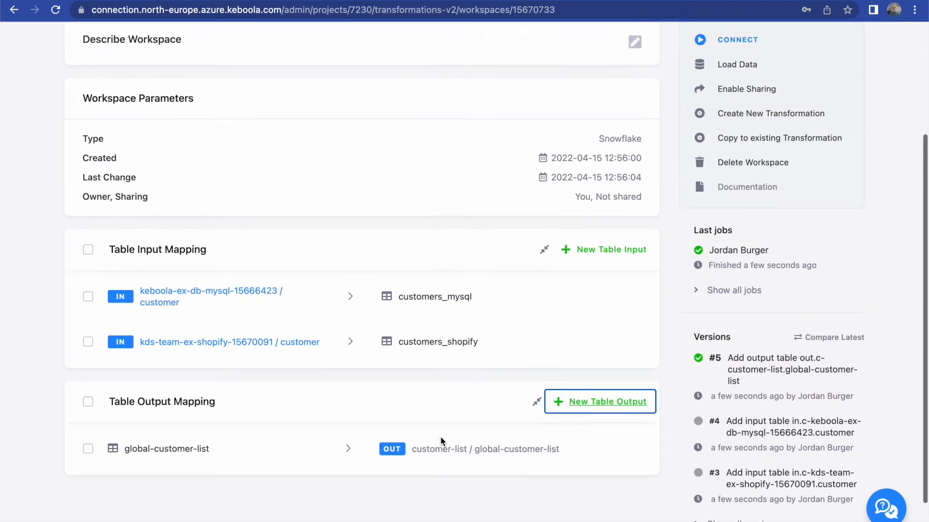
{"action": "left_click", "coordinate": [715, 170]}
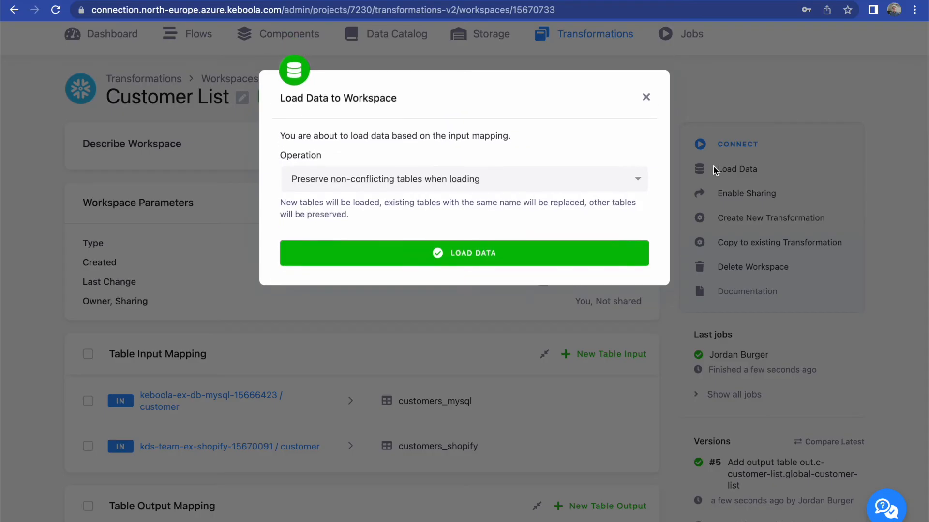
{"action": "left_click", "coordinate": [498, 262]}
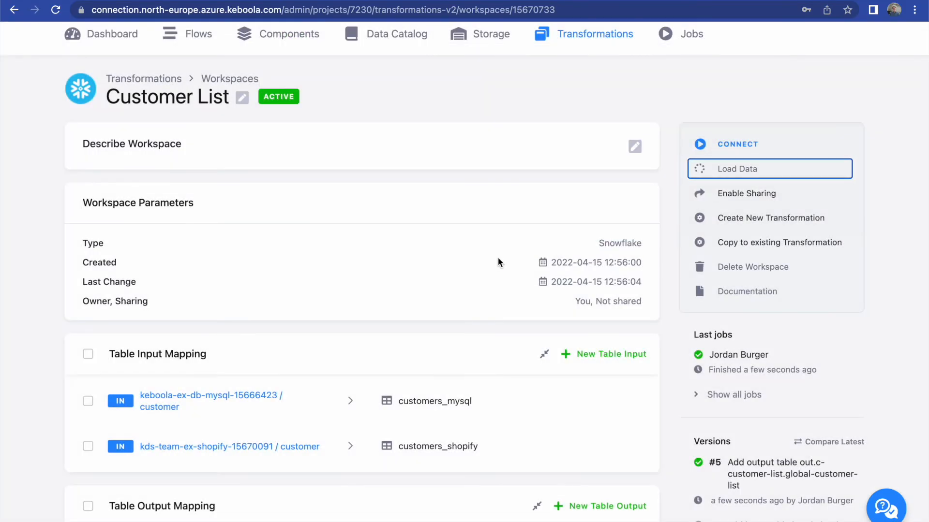
Connect to the workspace's Snowflake console and fill in the workspace username on the sign-in page.
{"action": "scroll", "coordinate": [499, 262], "scroll_direction": "up", "scroll_amount": 2}
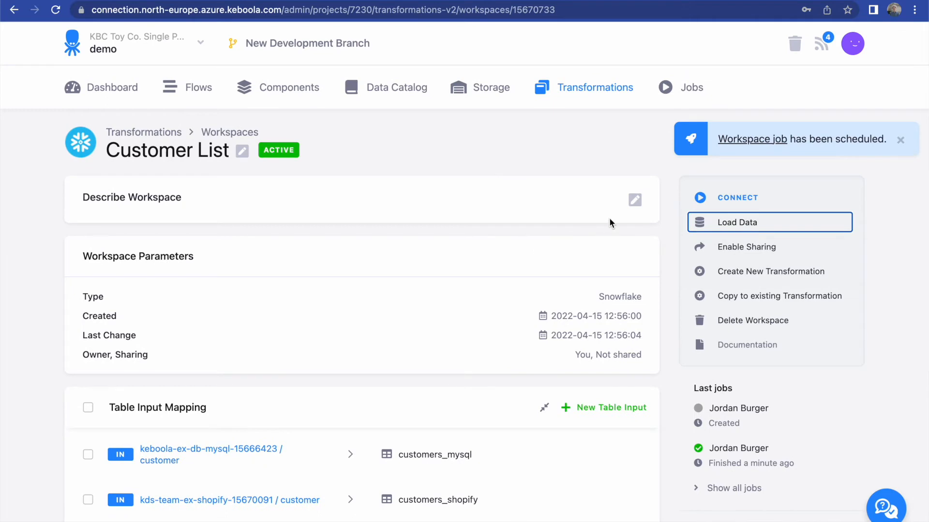
{"action": "left_click", "coordinate": [699, 199]}
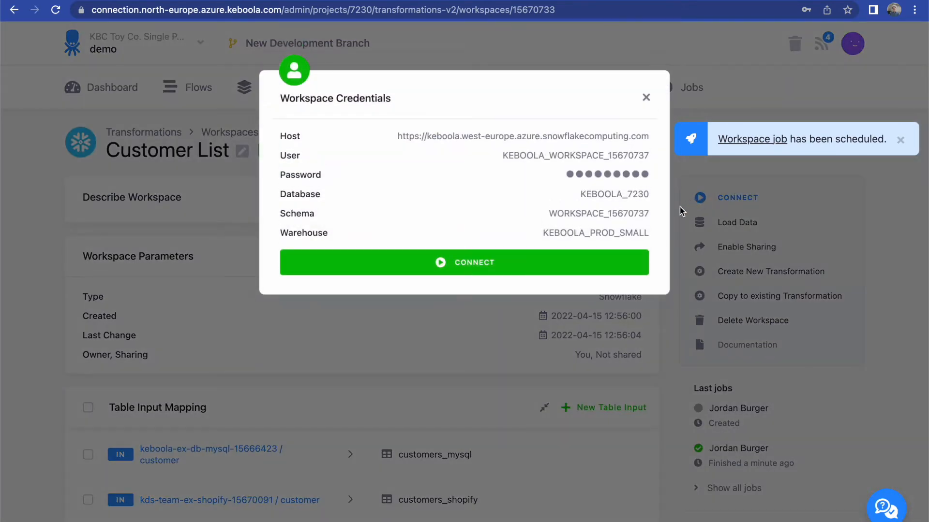
{"action": "left_click", "coordinate": [543, 263]}
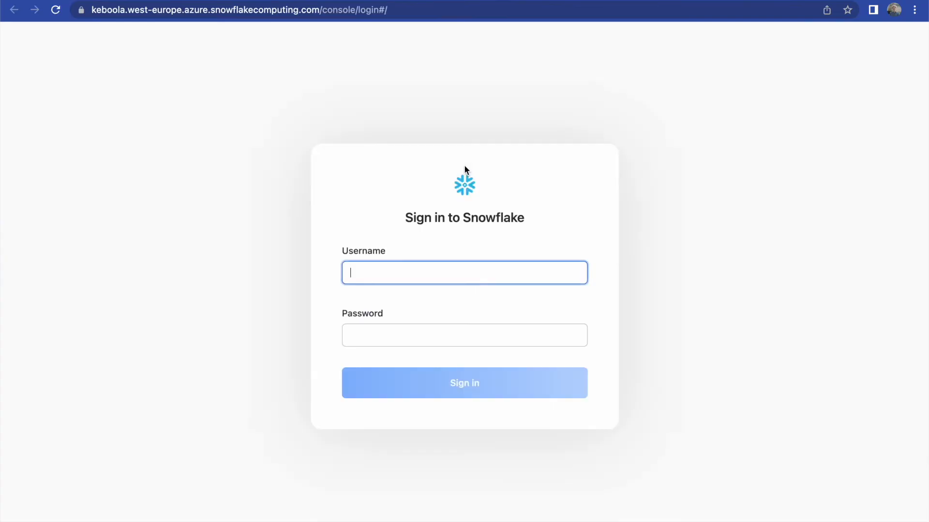
{"action": "type", "text": "KEBOOLA_WORKSPACE_15670737"}
Copy the workspace password from the Keboola credentials, paste it into the Snowflake password field and sign in.
{"action": "left_click", "coordinate": [302, 1]}
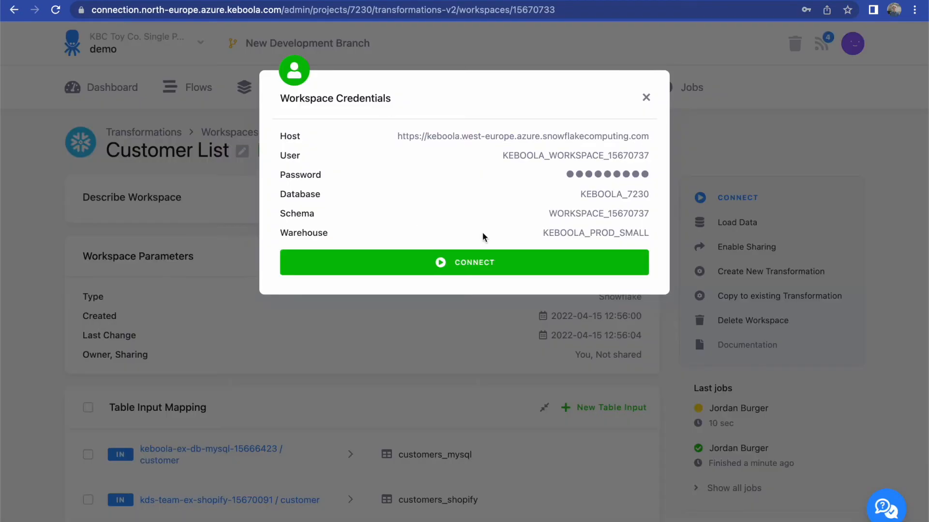
{"action": "left_click", "coordinate": [622, 174]}
{"action": "left_click", "coordinate": [412, 0]}
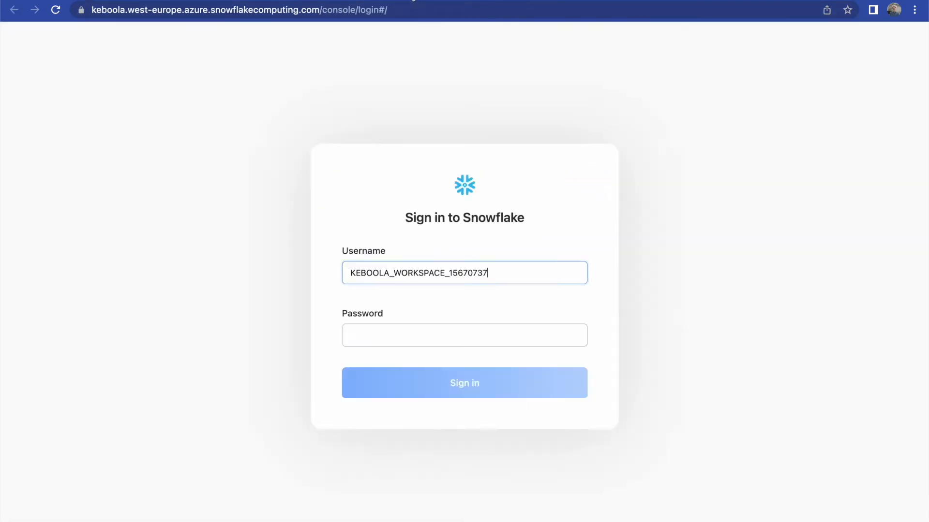
{"action": "left_click", "coordinate": [477, 330]}
{"action": "key", "text": "super+v"}
{"action": "left_click", "coordinate": [459, 389]}
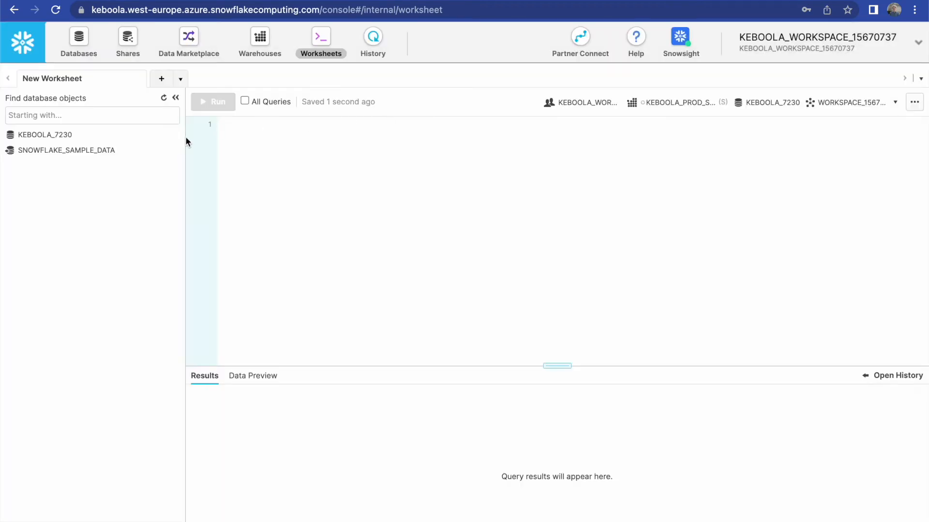
Run a worksheet query creating the global-customers table by UNION ALL of first_name, last_name and email from customers_mysql and customers_shopify.
{"action": "left_click", "coordinate": [49, 137]}
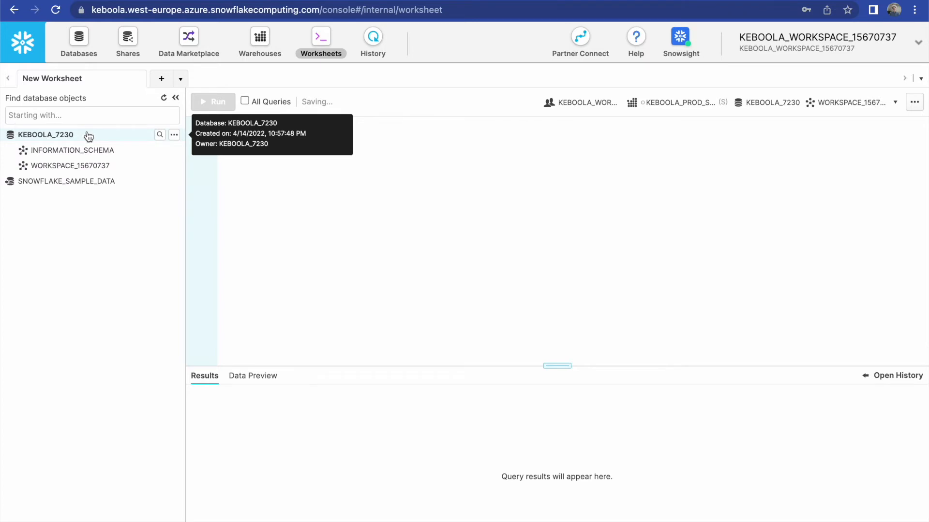
{"action": "left_click", "coordinate": [72, 166]}
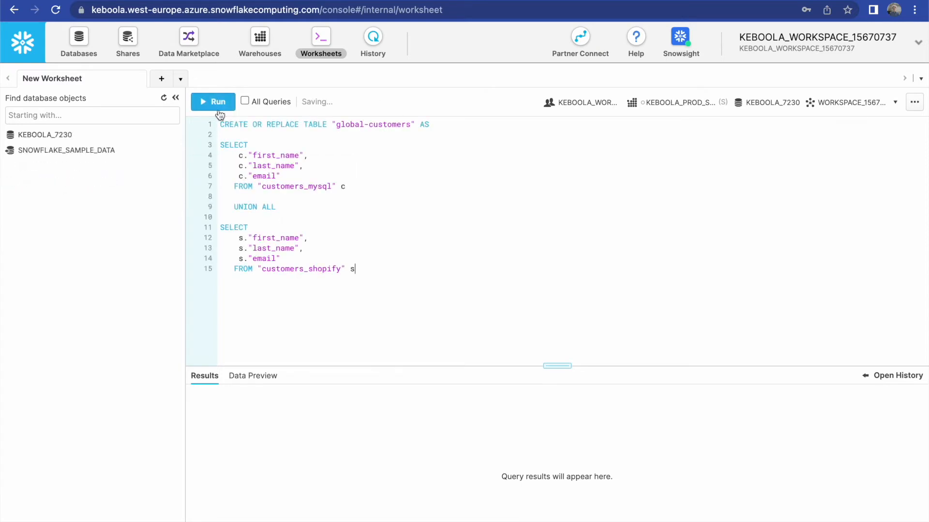
{"action": "left_click", "coordinate": [216, 108]}
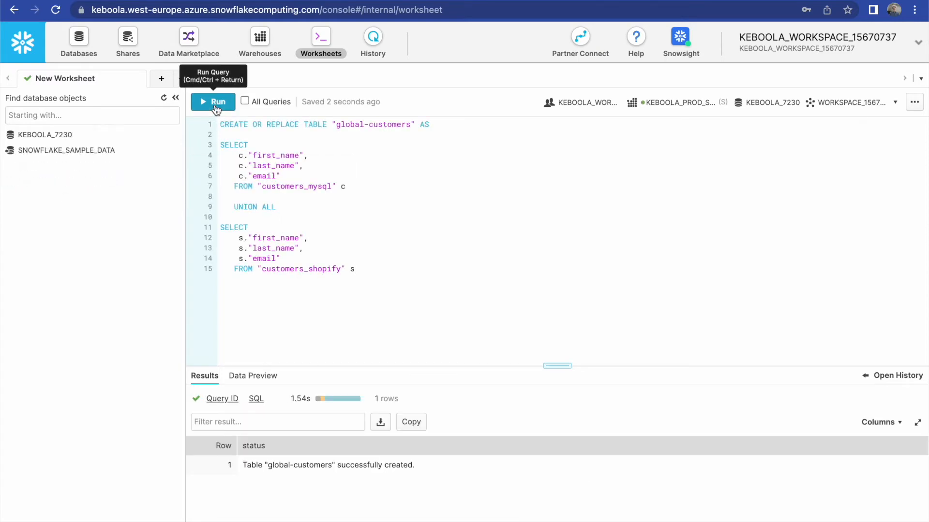
Switch back to Keboola and create a new transformation named Customer List from the Customer List workspace.
{"action": "left_click", "coordinate": [275, 1]}
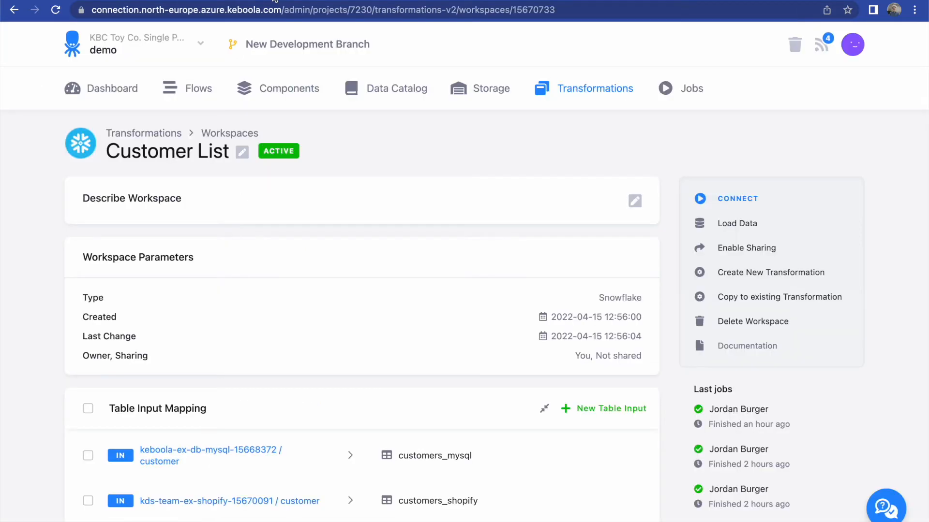
{"action": "left_click", "coordinate": [747, 277]}
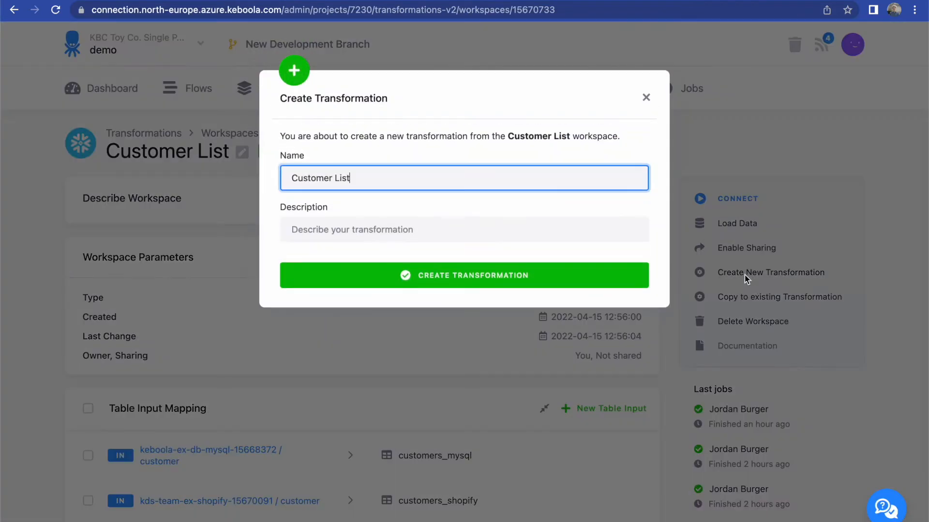
{"action": "left_click", "coordinate": [603, 282]}
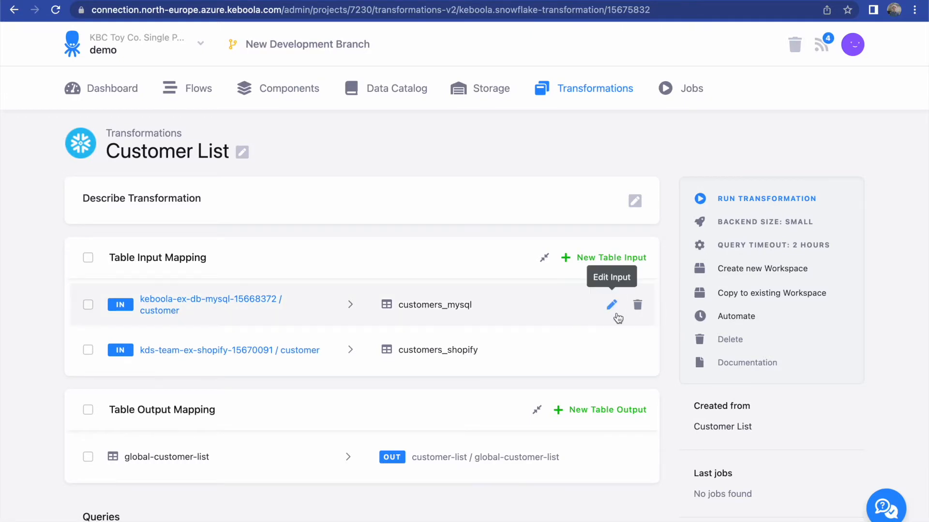
Add a code named main to Block 1 containing the customer UNION ALL query, save it and close the code editor.
{"action": "scroll", "coordinate": [614, 314], "scroll_direction": "down", "scroll_amount": 5}
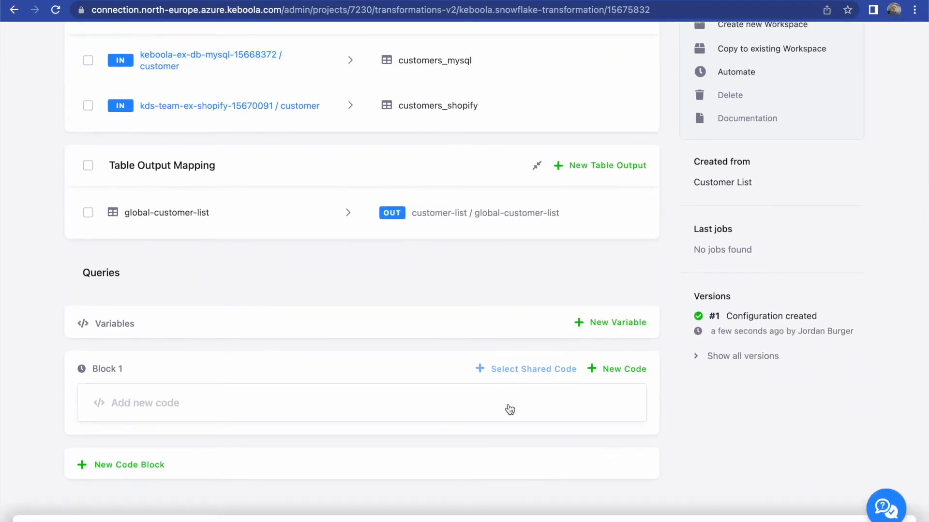
{"action": "left_click", "coordinate": [508, 408]}
{"action": "type", "text": "main"}
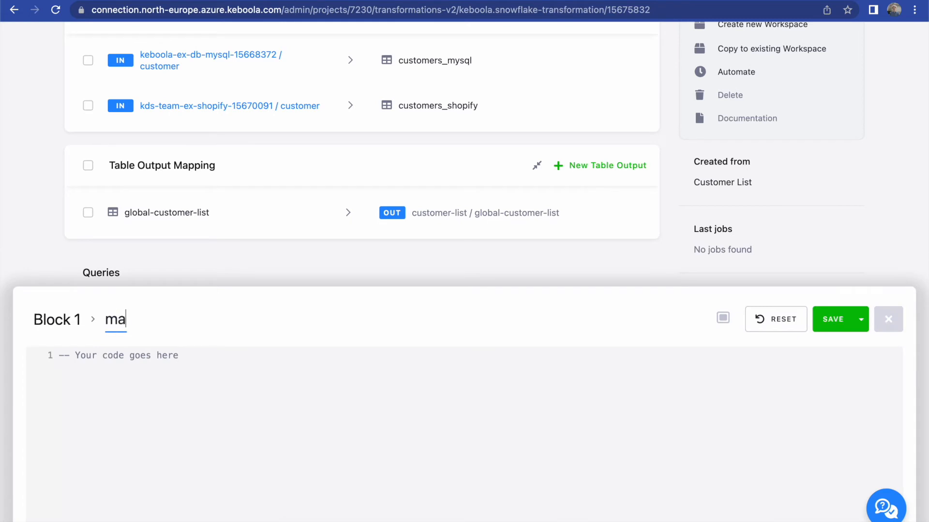
{"action": "left_click", "coordinate": [472, 452]}
{"action": "key", "text": "ctrl+v"}
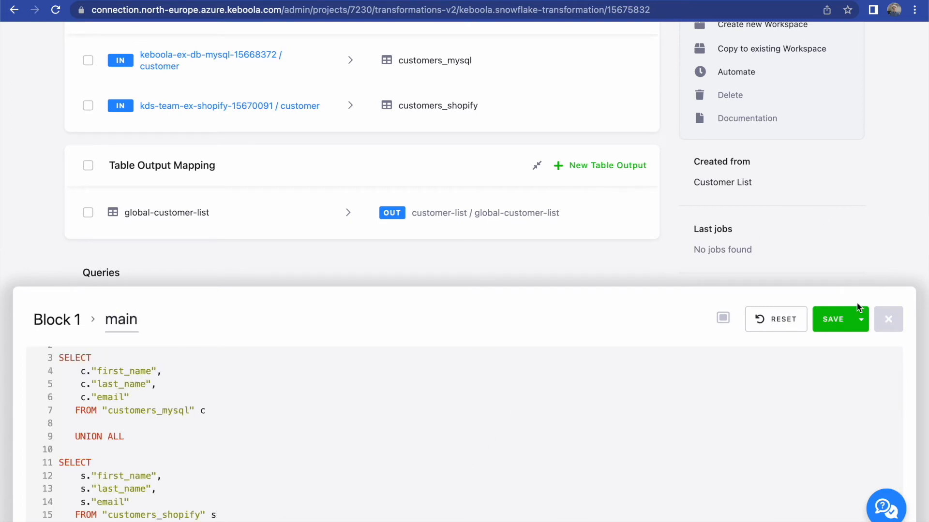
{"action": "left_click", "coordinate": [836, 319]}
{"action": "left_click", "coordinate": [888, 319]}
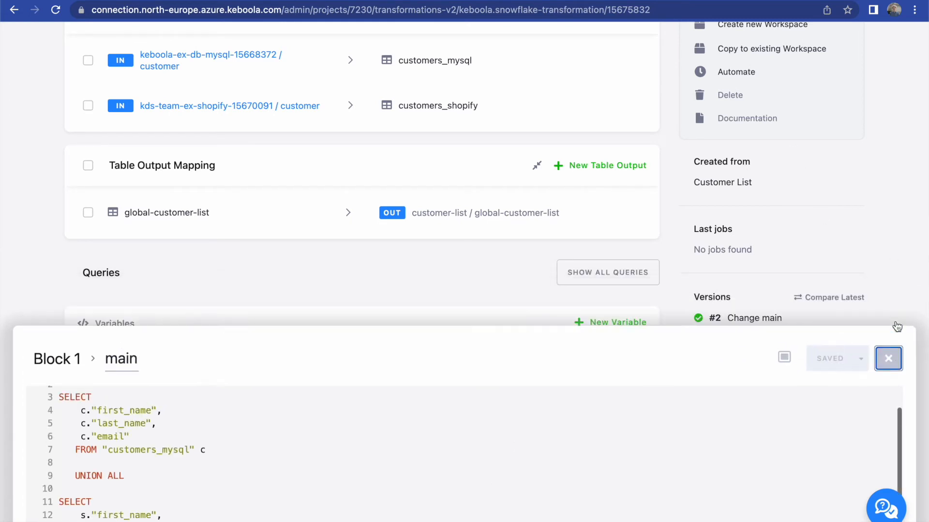
Run the Customer List transformation.
{"action": "scroll", "coordinate": [837, 184], "scroll_direction": "up", "scroll_amount": 5}
{"action": "left_click", "coordinate": [776, 180]}
{"action": "left_click", "coordinate": [561, 197]}
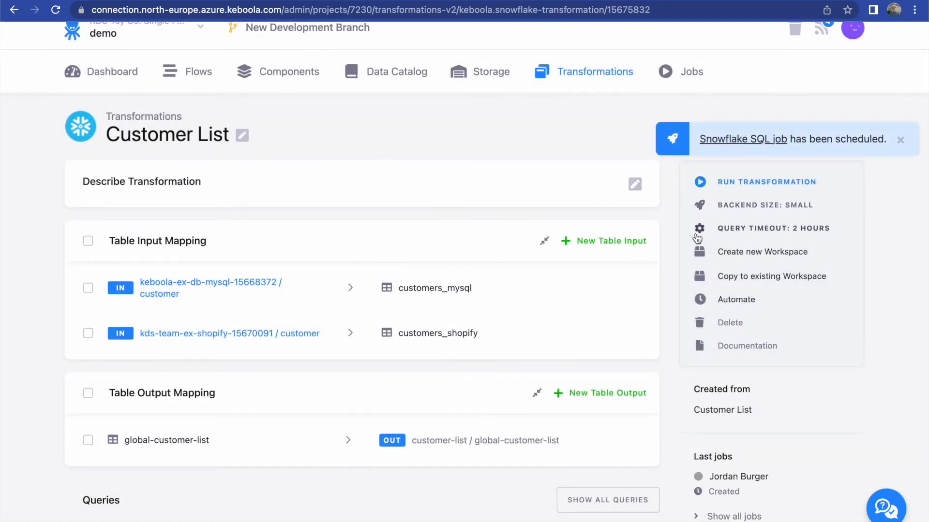
Open the Forecasting Python workspace and add the Shopify order table as a table input.
{"action": "left_click", "coordinate": [583, 83]}
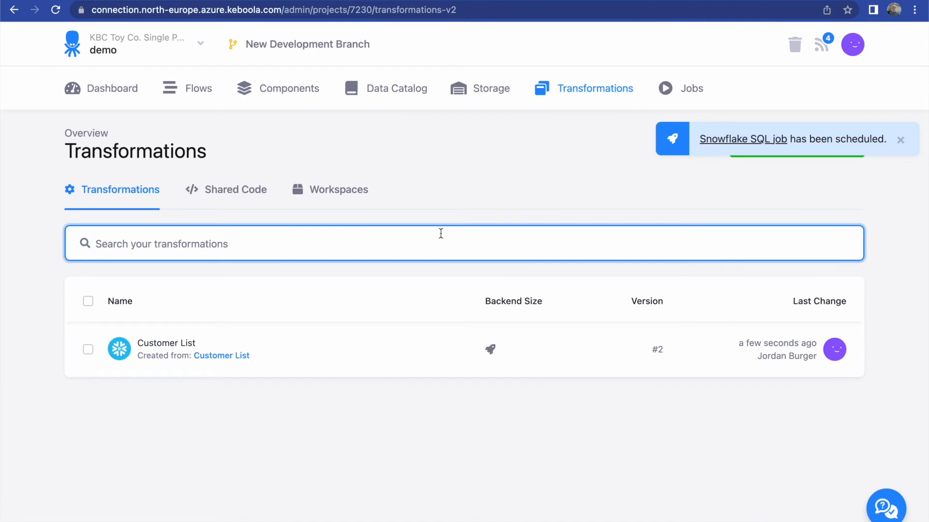
{"action": "left_click", "coordinate": [347, 200]}
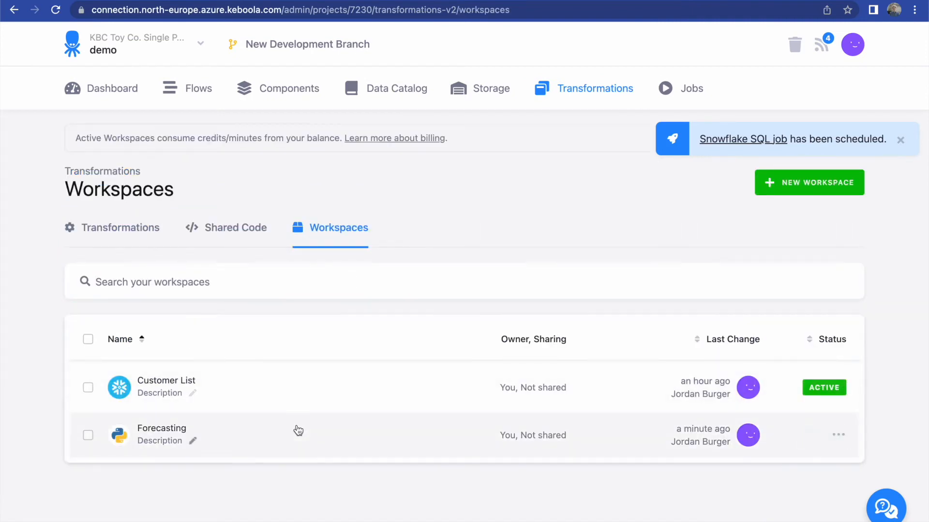
{"action": "left_click", "coordinate": [306, 420]}
{"action": "scroll", "coordinate": [332, 401], "scroll_direction": "down", "scroll_amount": 2}
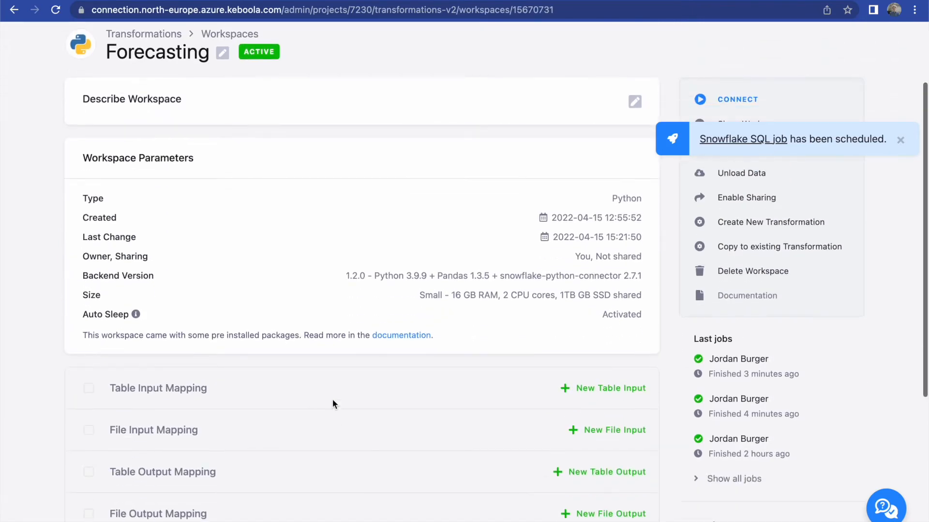
{"action": "left_click", "coordinate": [573, 395]}
{"action": "left_click", "coordinate": [416, 165]}
{"action": "scroll", "coordinate": [416, 252], "scroll_direction": "down", "scroll_amount": 1}
{"action": "left_click", "coordinate": [416, 256]}
{"action": "left_click", "coordinate": [523, 503]}
Add a table output for the file forecast.csv with the OUT destination forecasting / forecast.
{"action": "scroll", "coordinate": [600, 368], "scroll_direction": "down", "scroll_amount": 4}
{"action": "left_click", "coordinate": [603, 343]}
{"action": "type", "text": "forecast"}
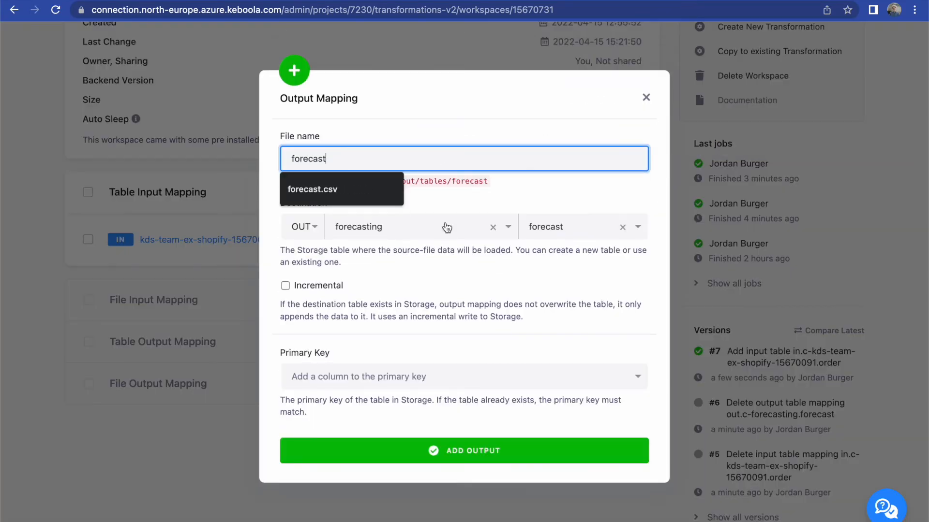
{"action": "left_click", "coordinate": [319, 189]}
{"action": "left_click", "coordinate": [537, 448]}
Load the input-mapped data into the Forecasting workspace.
{"action": "scroll", "coordinate": [549, 303], "scroll_direction": "up", "scroll_amount": 5}
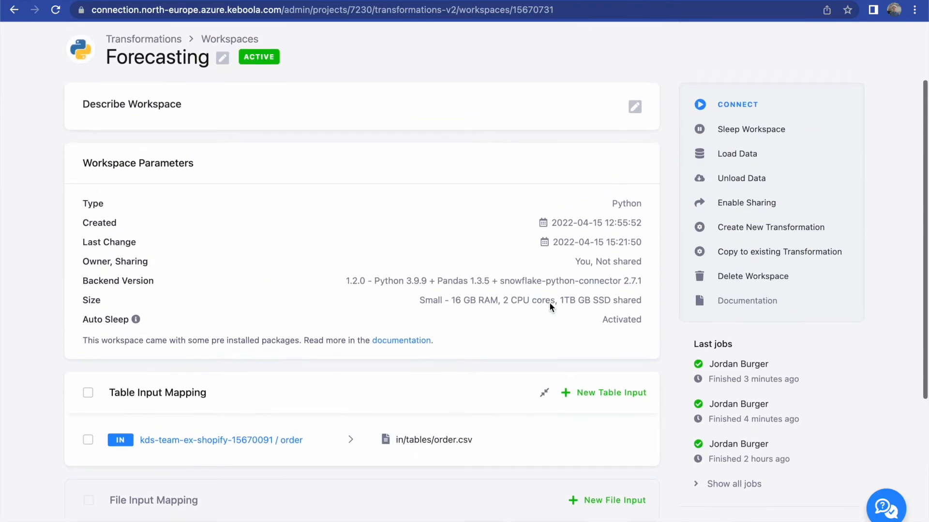
{"action": "left_click", "coordinate": [707, 159]}
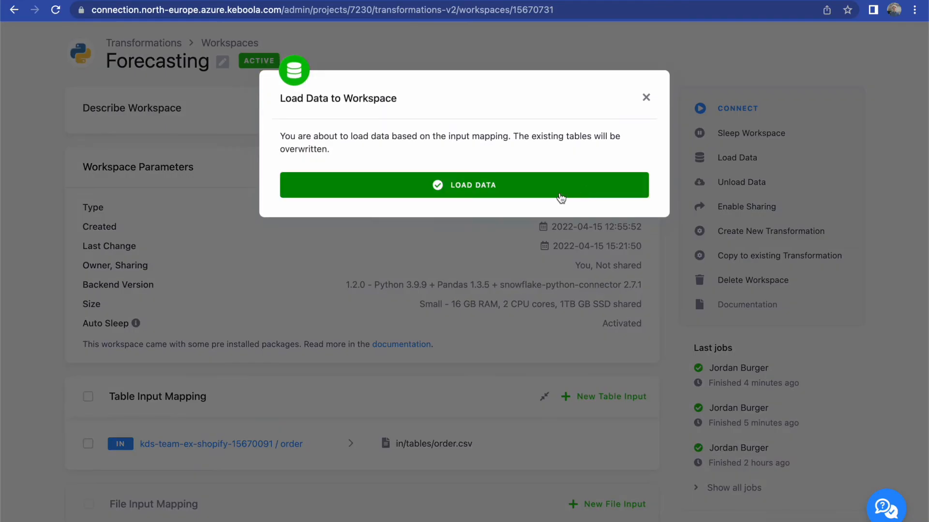
{"action": "left_click", "coordinate": [553, 197]}
{"action": "scroll", "coordinate": [552, 194], "scroll_direction": "up", "scroll_amount": 1}
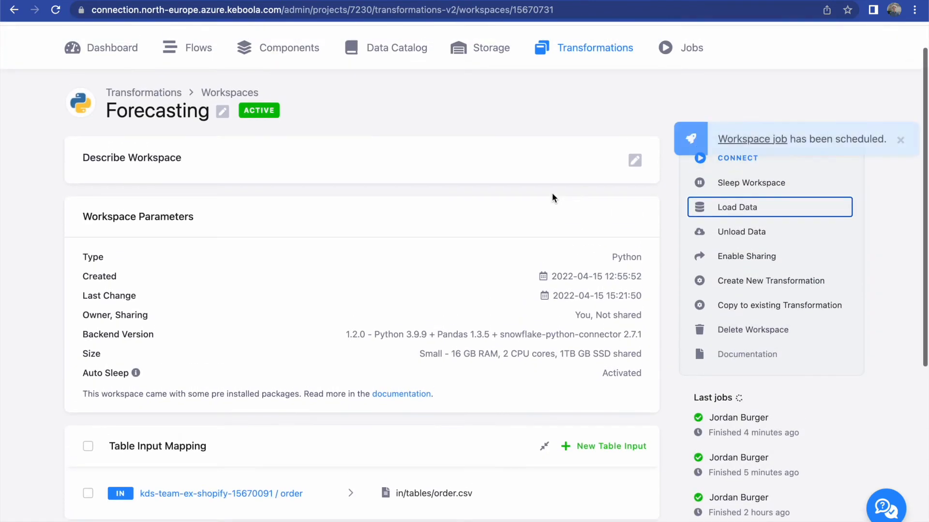
Connect to the workspace's Jupyter notebook and run a Prophet script that forecasts 7 periods from in/tables/order.csv into out/tables/forecast.csv.
{"action": "left_click", "coordinate": [718, 172]}
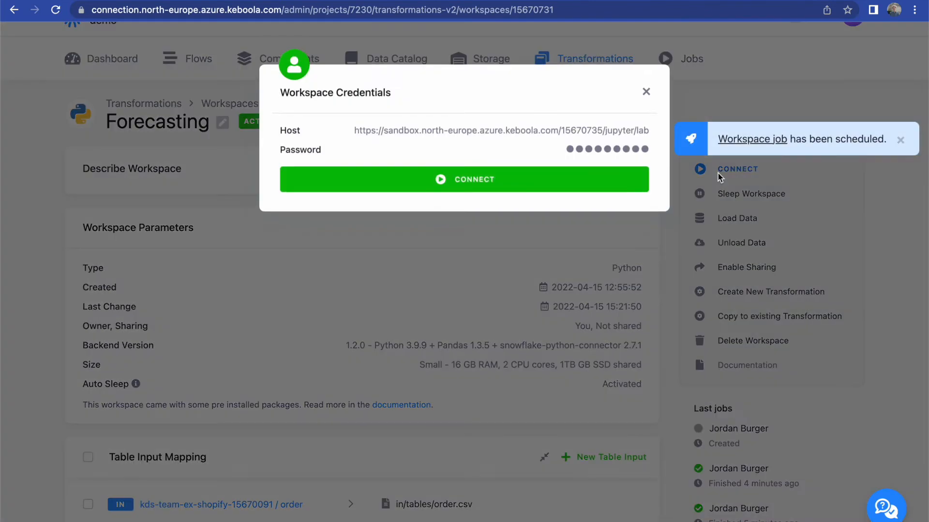
{"action": "left_click", "coordinate": [525, 177]}
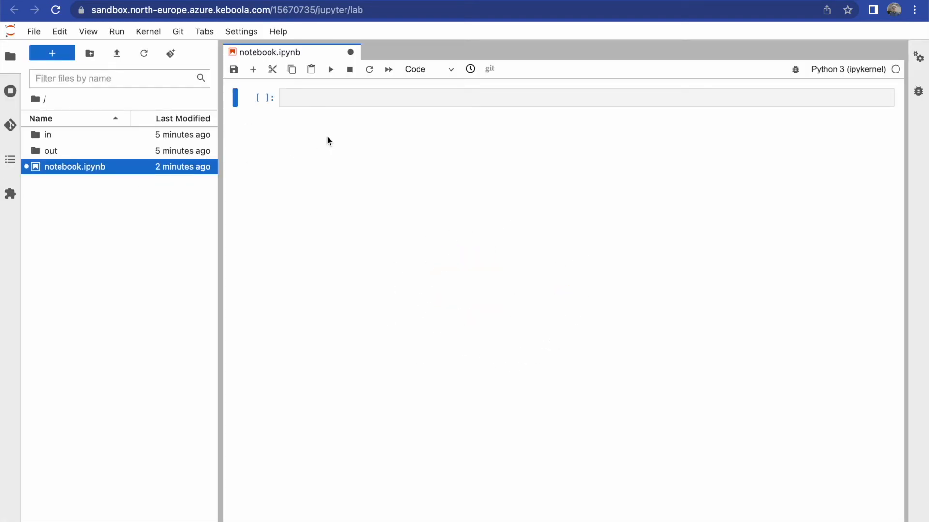
{"action": "left_click", "coordinate": [290, 97]}
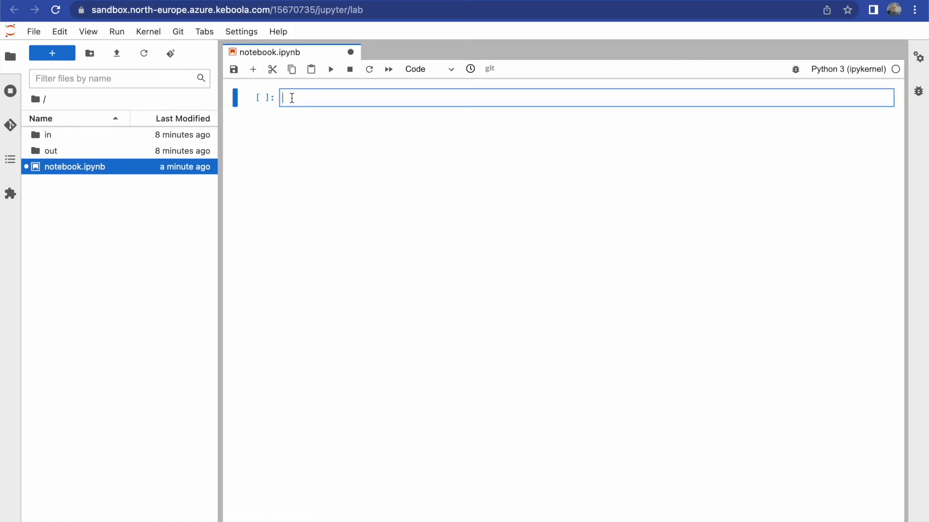
{"action": "type", "text": "import pandas as pd from prophet import Prophet import datetime as dt  df = pd.read_csv('in/tables/order.csv')  df['created_at'] = pd.to_datetime(df['created_at'])  df['created_at'] = df['created_at'].dt.tz_localize(None)  df = df[['total_price_usd', 'created_at']]  df = df.rename(columns={'total_price_usd': \"y\", 'created_at': 'ds'}, errors=\"raise\")   m = Prophet() m.fit(df)  future = m.make_future_dataframe(periods=7)  forecast = m.predict(future) forecast.to_csv('out/tables/forecast.csv', index=False)"}
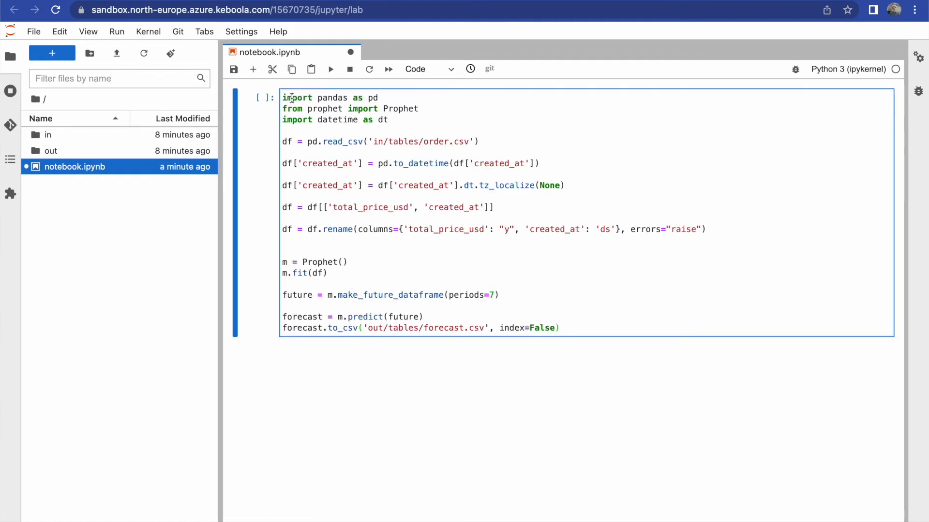
{"action": "key", "text": "shift+Return"}
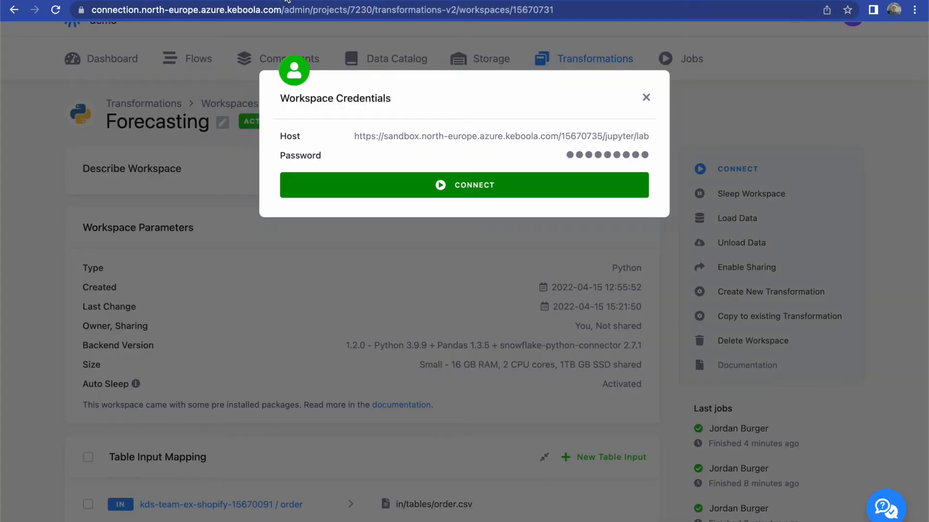
Return to Keboola and create a new transformation named Forecasting from the Forecasting workspace, keeping the offered backend version.
{"action": "left_click", "coordinate": [646, 97]}
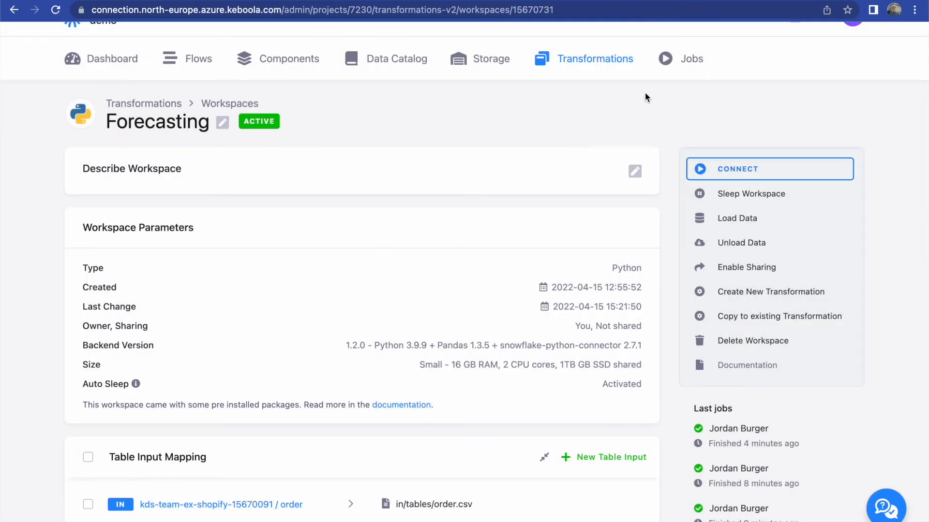
{"action": "left_click", "coordinate": [737, 295]}
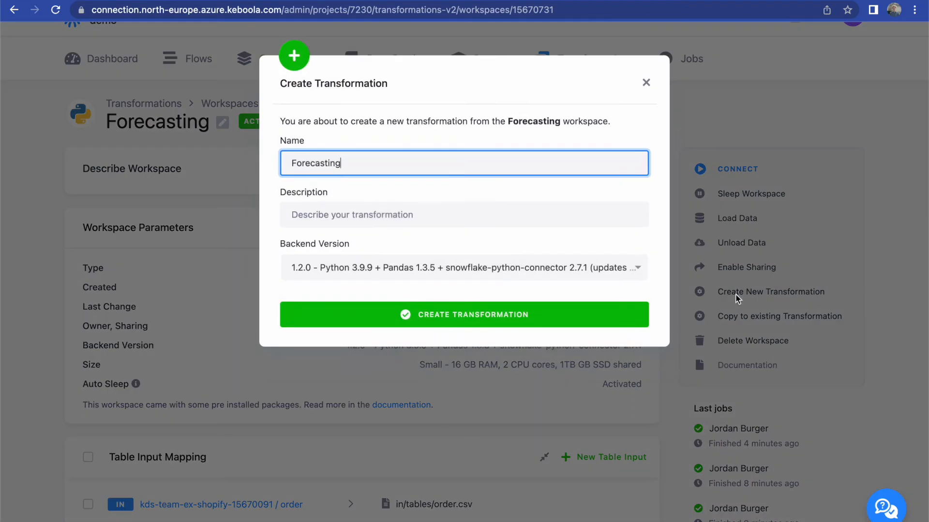
{"action": "left_click", "coordinate": [582, 340]}
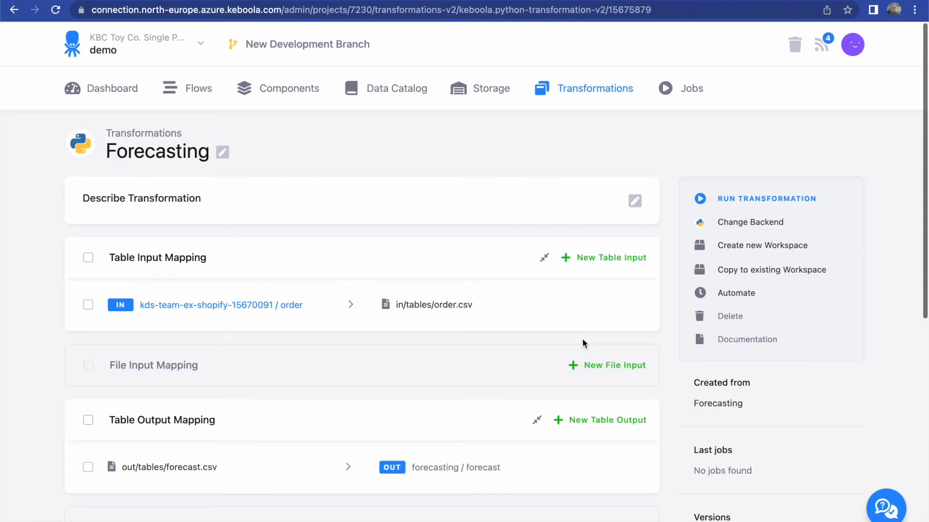
Add the prophet package and save the Prophet forecasting script as a code named main in Block 1.
{"action": "scroll", "coordinate": [582, 339], "scroll_direction": "down", "scroll_amount": 6}
{"action": "left_click", "coordinate": [583, 343]}
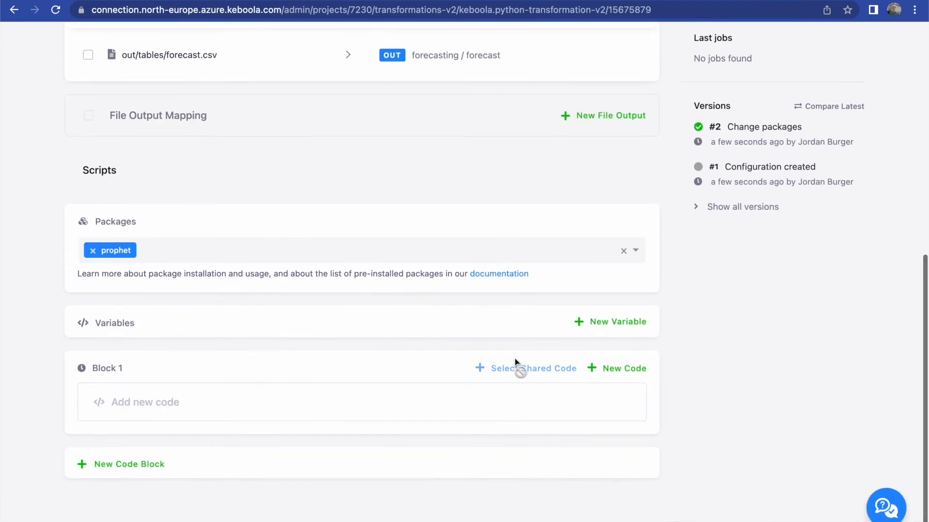
{"action": "left_click", "coordinate": [624, 367]}
{"action": "type", "text": "mai"}
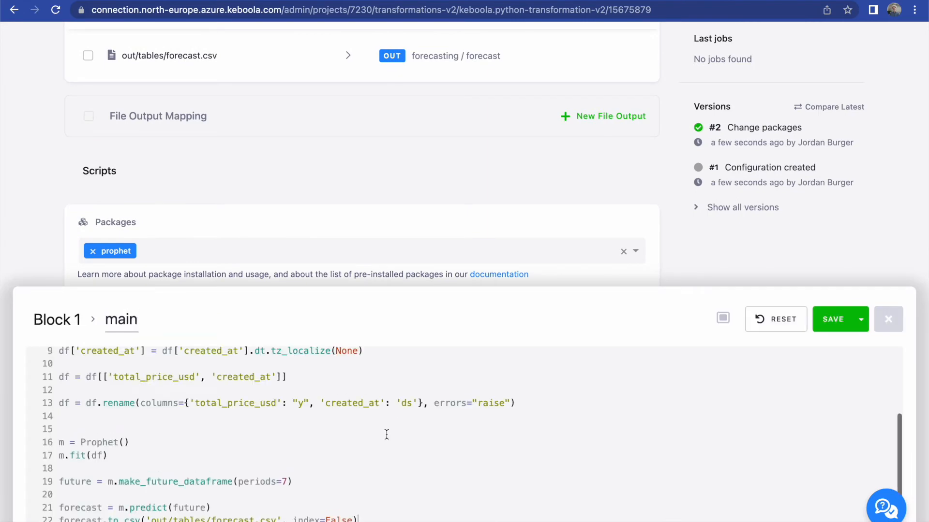
{"action": "scroll", "coordinate": [464, 411], "scroll_direction": "up", "scroll_amount": 3}
{"action": "left_click", "coordinate": [832, 320]}
Run the Forecasting transformation.
{"action": "scroll", "coordinate": [774, 213], "scroll_direction": "up", "scroll_amount": 8}
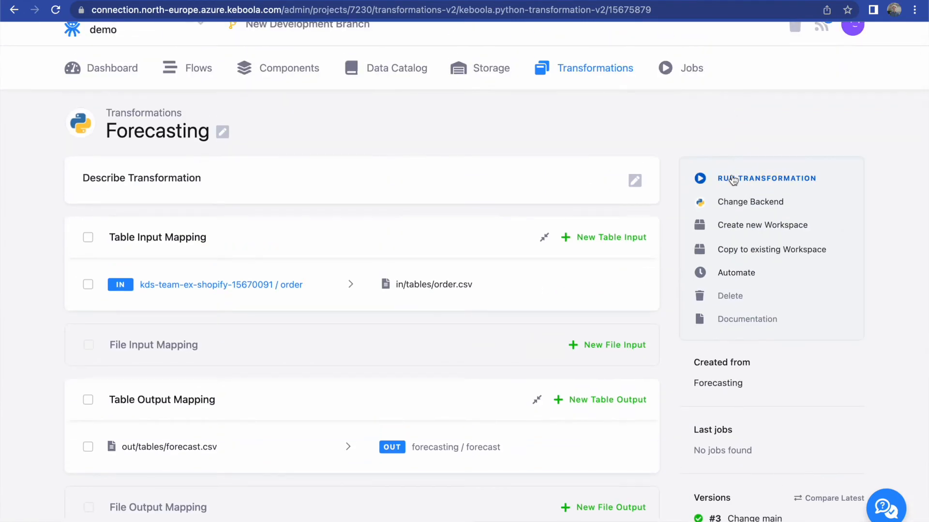
{"action": "left_click", "coordinate": [731, 177]}
{"action": "left_click", "coordinate": [613, 193]}
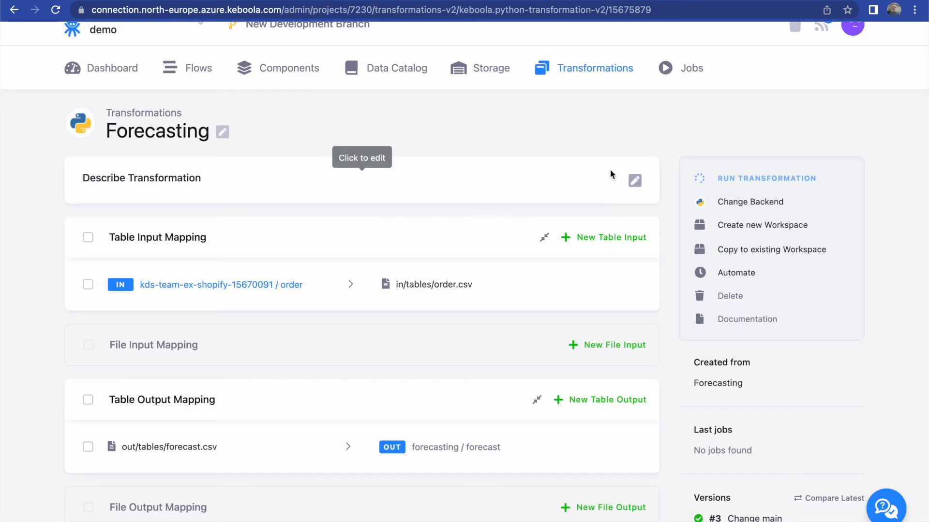
Open the Data Flow flow and move the Google Analytics and Shopify extractors into the same step as the MySQL extractor.
{"action": "scroll", "coordinate": [386, 116], "scroll_direction": "up", "scroll_amount": 1}
{"action": "left_click", "coordinate": [192, 92]}
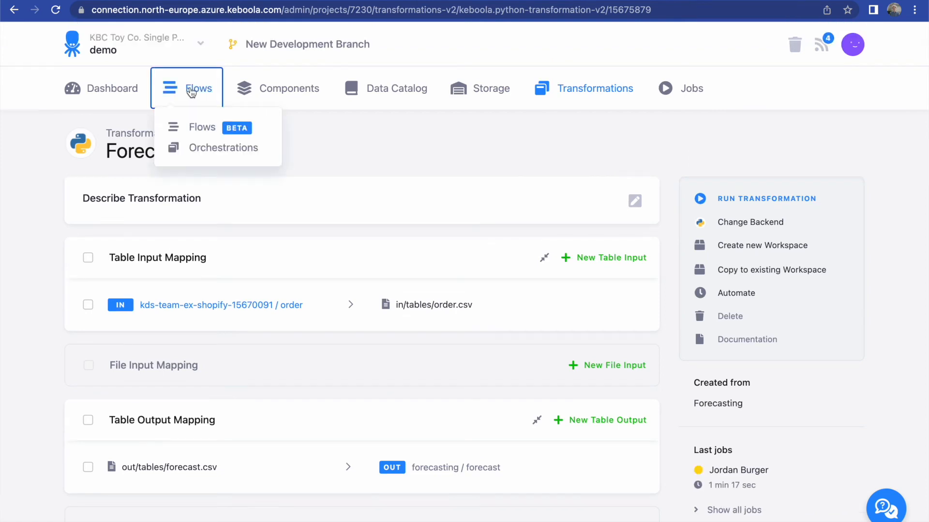
{"action": "left_click", "coordinate": [192, 127]}
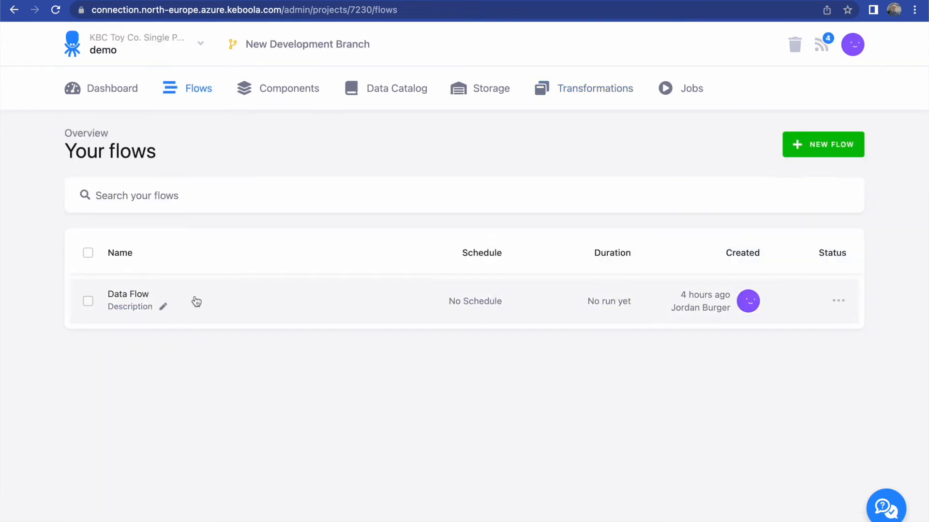
{"action": "left_click", "coordinate": [194, 298]}
{"action": "scroll", "coordinate": [277, 377], "scroll_direction": "down", "scroll_amount": 1}
{"action": "scroll", "coordinate": [277, 377], "scroll_direction": "down", "scroll_amount": 2}
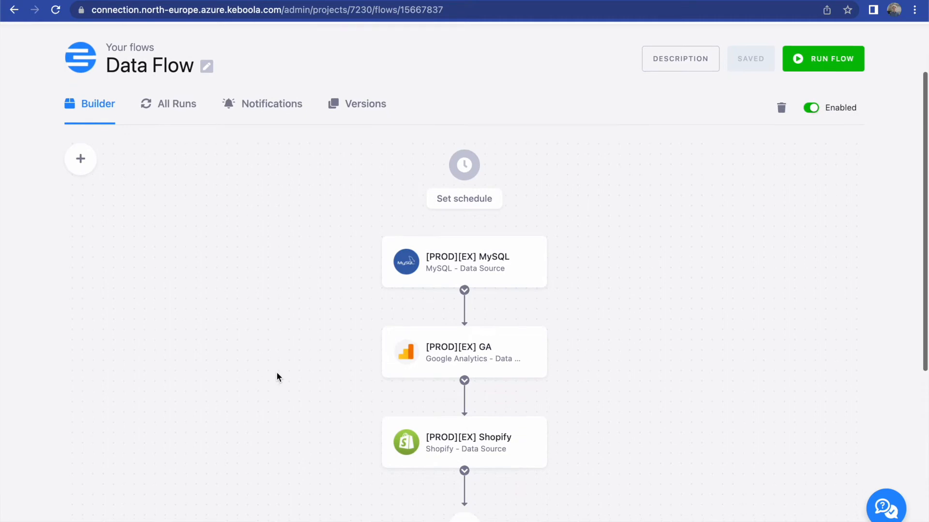
{"action": "left_click_drag", "start_coordinate": [411, 344], "coordinate": [581, 245]}
{"action": "left_click_drag", "start_coordinate": [444, 398], "coordinate": [663, 277]}
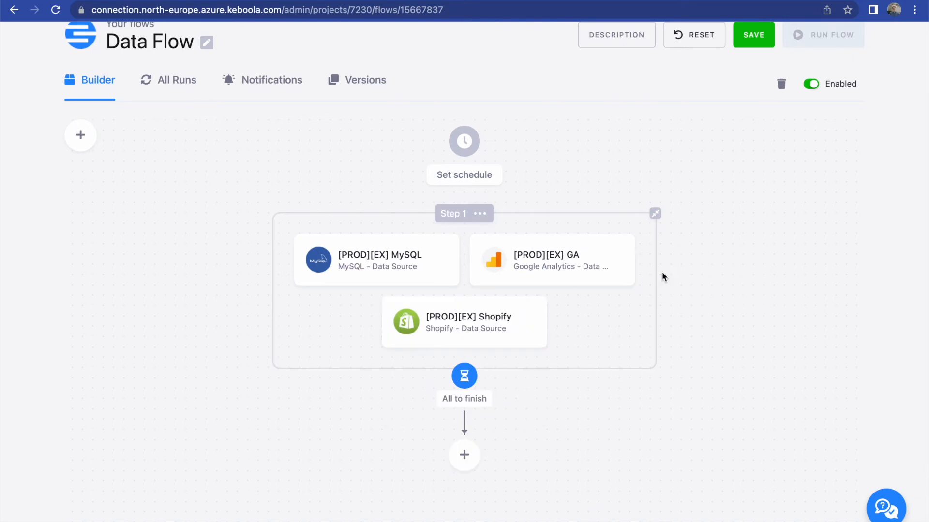
Add the Customer List Snowflake SQL transformation to the flow after Step 1.
{"action": "left_click", "coordinate": [465, 455]}
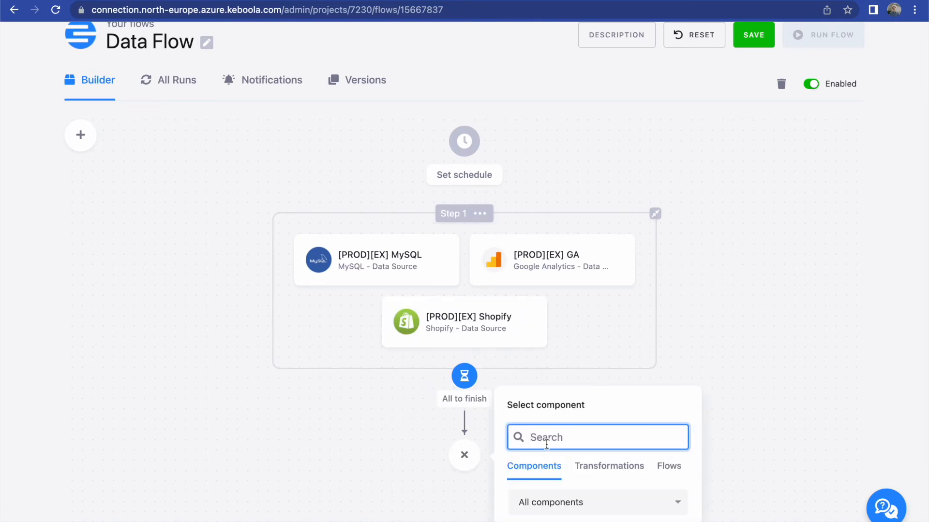
{"action": "scroll", "coordinate": [547, 444], "scroll_direction": "down", "scroll_amount": 4}
{"action": "left_click", "coordinate": [614, 302]}
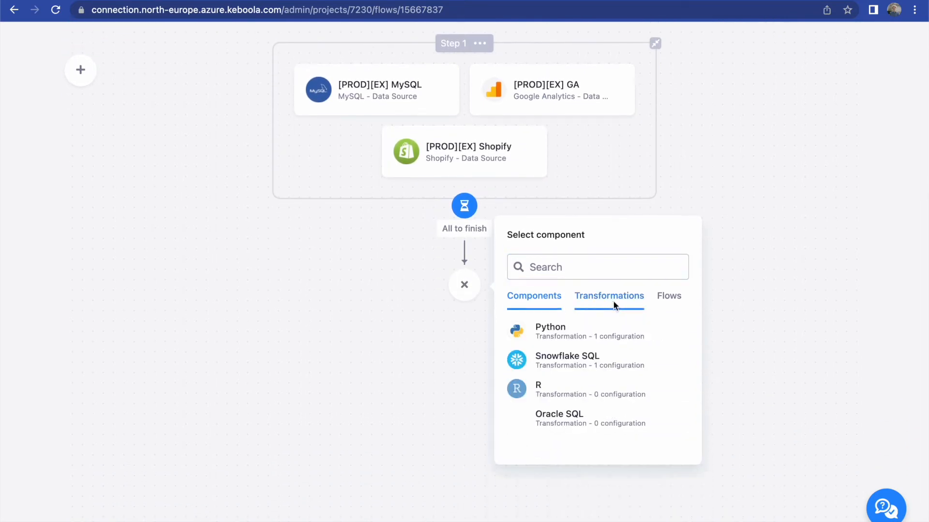
{"action": "left_click", "coordinate": [602, 364]}
{"action": "left_click", "coordinate": [466, 290]}
{"action": "left_click", "coordinate": [622, 337]}
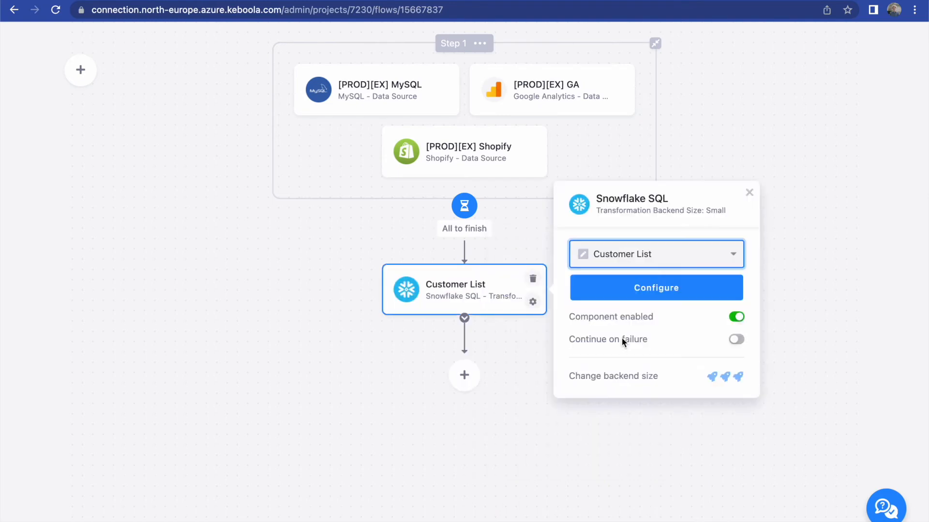
{"action": "left_click", "coordinate": [515, 388]}
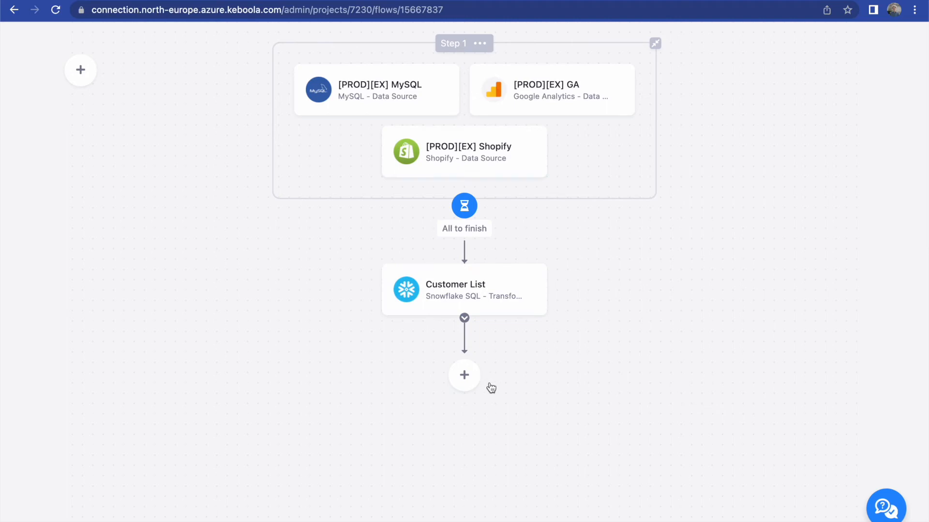
Add a Python transformation after Customer List and select the Forecasting configuration for it.
{"action": "left_click", "coordinate": [472, 383]}
{"action": "scroll", "coordinate": [561, 434], "scroll_direction": "down", "scroll_amount": 2}
{"action": "left_click", "coordinate": [559, 436]}
{"action": "left_click", "coordinate": [472, 266]}
{"action": "left_click", "coordinate": [574, 271]}
{"action": "left_click", "coordinate": [603, 315]}
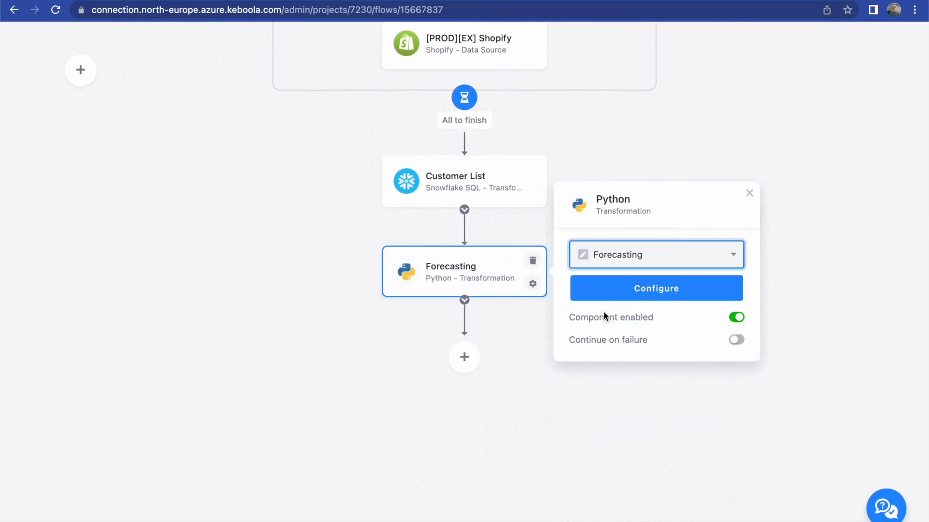
{"action": "left_click", "coordinate": [529, 353]}
Move the Forecasting transformation into the same step as Customer List so both run in parallel.
{"action": "left_click_drag", "start_coordinate": [445, 291], "coordinate": [619, 186]}
{"action": "scroll", "coordinate": [584, 309], "scroll_direction": "up", "scroll_amount": 1}
{"action": "scroll", "coordinate": [585, 310], "scroll_direction": "up", "scroll_amount": 4}
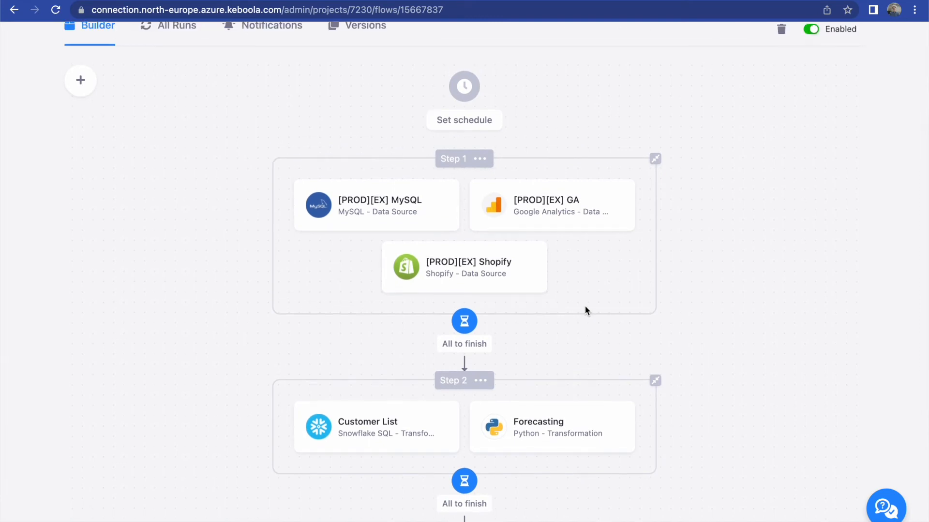
{"action": "scroll", "coordinate": [585, 309], "scroll_direction": "up", "scroll_amount": 2}
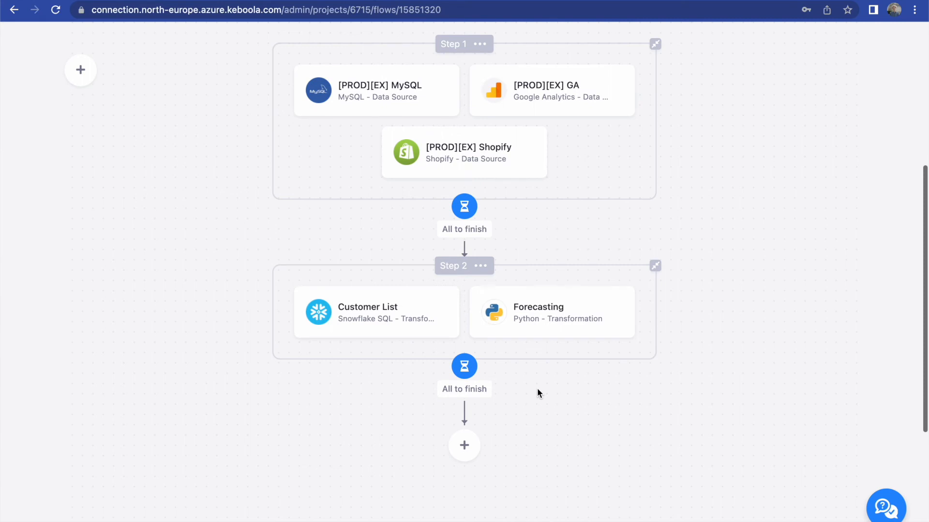
Add a Snowflake data destination after Step 2 and create its configuration as [PROD][WR] Snowflake.
{"action": "left_click", "coordinate": [464, 445]}
{"action": "scroll", "coordinate": [550, 442], "scroll_direction": "down", "scroll_amount": 1}
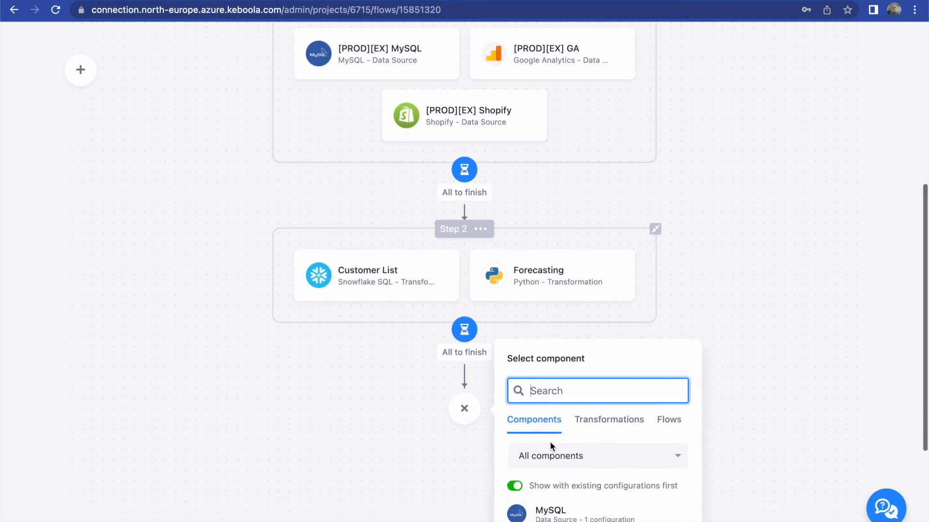
{"action": "type", "text": "snow"}
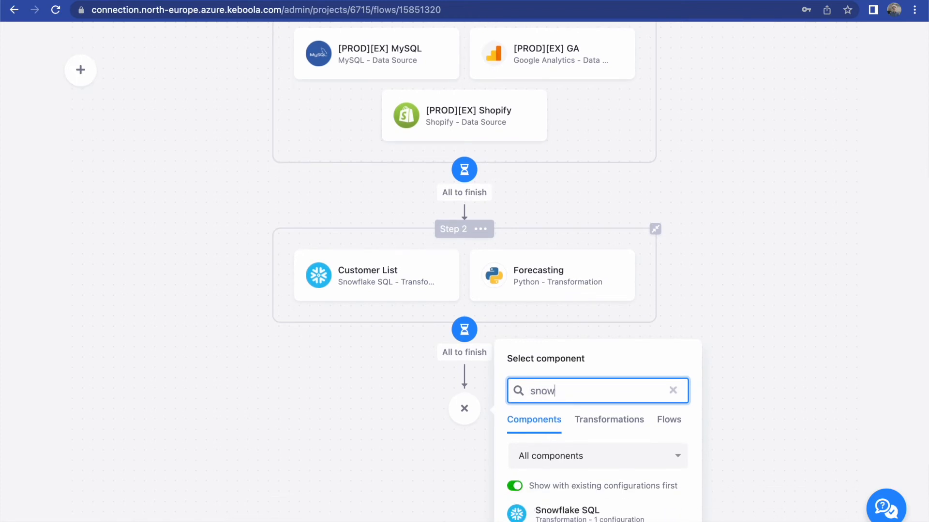
{"action": "scroll", "coordinate": [566, 479], "scroll_direction": "down", "scroll_amount": 2}
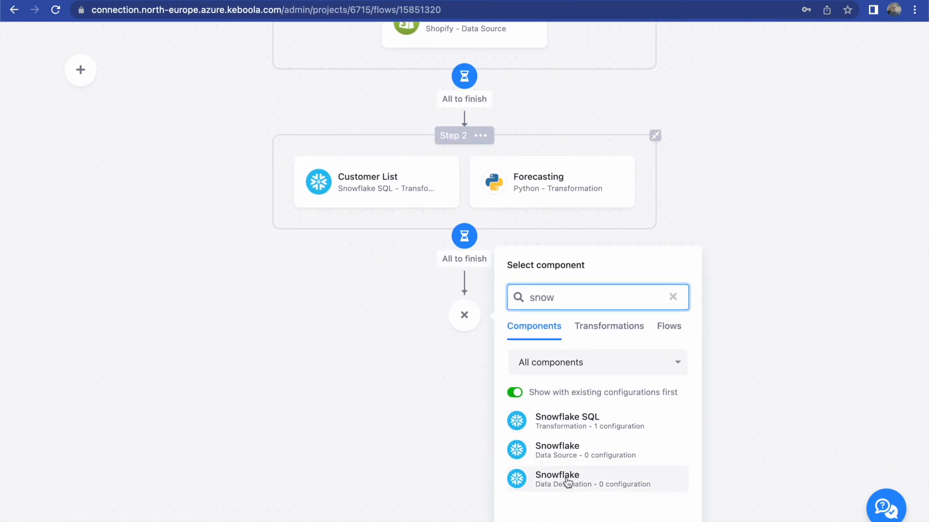
{"action": "left_click", "coordinate": [567, 479]}
{"action": "left_click", "coordinate": [463, 309]}
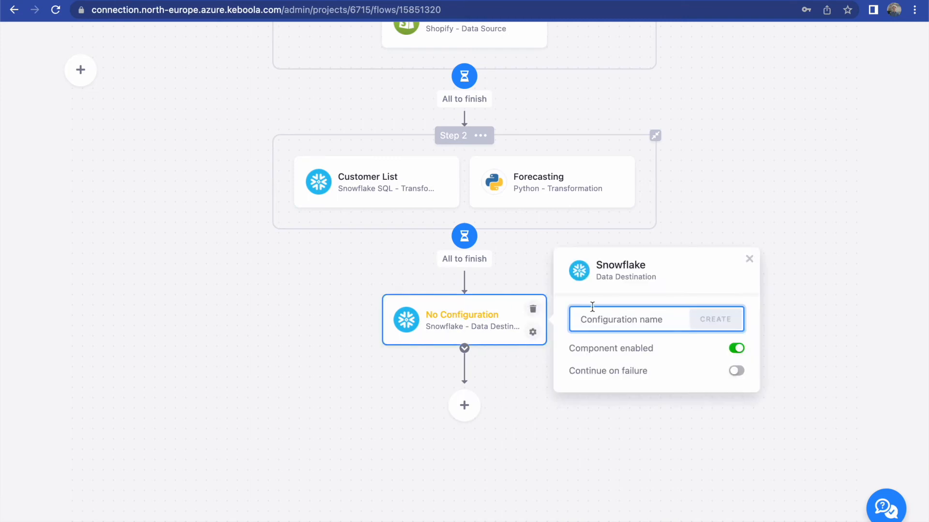
{"action": "type", "text": "[]"}
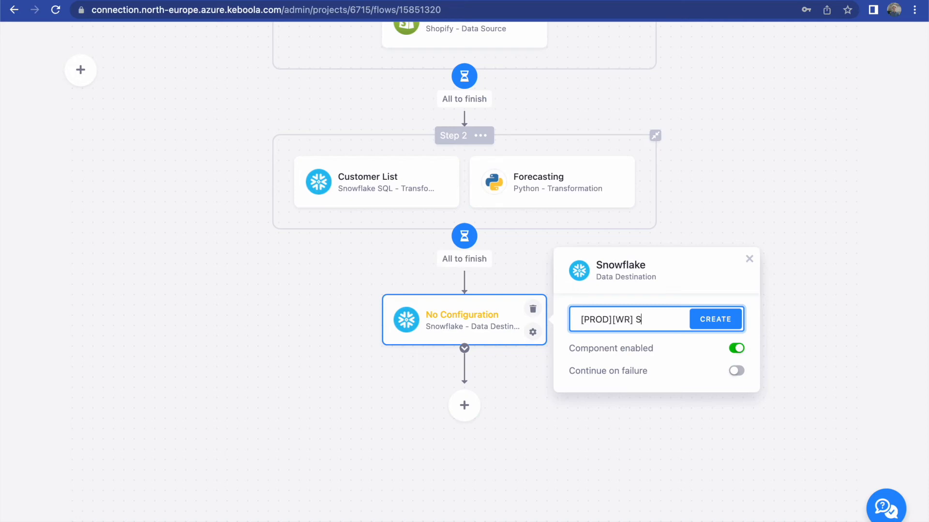
{"action": "type", "text": "e"}
{"action": "key", "text": "Return"}
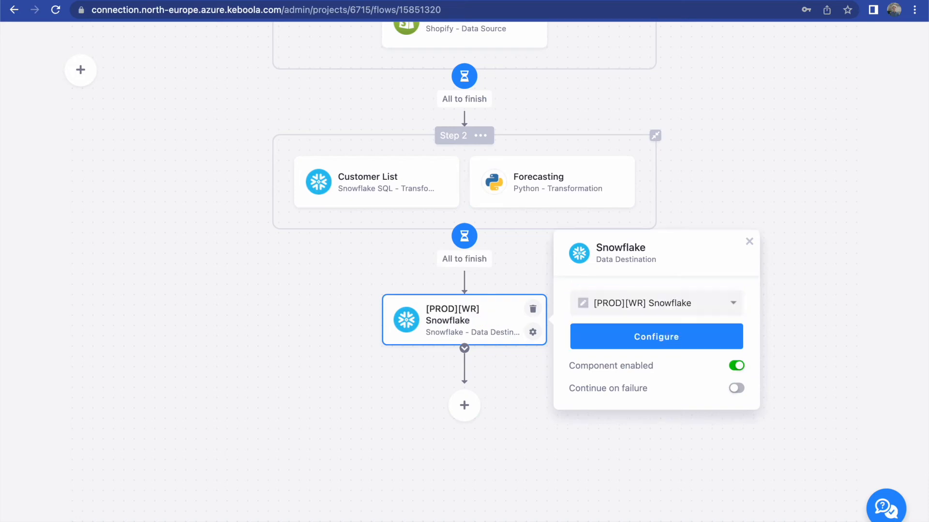
Save the flow changes, set up the Snowflake destination's credentials with the Keboola Snowflake database, and return to the flow.
{"action": "left_click", "coordinate": [616, 335]}
{"action": "left_click", "coordinate": [540, 193]}
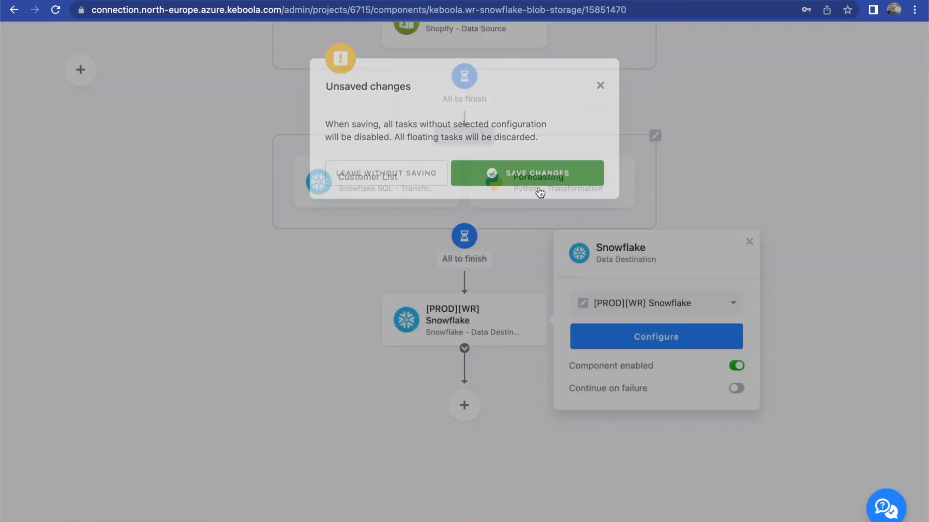
{"action": "left_click", "coordinate": [351, 474]}
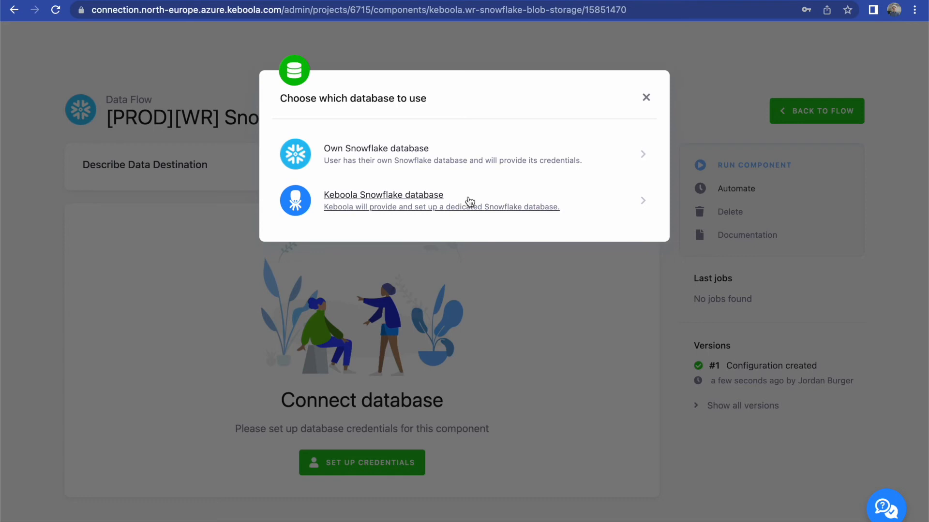
{"action": "left_click", "coordinate": [469, 201]}
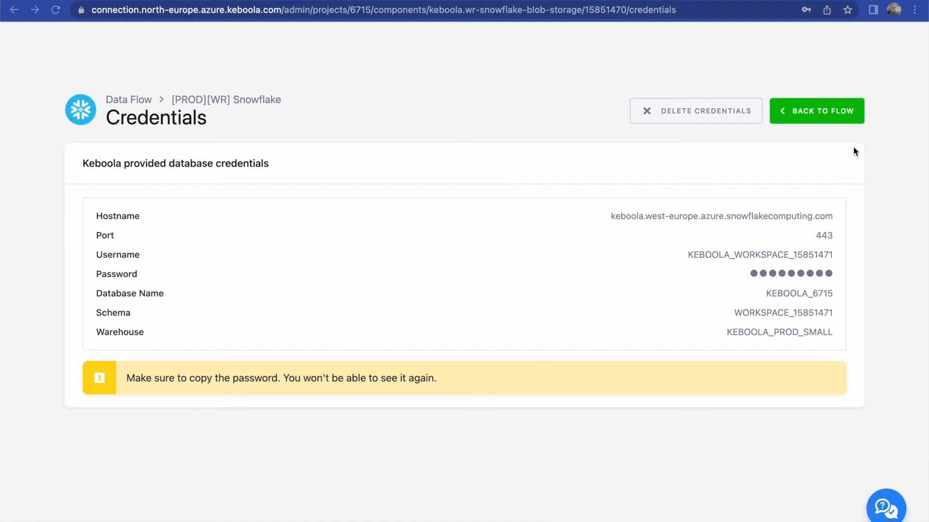
{"action": "left_click", "coordinate": [822, 114]}
{"action": "left_click", "coordinate": [822, 114]}
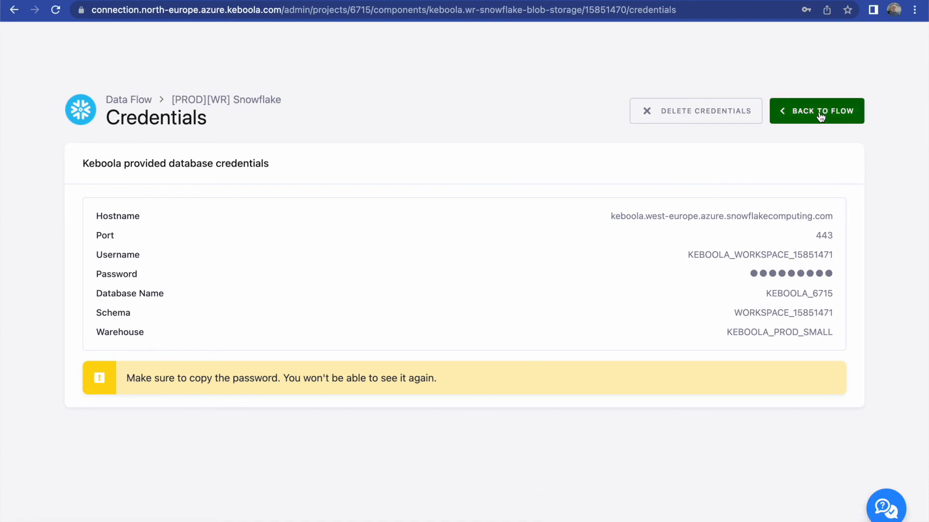
Add a Generic data destination after the Snowflake destination and create its configuration as [PROD][WR] Mailchimp.
{"action": "scroll", "coordinate": [616, 339], "scroll_direction": "down", "scroll_amount": 8}
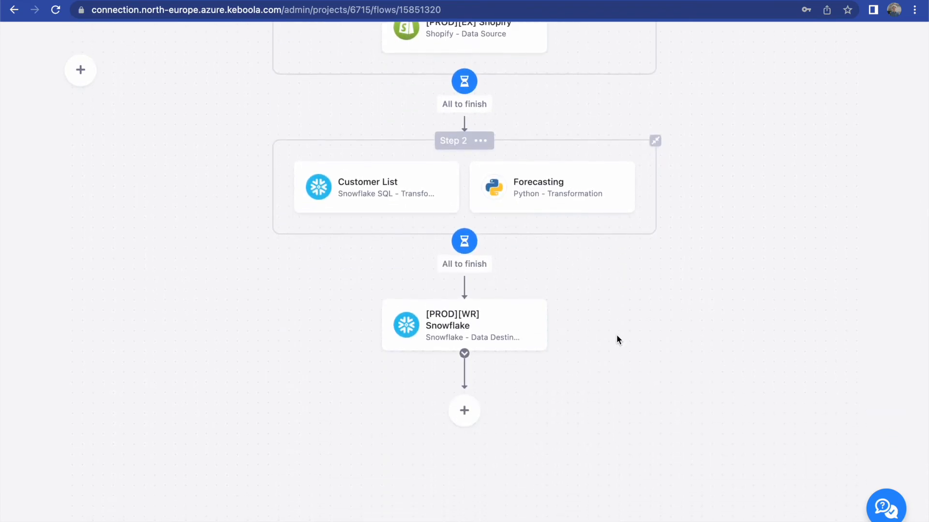
{"action": "left_click", "coordinate": [468, 410]}
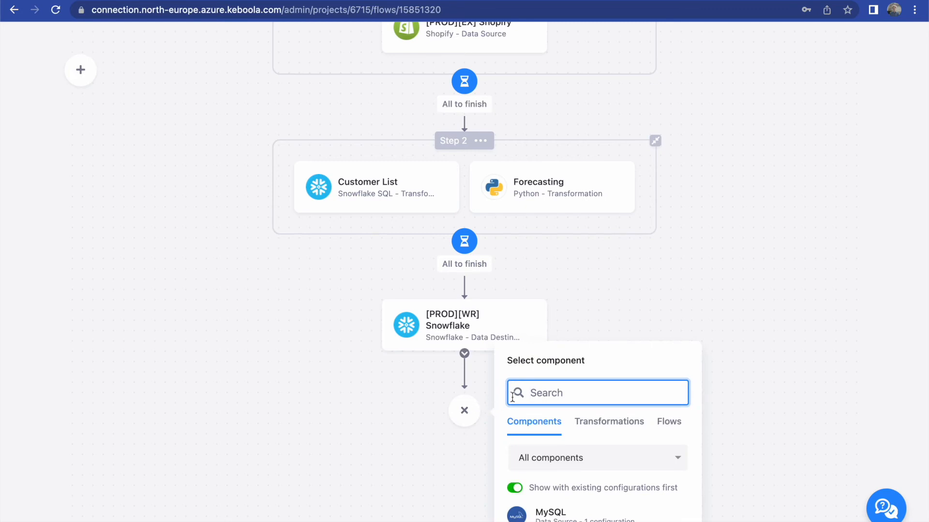
{"action": "scroll", "coordinate": [543, 391], "scroll_direction": "down", "scroll_amount": 2}
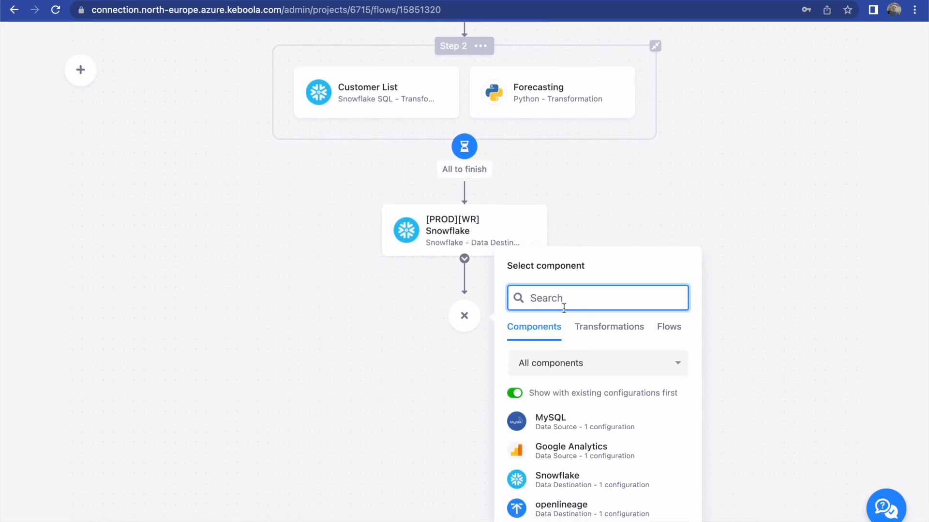
{"action": "type", "text": "generic"}
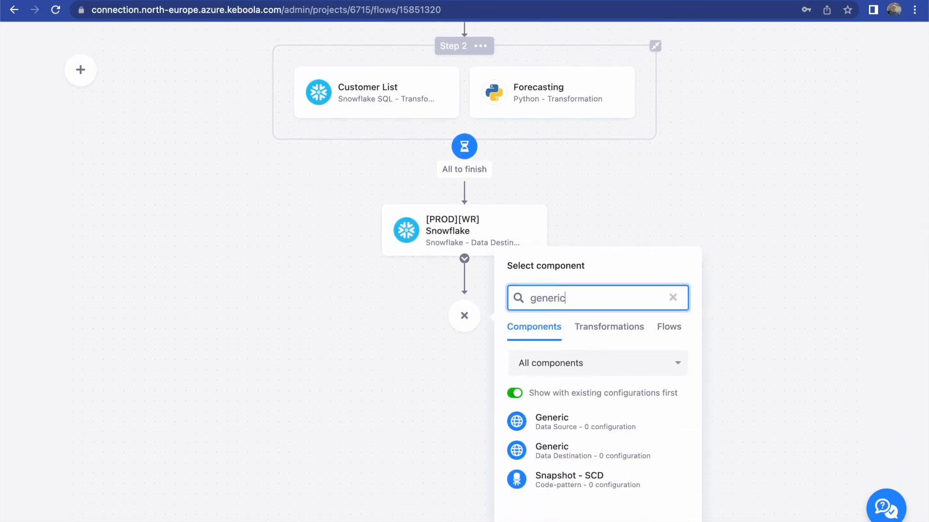
{"action": "left_click", "coordinate": [539, 462]}
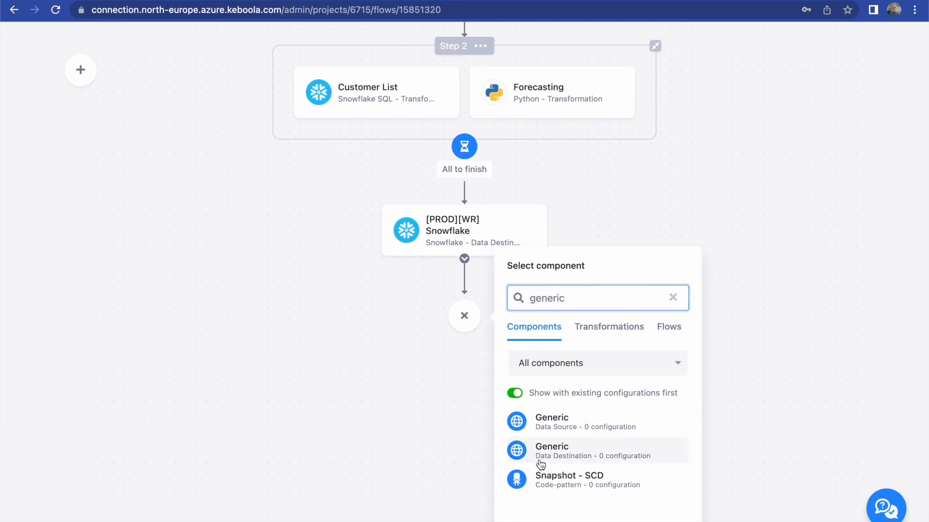
{"action": "left_click", "coordinate": [466, 321]}
{"action": "left_click", "coordinate": [584, 320]}
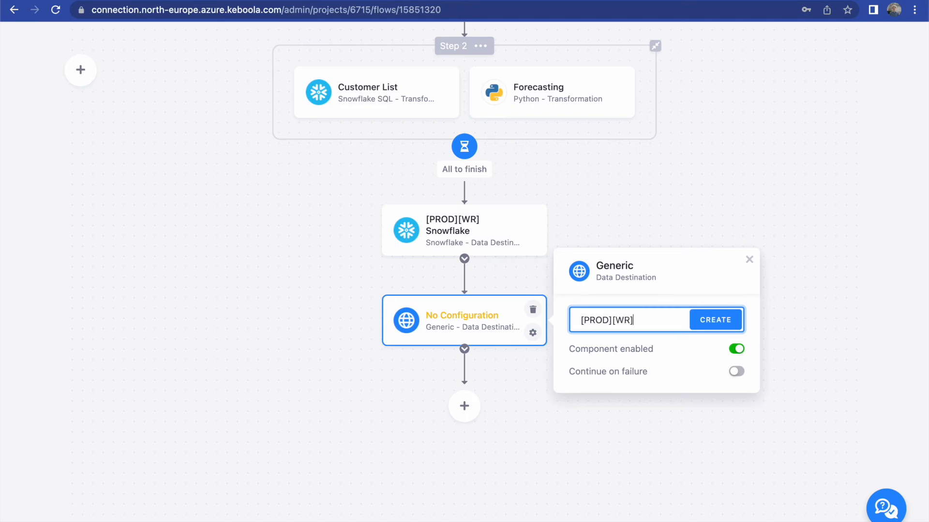
{"action": "type", "text": "[PROD][WR] Mailchimp"}
{"action": "key", "text": "Return"}
Save the flow changes, open the Mailchimp destination's configuration and review its full description with the example configurations.
{"action": "left_click", "coordinate": [701, 343]}
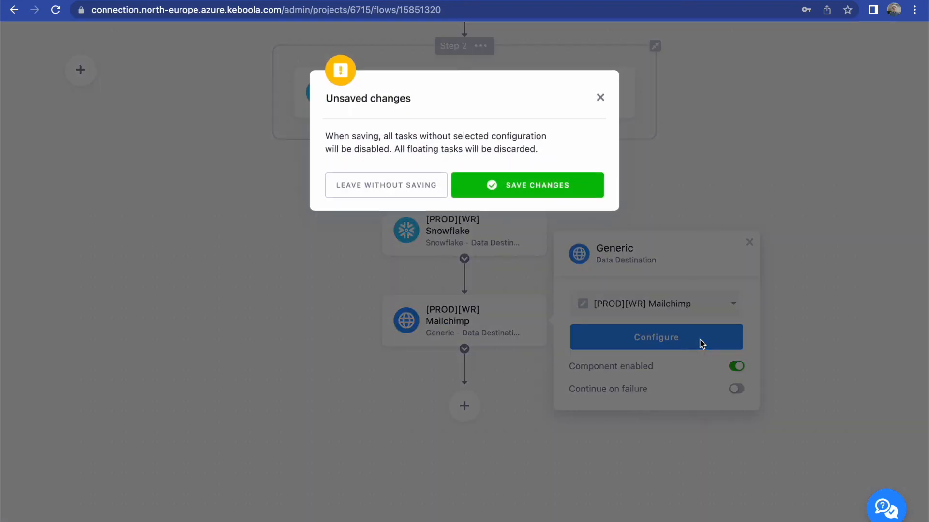
{"action": "left_click", "coordinate": [526, 188]}
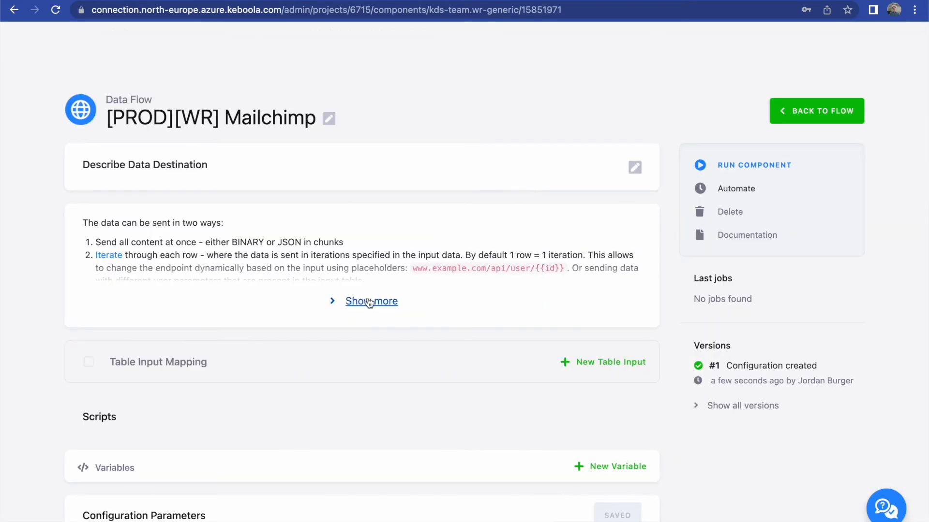
{"action": "left_click", "coordinate": [372, 305]}
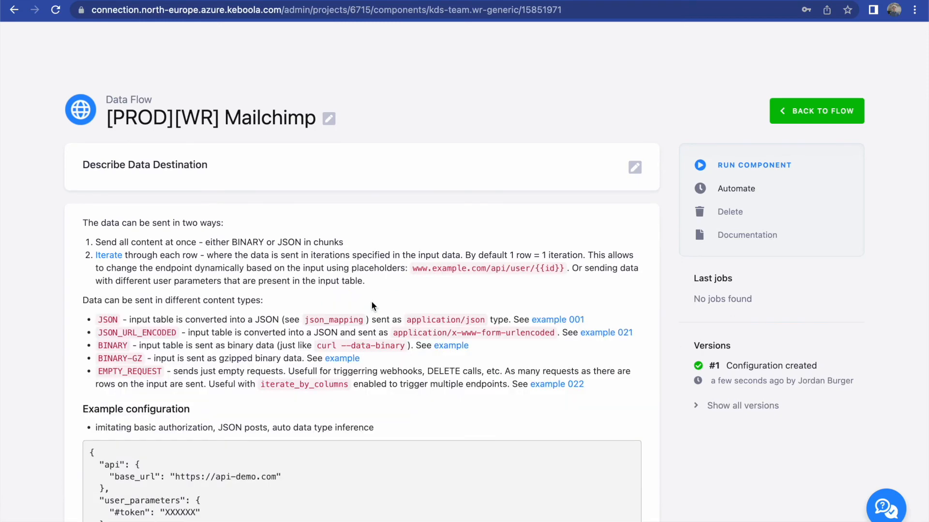
{"action": "scroll", "coordinate": [373, 305], "scroll_direction": "down", "scroll_amount": 7}
{"action": "scroll", "coordinate": [372, 305], "scroll_direction": "down", "scroll_amount": 9}
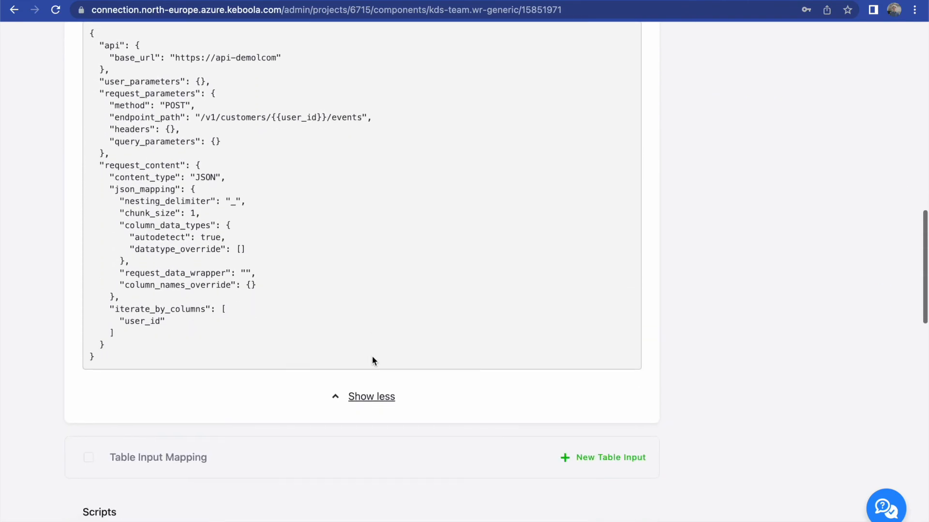
{"action": "left_click", "coordinate": [368, 397]}
Replace the default configuration parameters with the prepared Mailchimp JSON, including the API token, POST method and members endpoint, and save it.
{"action": "scroll", "coordinate": [366, 406], "scroll_direction": "down", "scroll_amount": 2}
{"action": "scroll", "coordinate": [365, 402], "scroll_direction": "down", "scroll_amount": 6}
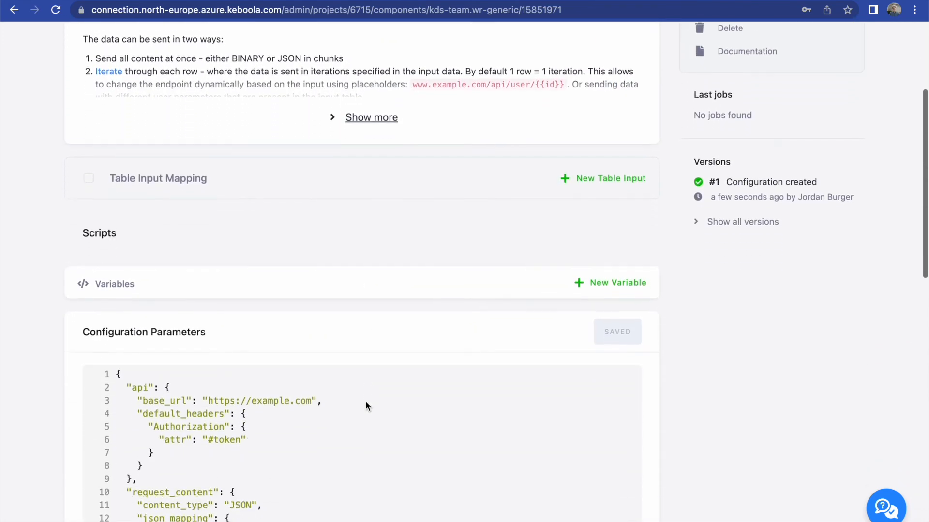
{"action": "scroll", "coordinate": [366, 402], "scroll_direction": "down", "scroll_amount": 2}
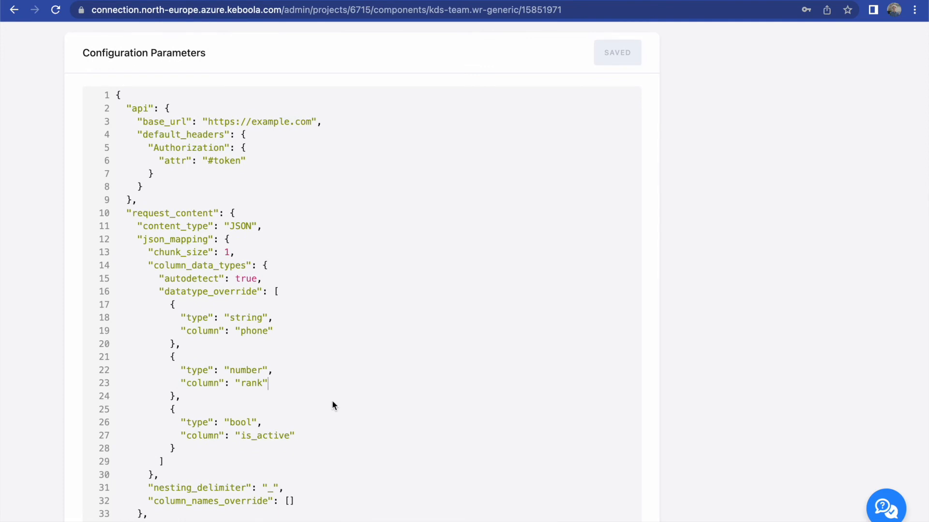
{"action": "key", "text": "super+a"}
{"action": "key", "text": "BackSpace"}
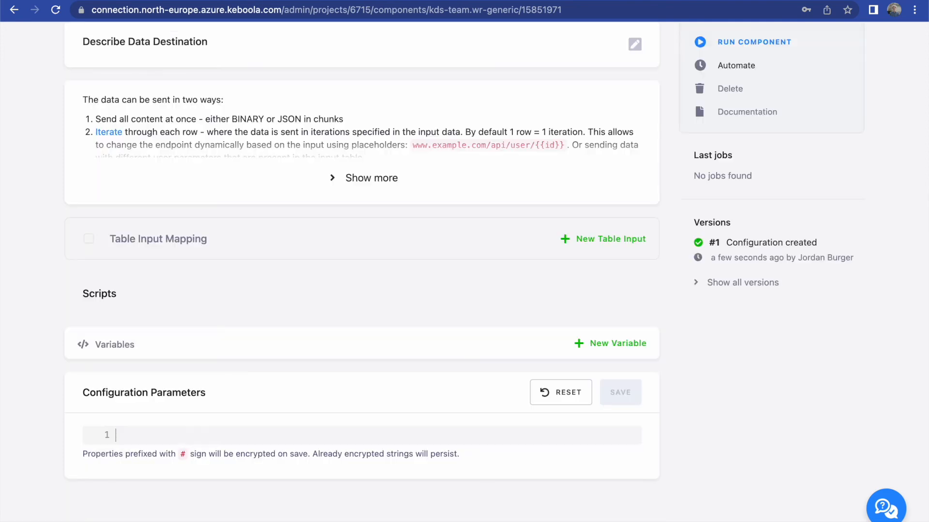
{"action": "key", "text": "super+v"}
{"action": "scroll", "coordinate": [326, 396], "scroll_direction": "up", "scroll_amount": 5}
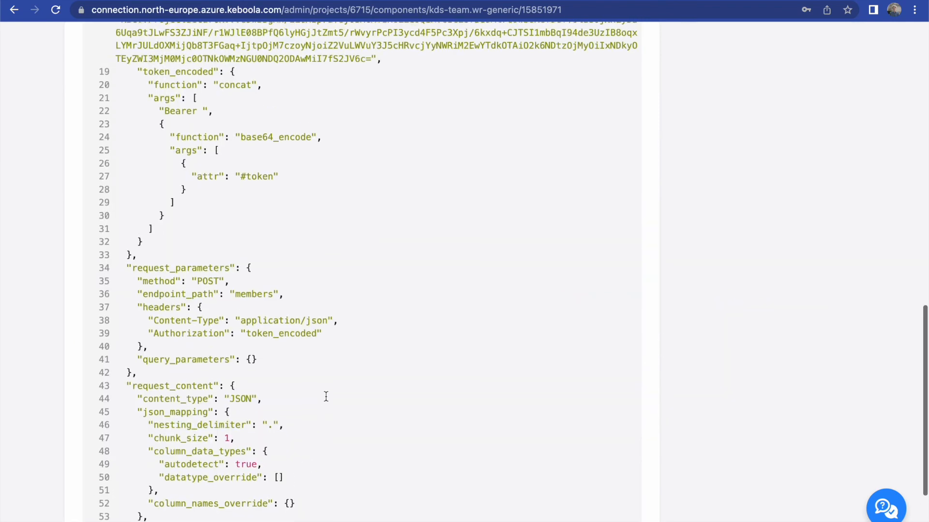
{"action": "scroll", "coordinate": [325, 396], "scroll_direction": "up", "scroll_amount": 5}
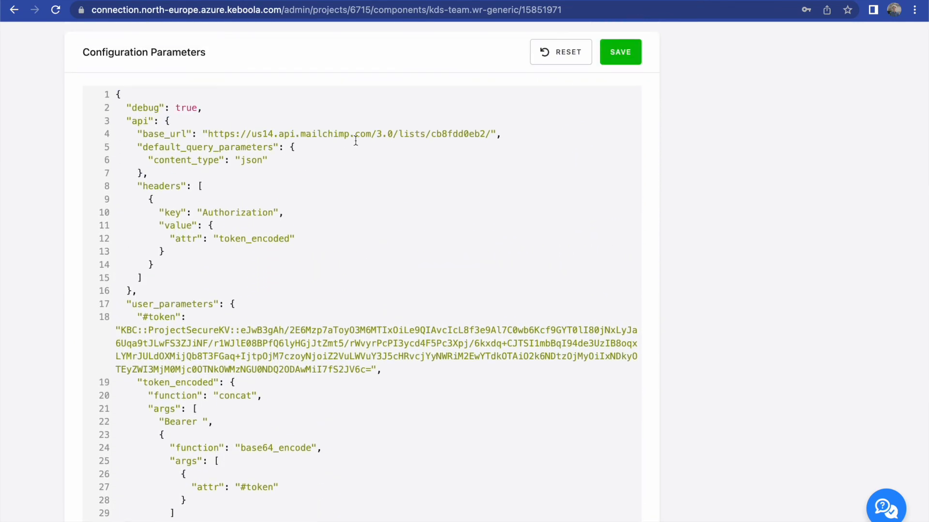
{"action": "scroll", "coordinate": [350, 287], "scroll_direction": "down", "scroll_amount": 3}
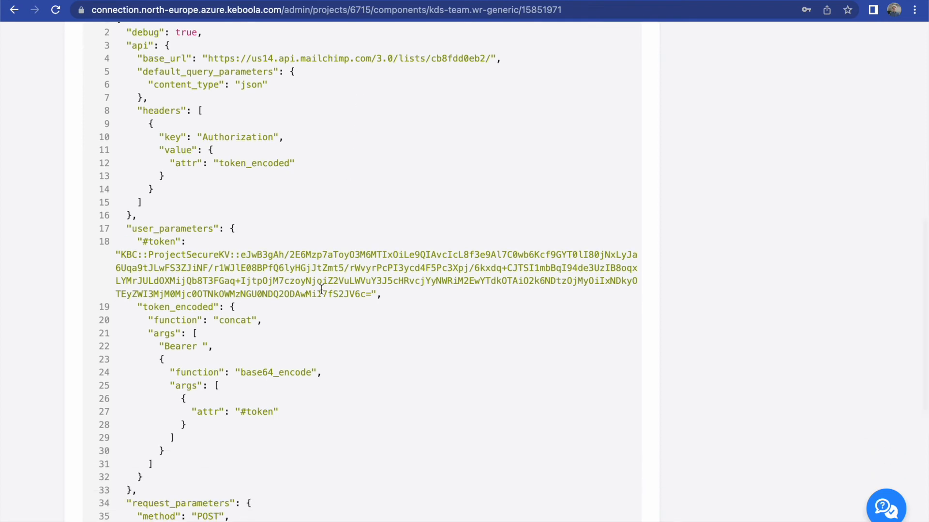
{"action": "scroll", "coordinate": [335, 403], "scroll_direction": "down", "scroll_amount": 7}
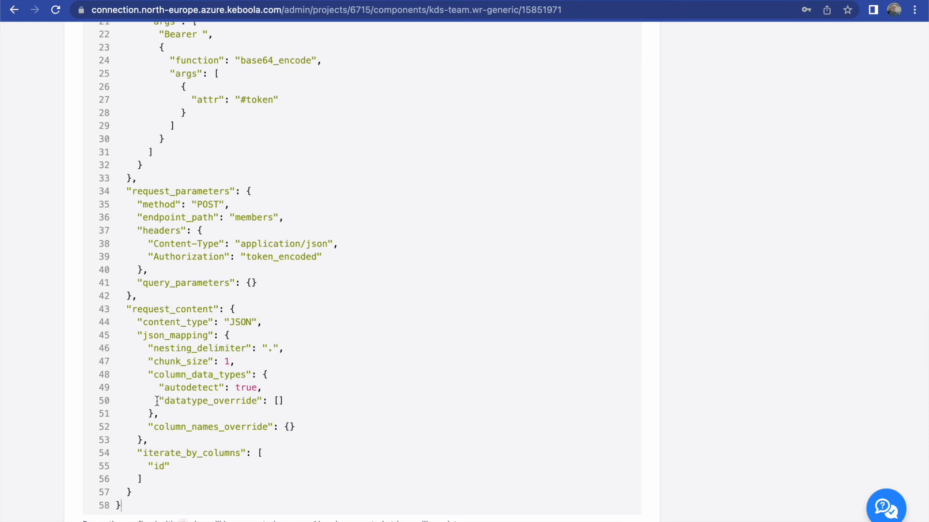
{"action": "scroll", "coordinate": [156, 401], "scroll_direction": "up", "scroll_amount": 10}
{"action": "left_click", "coordinate": [624, 140]}
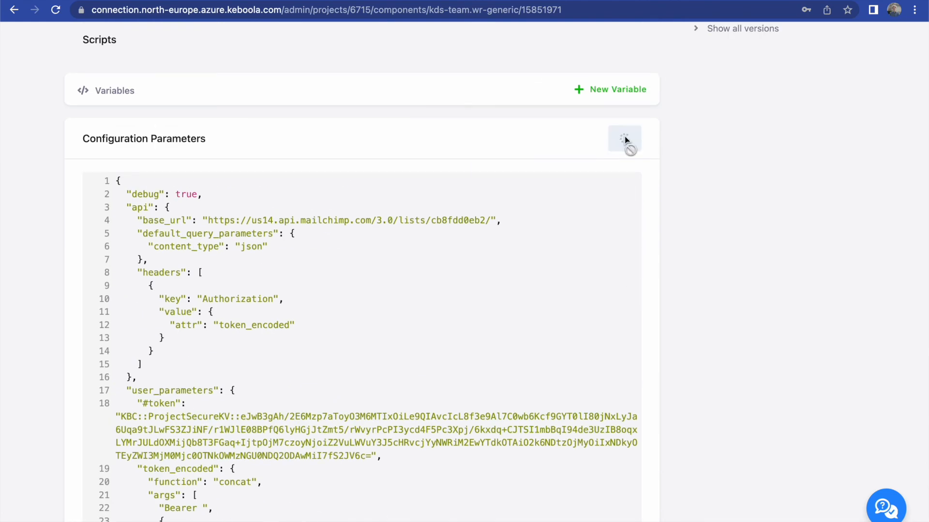
Create a new Snowflake SQL transformation named Email Campaign List.
{"action": "scroll", "coordinate": [575, 108], "scroll_direction": "up", "scroll_amount": 4}
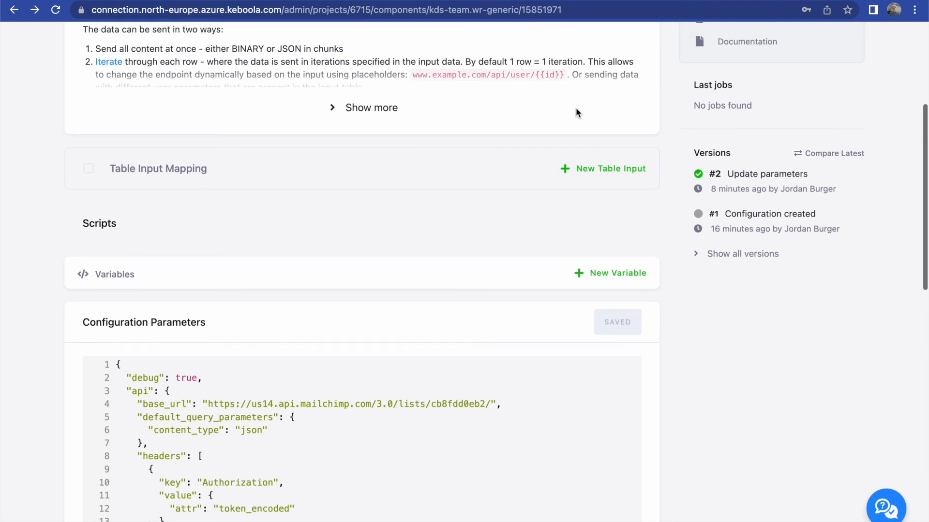
{"action": "scroll", "coordinate": [576, 112], "scroll_direction": "up", "scroll_amount": 5}
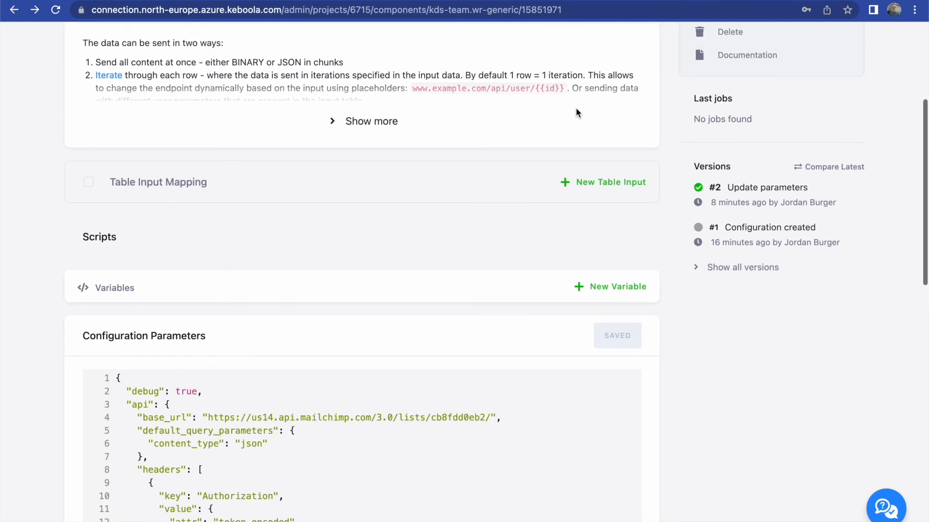
{"action": "left_click", "coordinate": [583, 92]}
{"action": "left_click", "coordinate": [796, 144]}
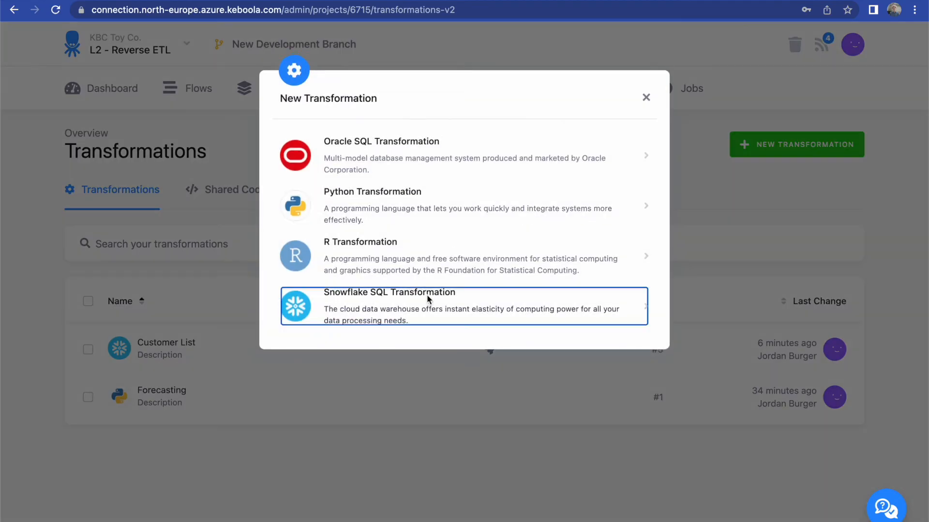
{"action": "left_click", "coordinate": [436, 305]}
{"action": "type", "text": "Email Campa"}
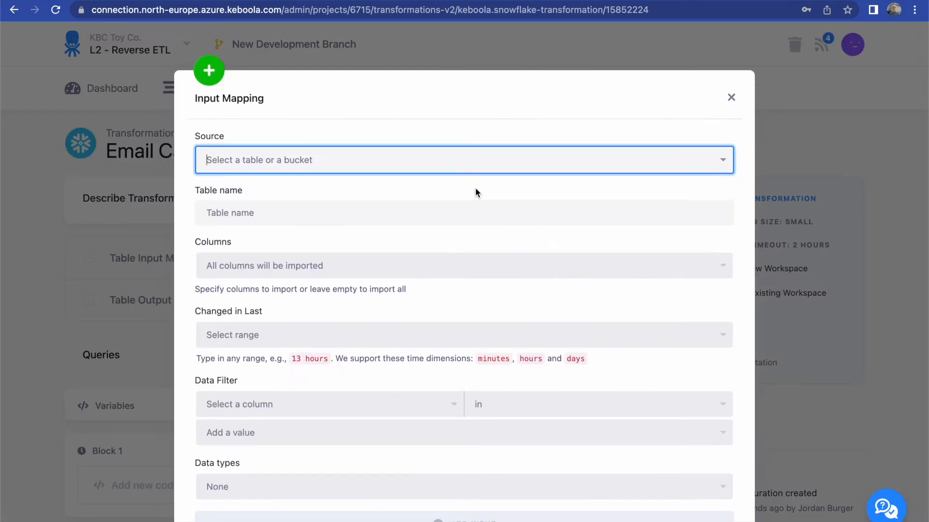
Add the global-customer-list table from the customer-list bucket as the transformation's table input.
{"action": "type", "text": "glo"}
{"action": "left_click", "coordinate": [421, 184]}
{"action": "left_click", "coordinate": [453, 268]}
{"action": "left_click", "coordinate": [474, 213]}
{"action": "left_click", "coordinate": [484, 517]}
Add and save a code named Main creating email-campaign-list from global-customer-list with id, email_address, status 'subscribed', first_name and last_name.
{"action": "scroll", "coordinate": [397, 385], "scroll_direction": "down", "scroll_amount": 3}
{"action": "left_click", "coordinate": [398, 389]}
{"action": "type", "text": "Main"}
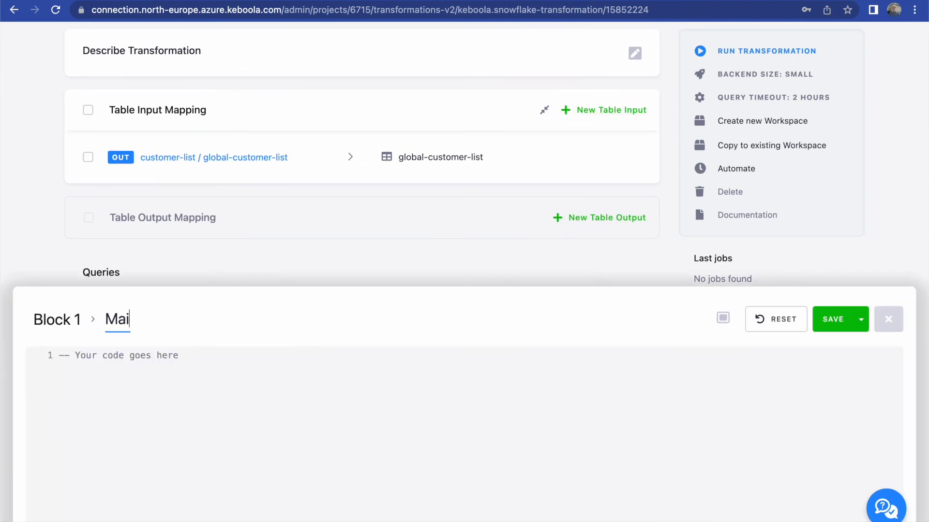
{"action": "type", "text": "CREATE OR REPLACE TABLE \"email-campaign-list\" AS  SELECT   \"admin_graphql_api_id\" as \"id\",   \"email\" as \"email_address\",   'subscribed' as \"status\",   \"first_name\",   \"last_name\"  FROM \"global-customer-list\""}
{"action": "left_click", "coordinate": [832, 319]}
Map the output table email-campaign-list to the email-campaign-list table in the OUT bucket email-campaign-list, and run the transformation.
{"action": "type", "text": "email-campaign"}
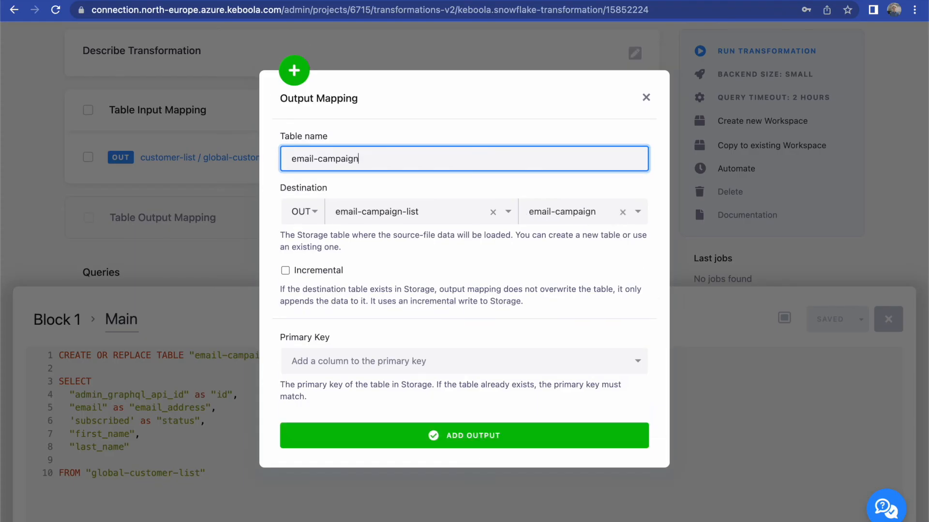
{"action": "type", "text": "-list"}
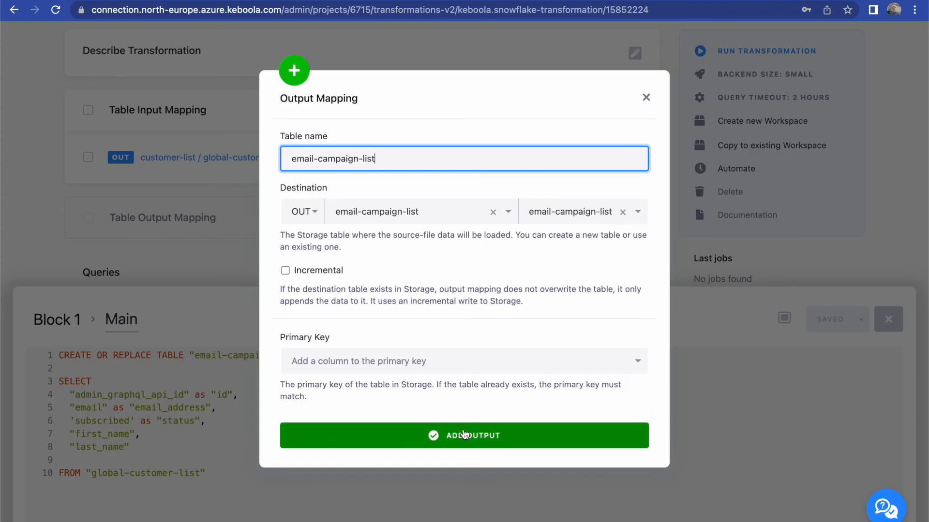
{"action": "left_click", "coordinate": [464, 435]}
{"action": "left_click", "coordinate": [885, 320]}
{"action": "left_click", "coordinate": [766, 51]}
{"action": "left_click", "coordinate": [588, 189]}
Open the Data Flow and insert the existing Email Campaign List transformation between the Snowflake and Mailchimp destinations.
{"action": "scroll", "coordinate": [587, 192], "scroll_direction": "up", "scroll_amount": 3}
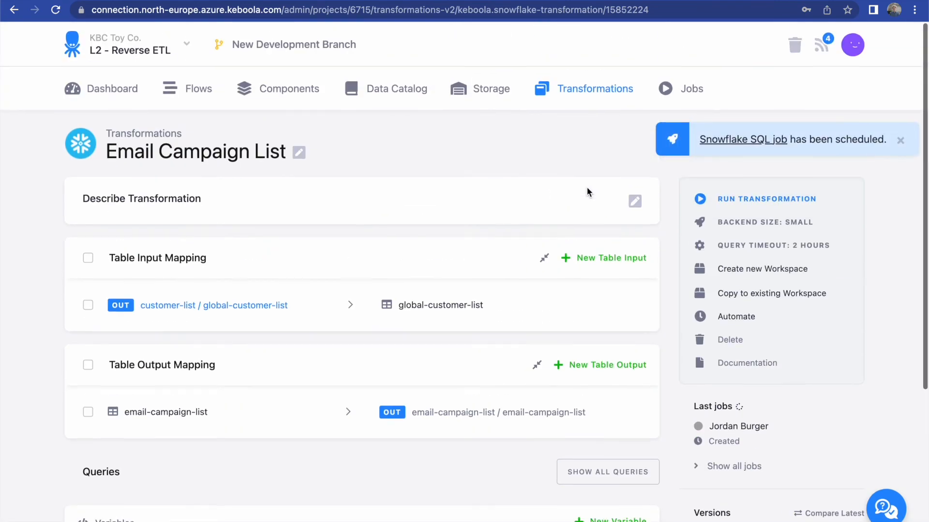
{"action": "left_click", "coordinate": [206, 92]}
{"action": "left_click", "coordinate": [203, 127]}
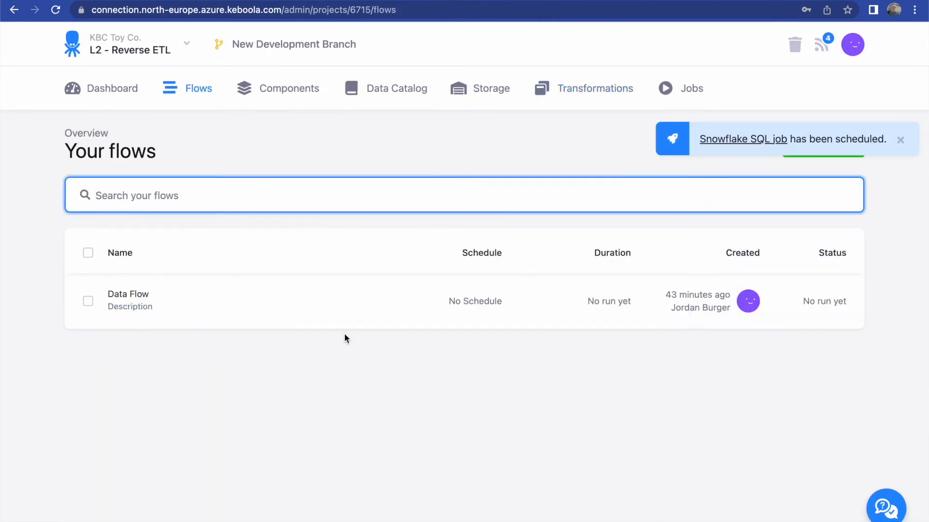
{"action": "left_click", "coordinate": [344, 312]}
{"action": "scroll", "coordinate": [401, 406], "scroll_direction": "down", "scroll_amount": 5}
{"action": "left_click", "coordinate": [467, 415]}
{"action": "left_click", "coordinate": [604, 420]}
{"action": "scroll", "coordinate": [600, 430], "scroll_direction": "down", "scroll_amount": 2}
{"action": "left_click", "coordinate": [587, 404]}
{"action": "left_click", "coordinate": [470, 344]}
{"action": "left_click", "coordinate": [648, 334]}
{"action": "left_click", "coordinate": [632, 403]}
{"action": "left_click_drag", "start_coordinate": [468, 334], "coordinate": [481, 251]}
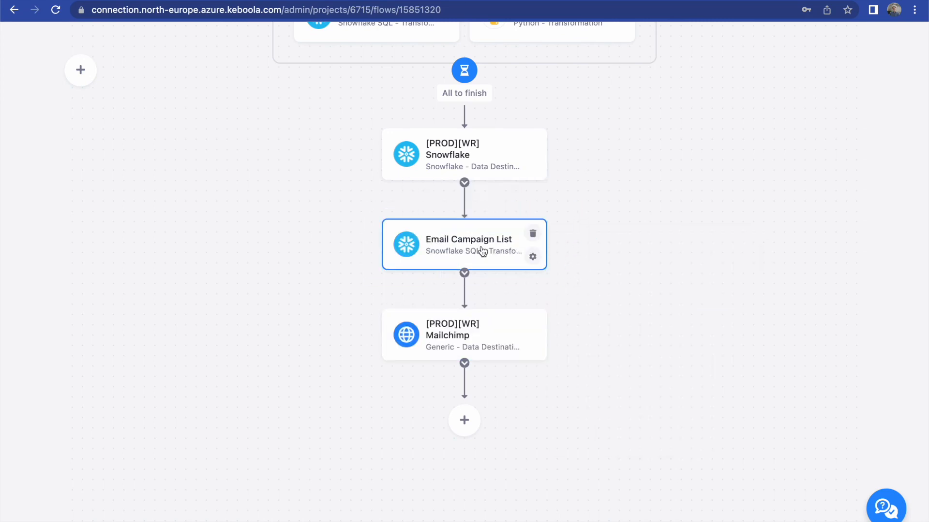
Open the Mailchimp destination's configuration and add the email-campaign-list / email-campaign-list table as its table input.
{"action": "left_click", "coordinate": [465, 338]}
{"action": "left_click", "coordinate": [608, 353]}
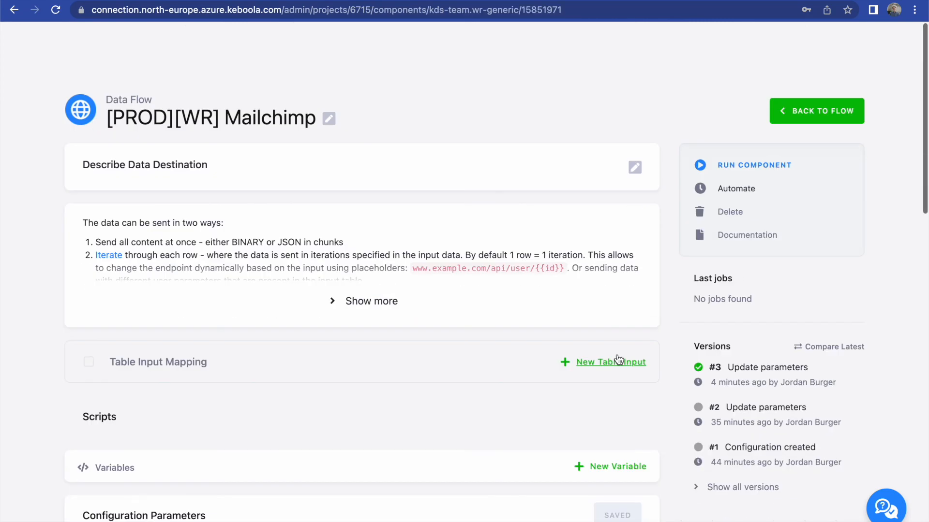
{"action": "left_click", "coordinate": [613, 361]}
{"action": "left_click", "coordinate": [346, 162]}
{"action": "type", "text": "ema"}
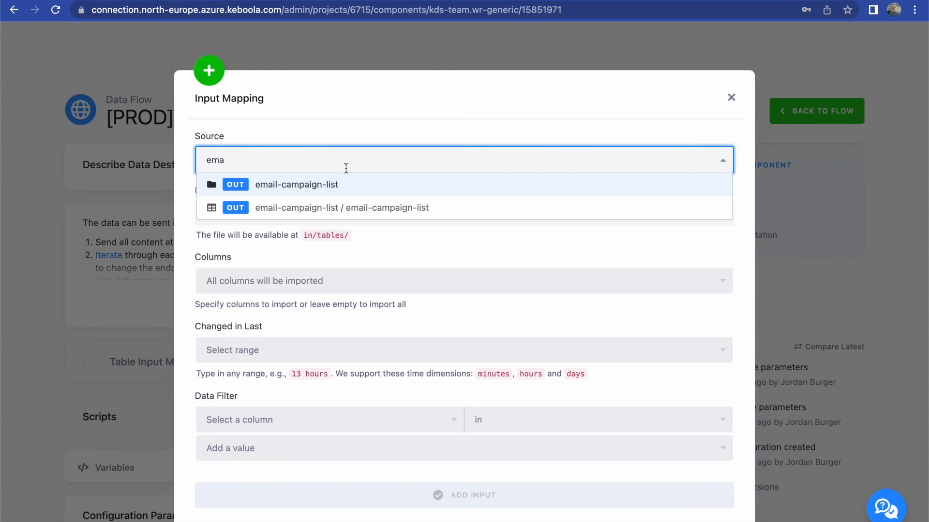
{"action": "left_click", "coordinate": [364, 205]}
{"action": "left_click", "coordinate": [451, 496]}
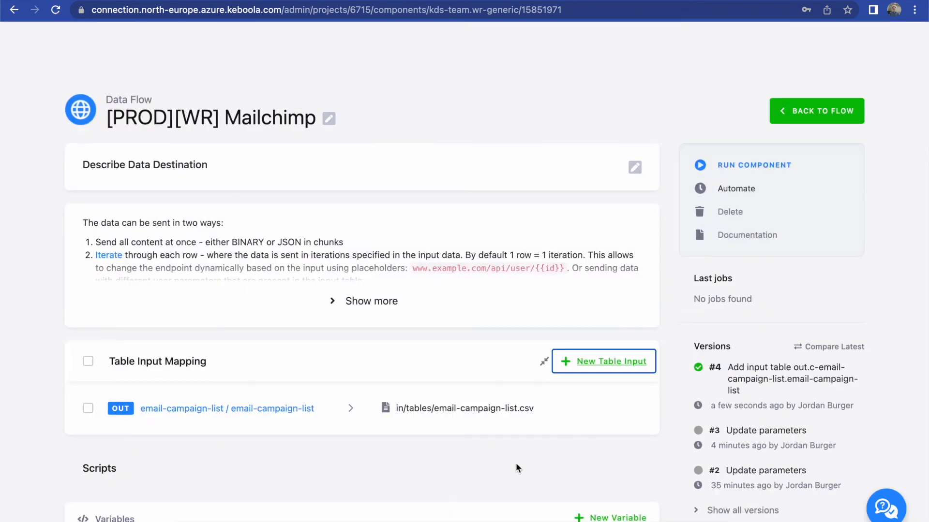
Run the Mailchimp component and examine the event log of its job.
{"action": "left_click", "coordinate": [774, 163]}
{"action": "left_click", "coordinate": [569, 193]}
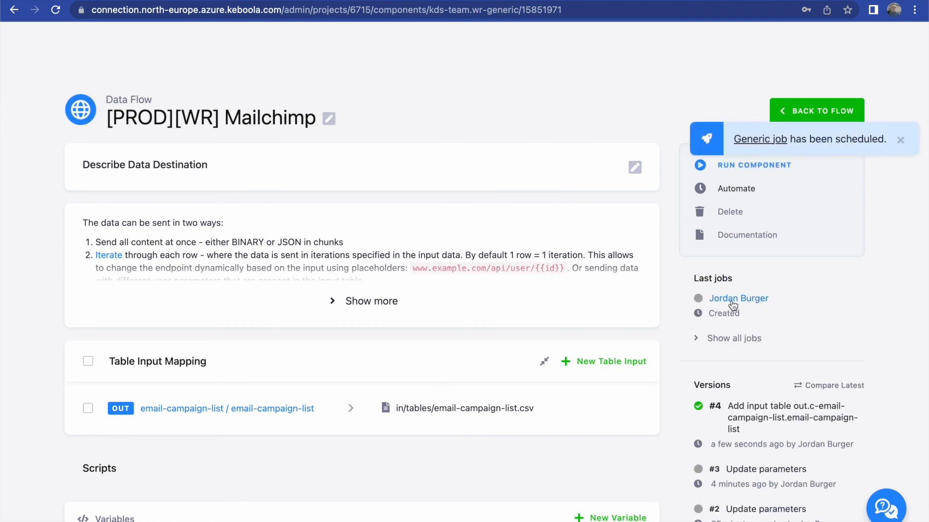
{"action": "left_click", "coordinate": [732, 301]}
{"action": "scroll", "coordinate": [774, 251], "scroll_direction": "down", "scroll_amount": 2}
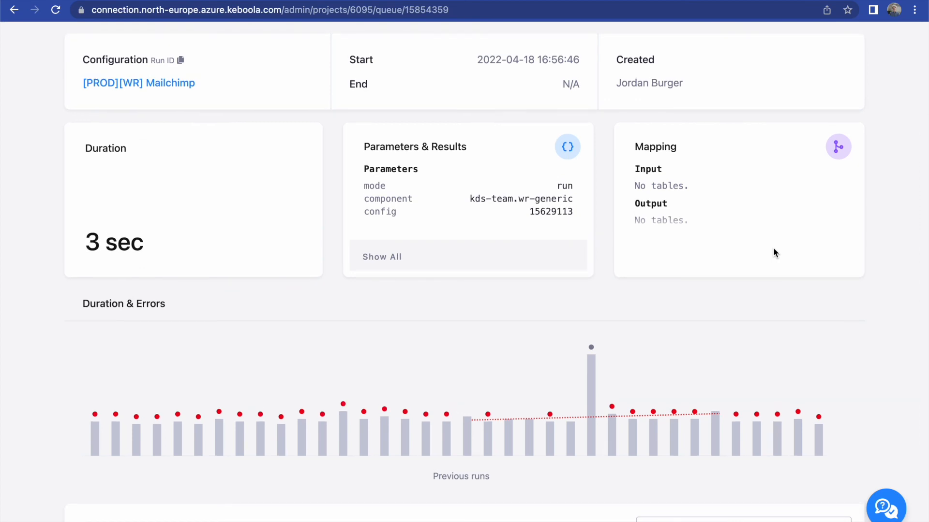
{"action": "scroll", "coordinate": [773, 249], "scroll_direction": "down", "scroll_amount": 5}
{"action": "scroll", "coordinate": [773, 253], "scroll_direction": "down", "scroll_amount": 5}
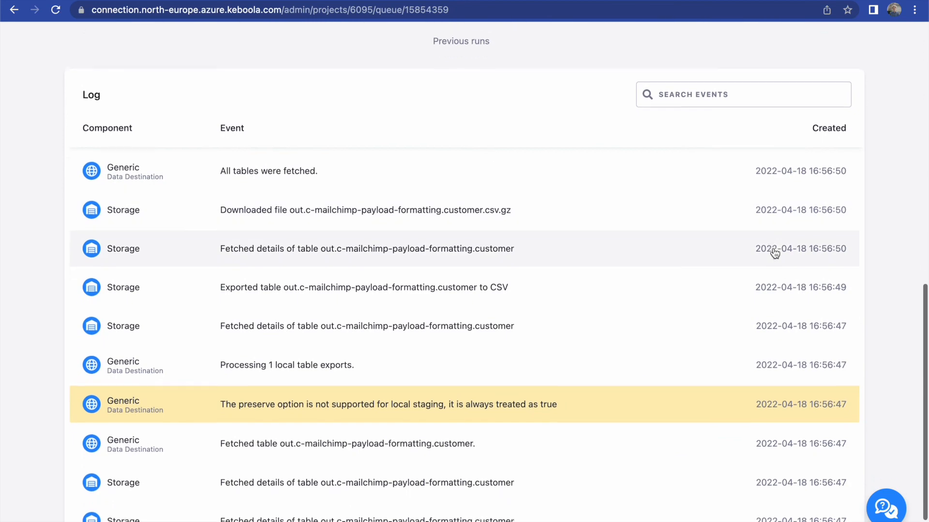
{"action": "scroll", "coordinate": [775, 253], "scroll_direction": "down", "scroll_amount": 2}
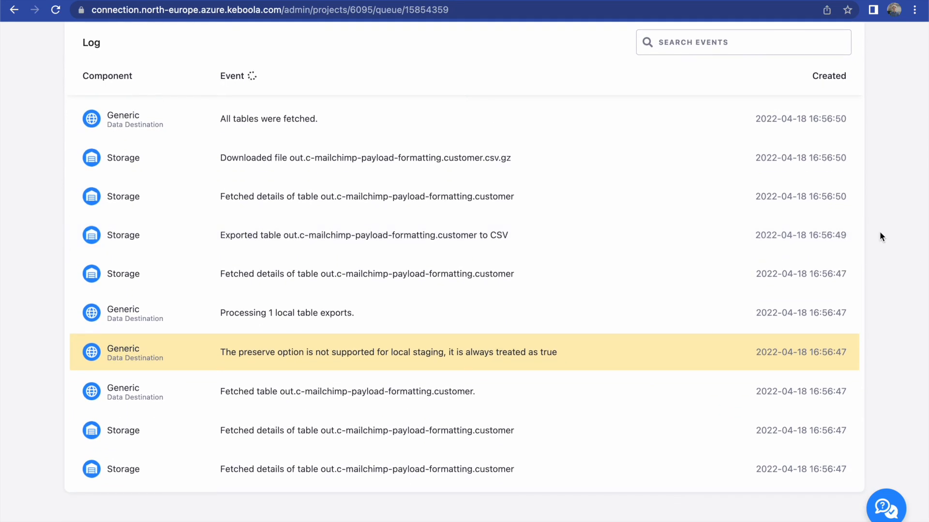
{"action": "scroll", "coordinate": [879, 232], "scroll_direction": "down", "scroll_amount": 1}
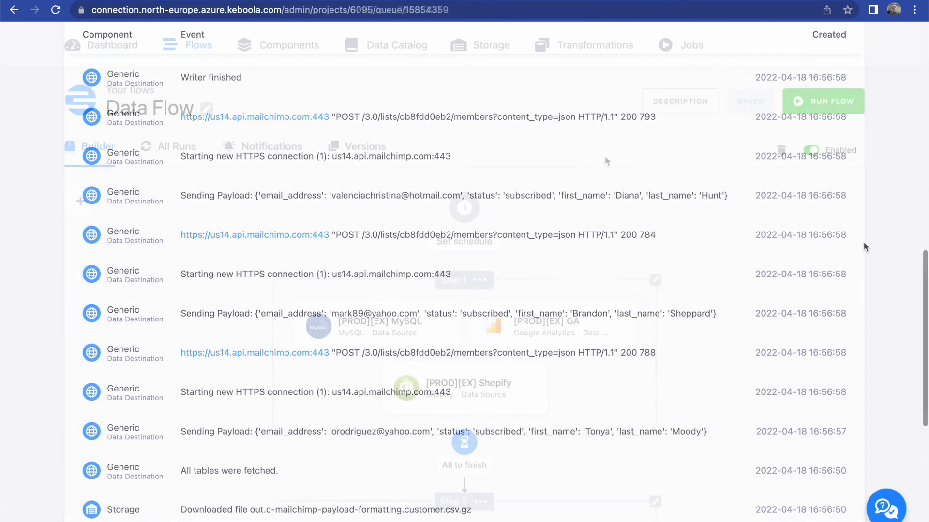
Open the Data Flow's schedule settings and set the flow time zone to America/New York.
{"action": "left_click", "coordinate": [478, 238]}
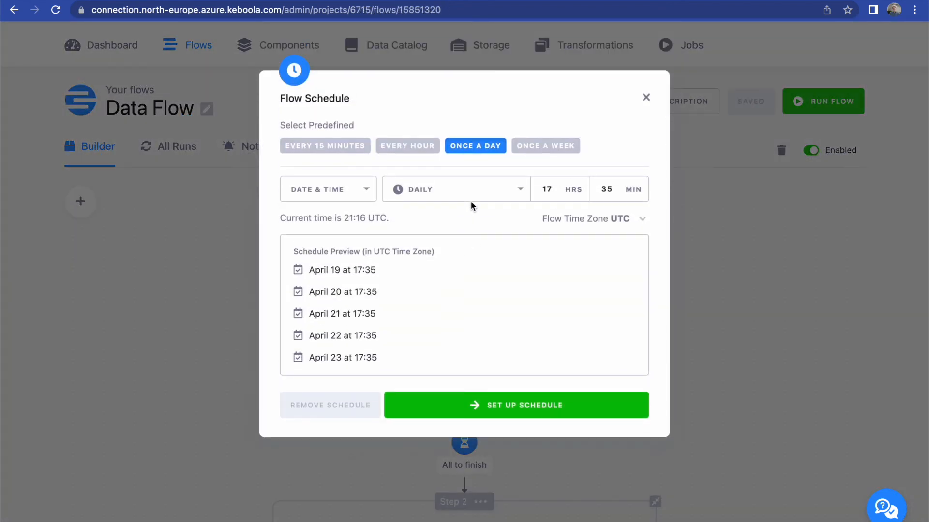
{"action": "left_click", "coordinate": [568, 218]}
{"action": "left_click", "coordinate": [571, 238]}
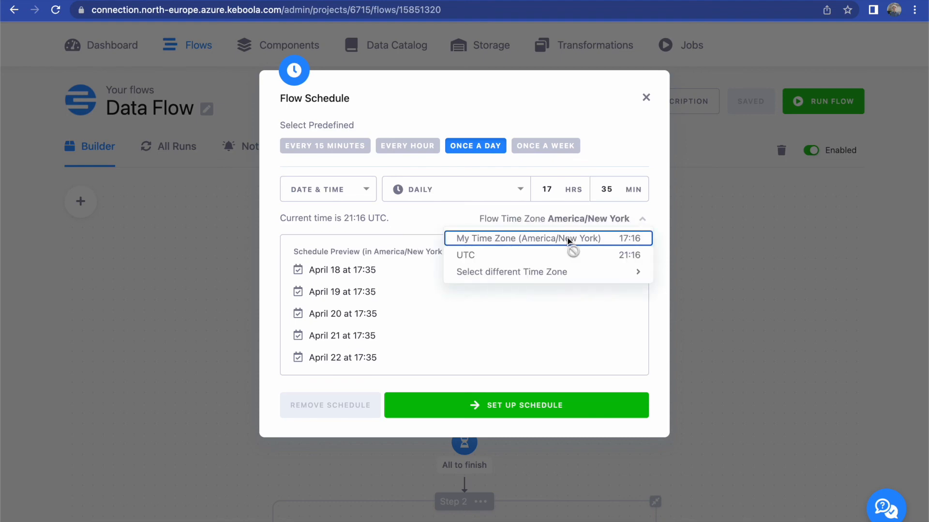
{"action": "left_click", "coordinate": [443, 213]}
Set the daily run time to 0 hours and 0 minutes and set up the schedule.
{"action": "left_click", "coordinate": [561, 192]}
{"action": "double_click", "coordinate": [543, 191]}
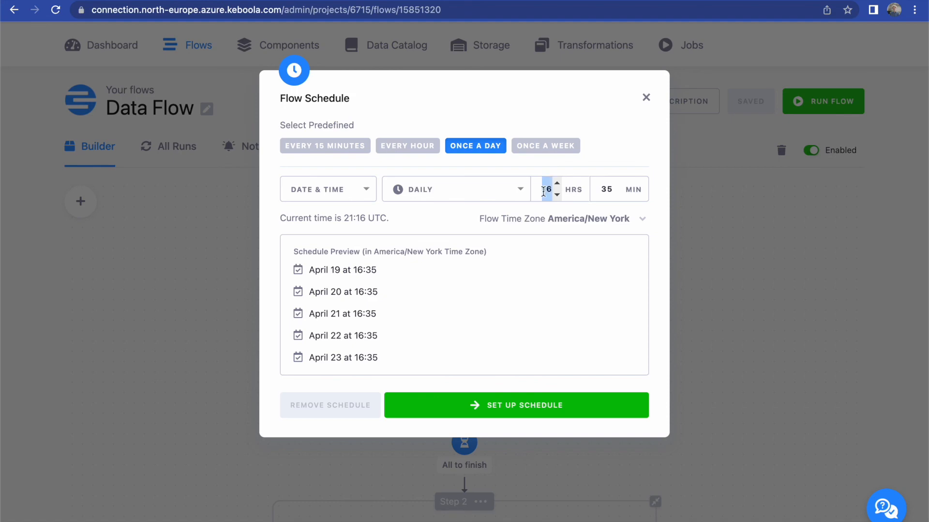
{"action": "type", "text": "0"}
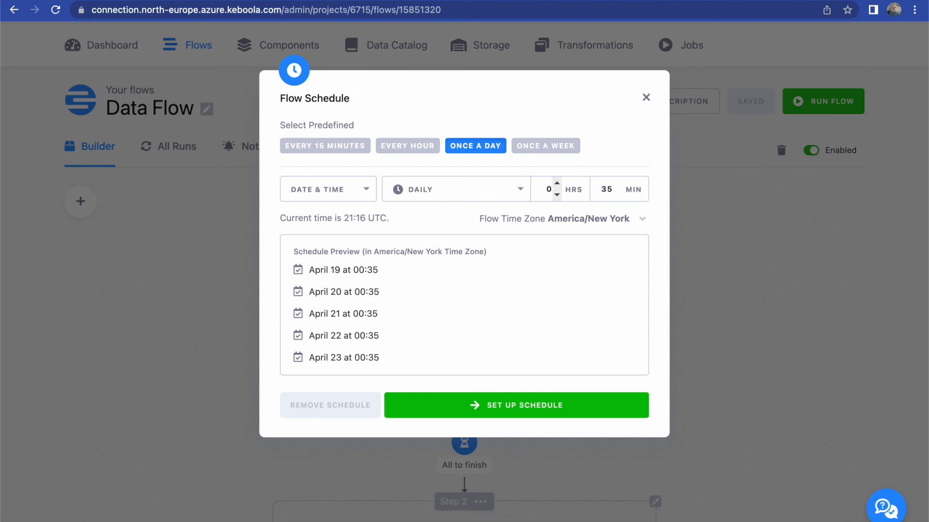
{"action": "double_click", "coordinate": [606, 189]}
{"action": "type", "text": "0"}
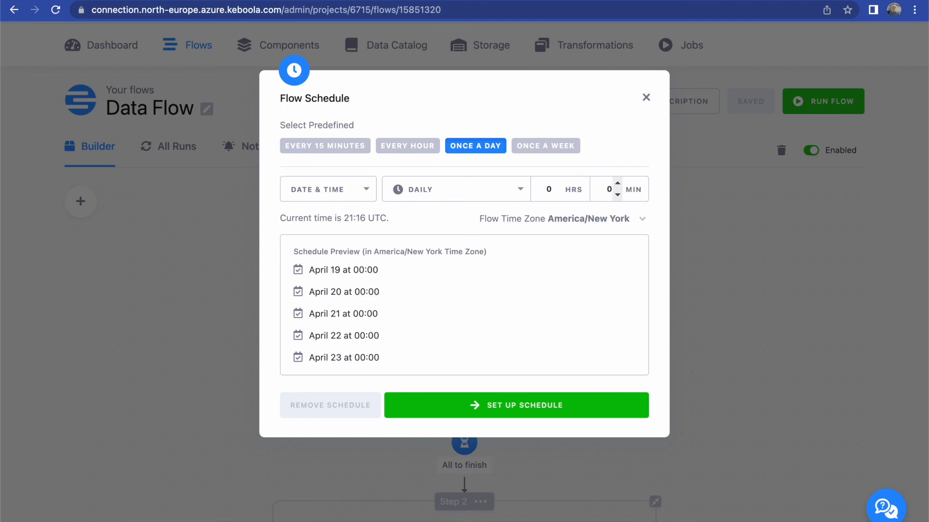
{"action": "left_click", "coordinate": [522, 408]}
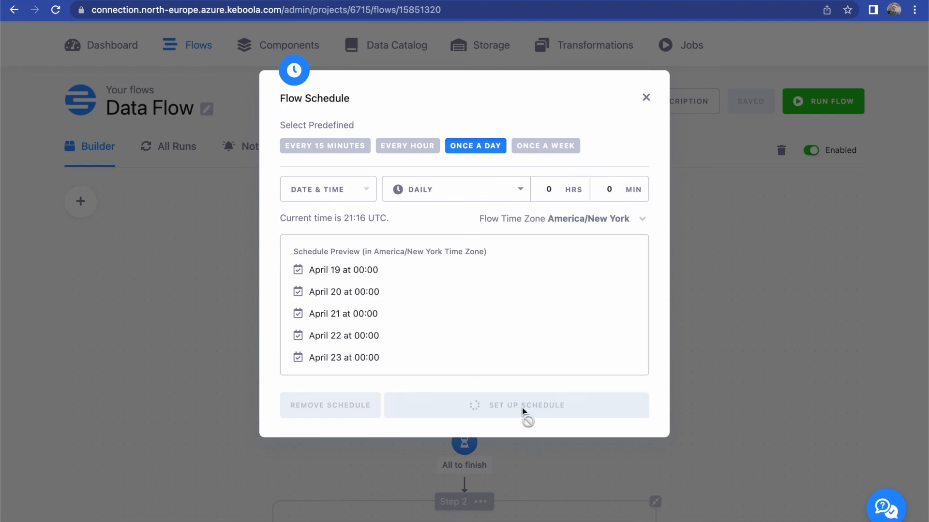
{"action": "scroll", "coordinate": [726, 390], "scroll_direction": "down", "scroll_amount": 3}
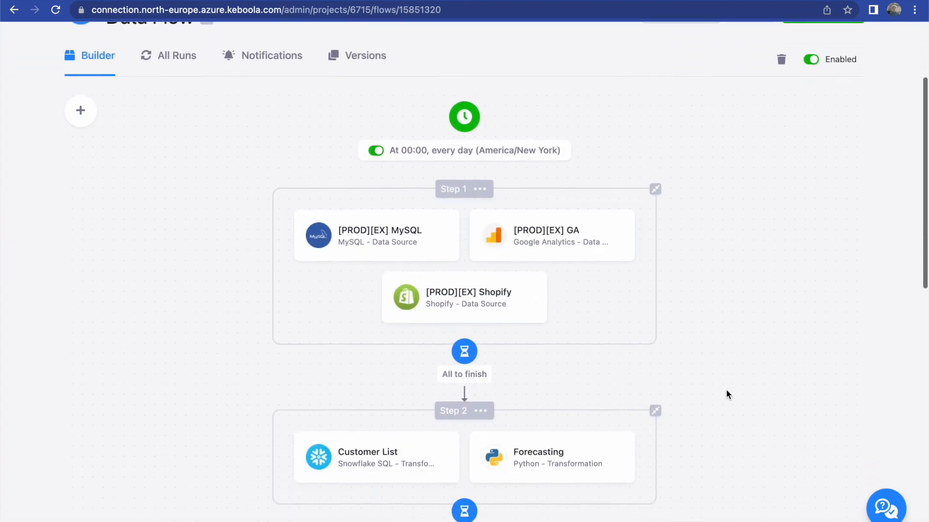
{"action": "scroll", "coordinate": [726, 392], "scroll_direction": "down", "scroll_amount": 3}
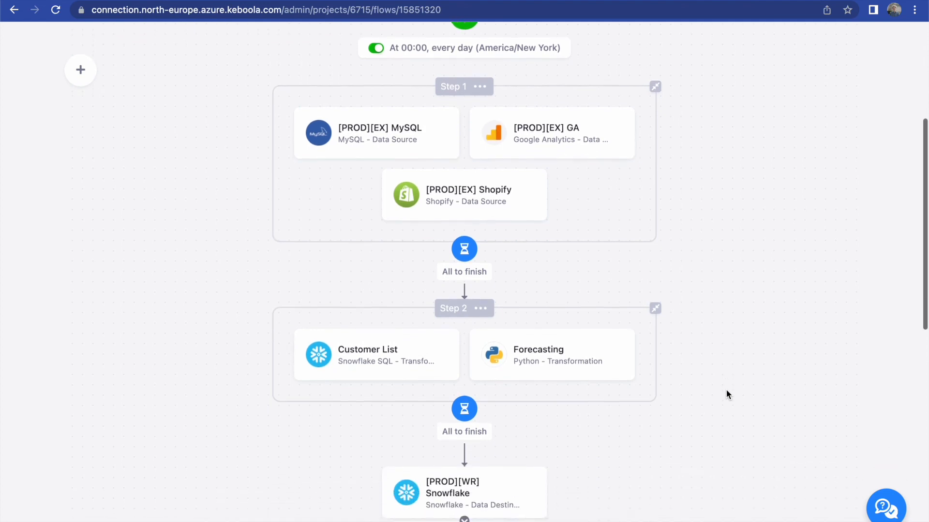
{"action": "scroll", "coordinate": [726, 390], "scroll_direction": "down", "scroll_amount": 2}
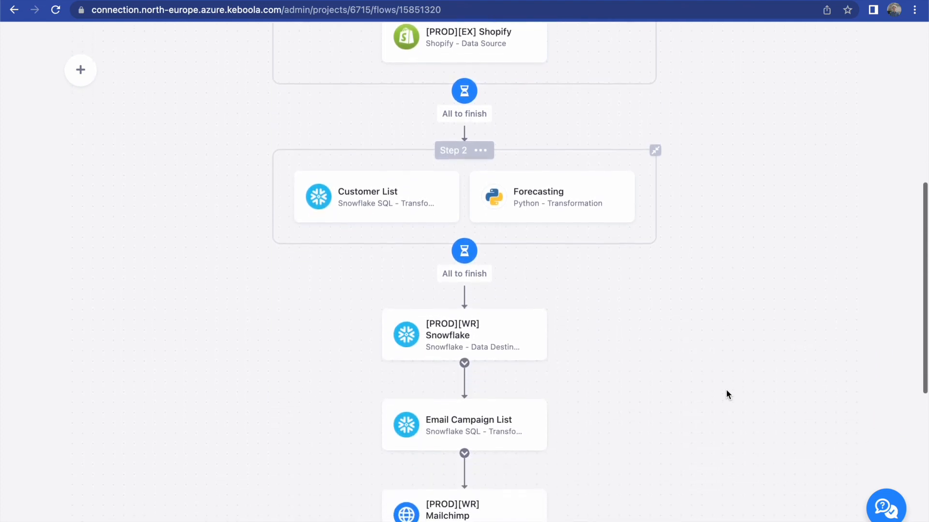